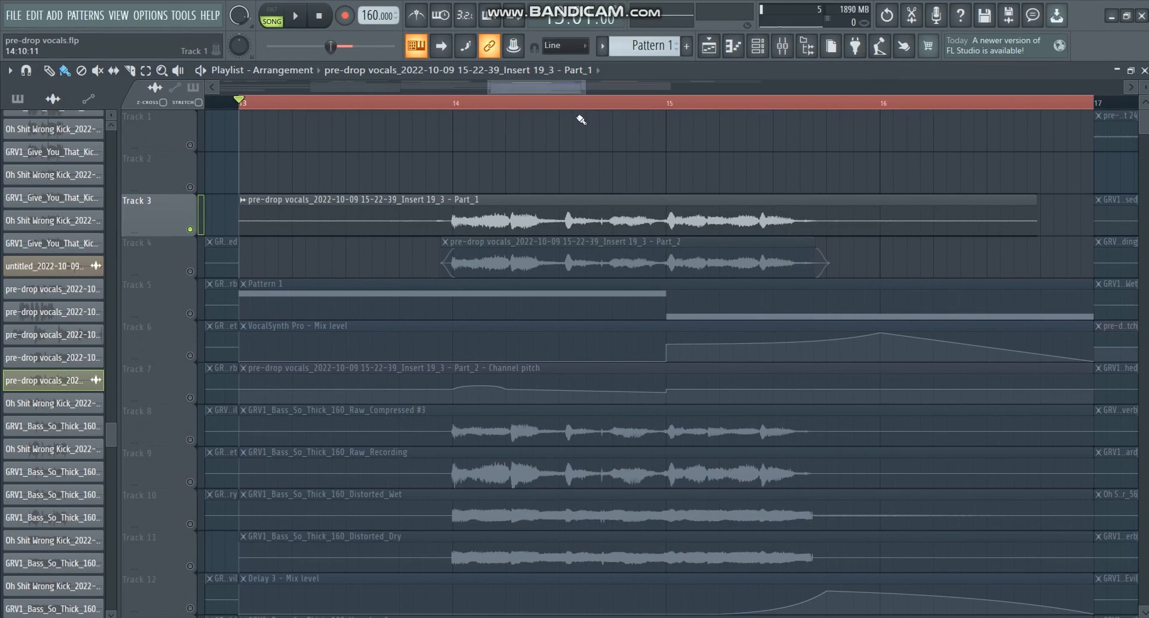
{"action": "left_click_drag", "start_coordinate": [566, 89], "coordinate": [575, 93]}
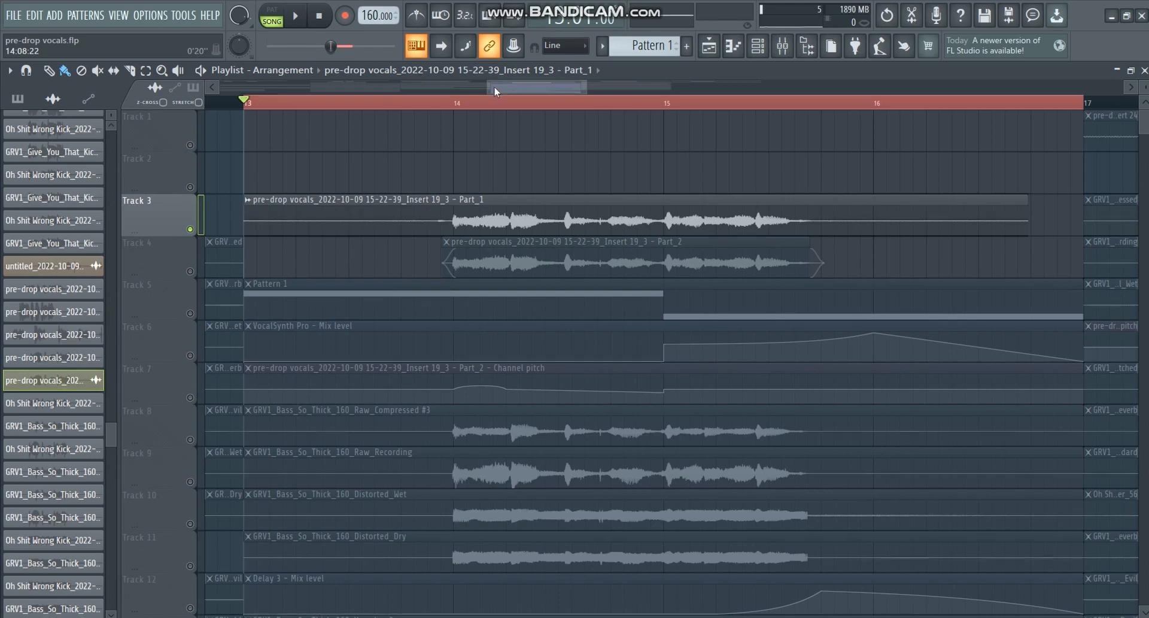
{"action": "left_click_drag", "start_coordinate": [488, 87], "coordinate": [486, 88]}
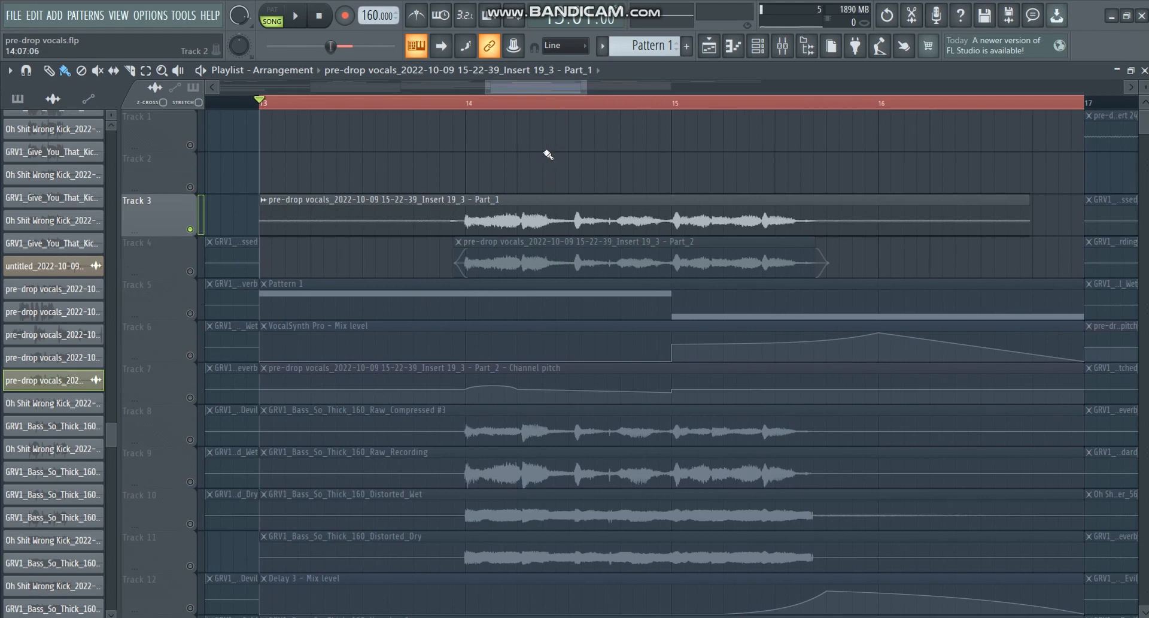
{"action": "scroll", "coordinate": [516, 90], "scroll_direction": "right", "scroll_amount": 1}
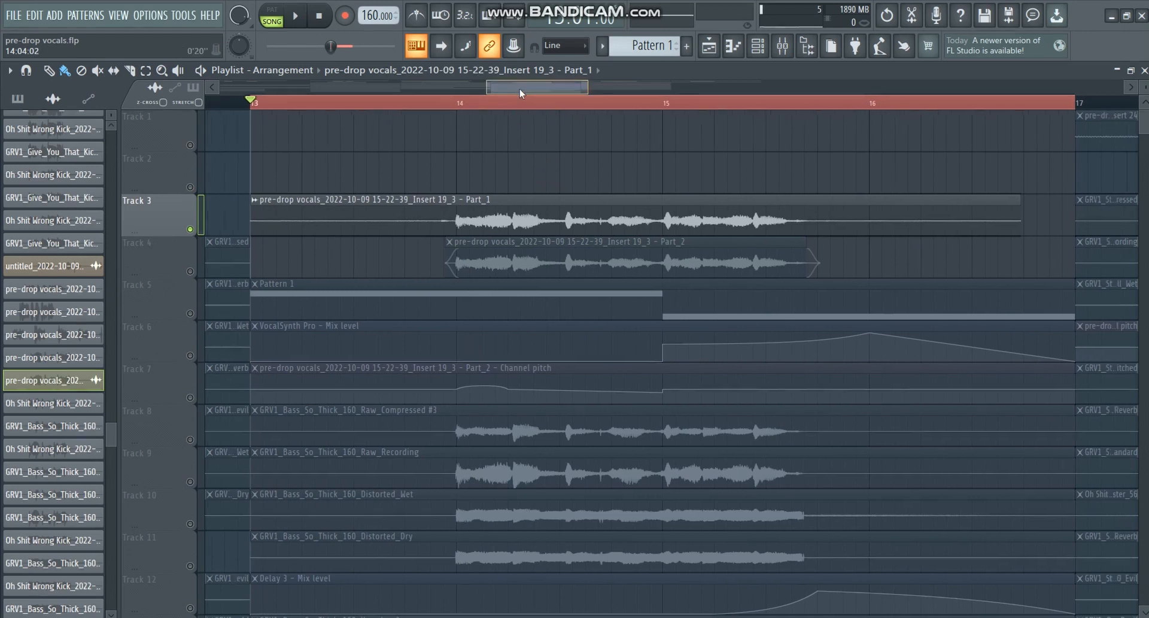
{"action": "left_click_drag", "start_coordinate": [585, 87], "coordinate": [584, 86]}
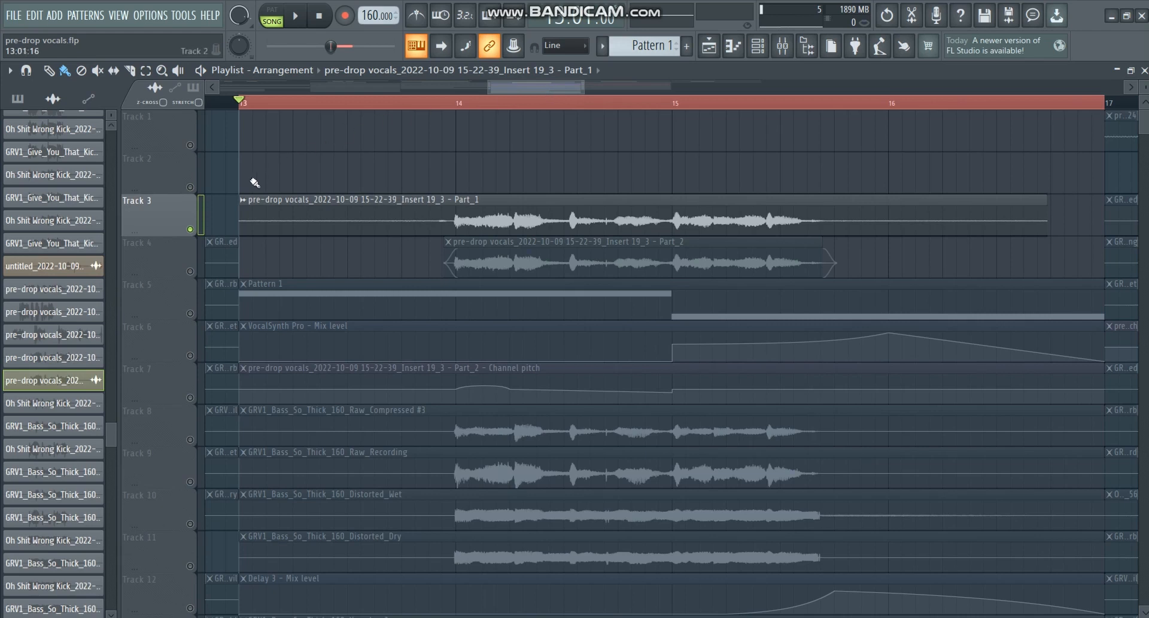
{"action": "left_click_drag", "start_coordinate": [552, 90], "coordinate": [552, 90]}
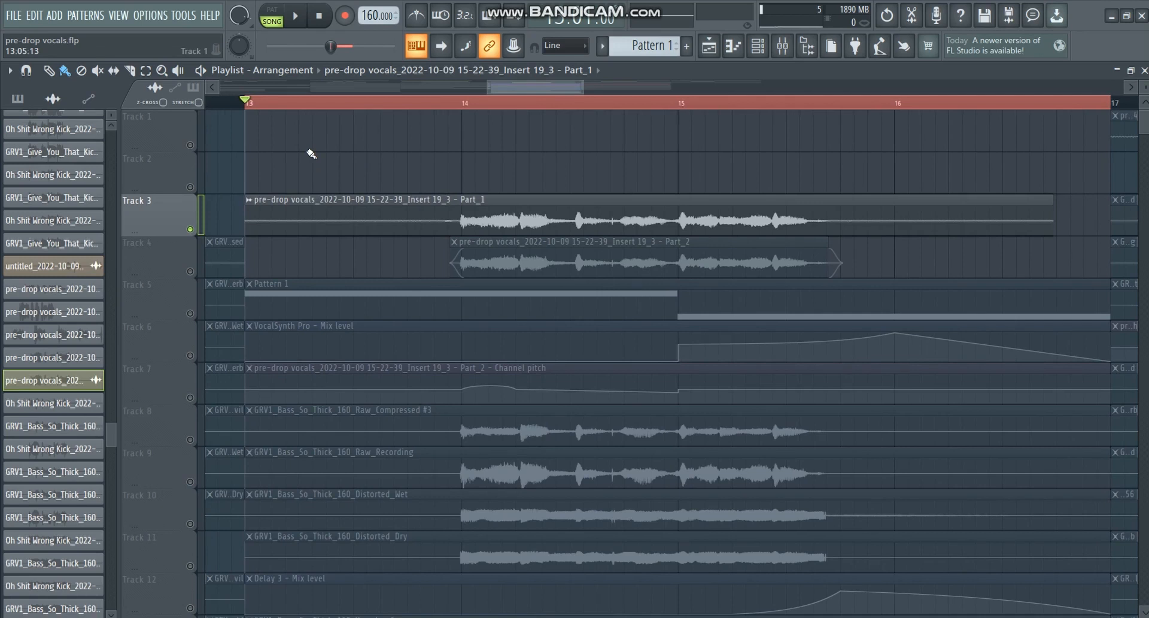
Play the soloed raw vocal on Track 3 from bar 13 and stop playback near its end
{"action": "key", "text": "space"}
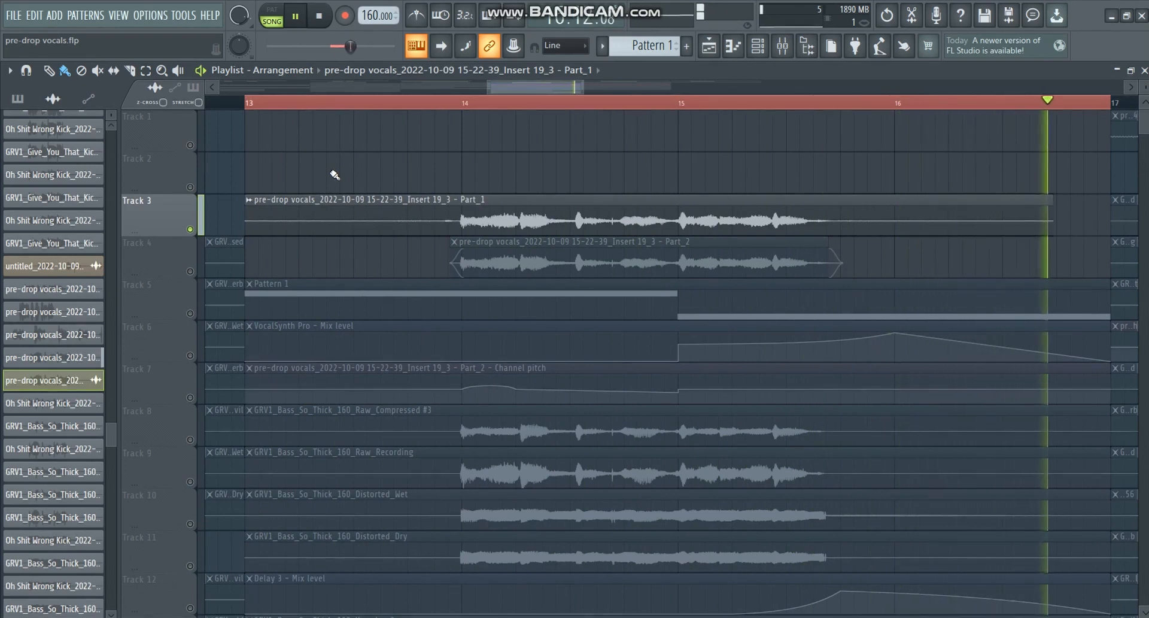
{"action": "key", "text": "space"}
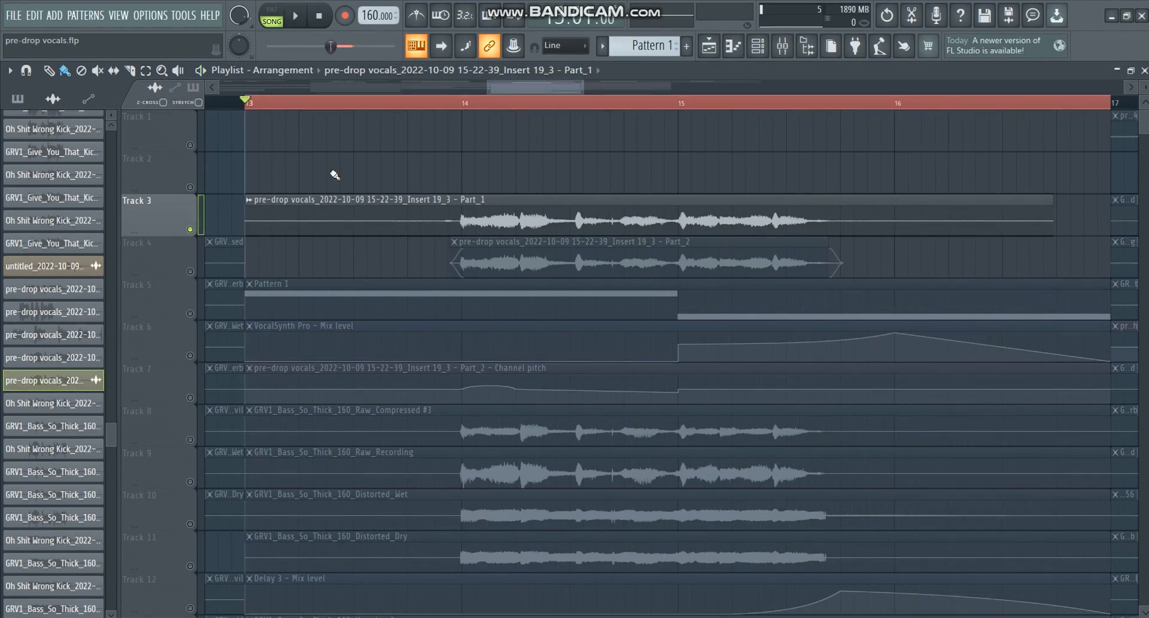
Solo Track 4 in place of Track 3 and unmute Tracks 5 to 7 alongside it
{"action": "left_click", "coordinate": [192, 274]}
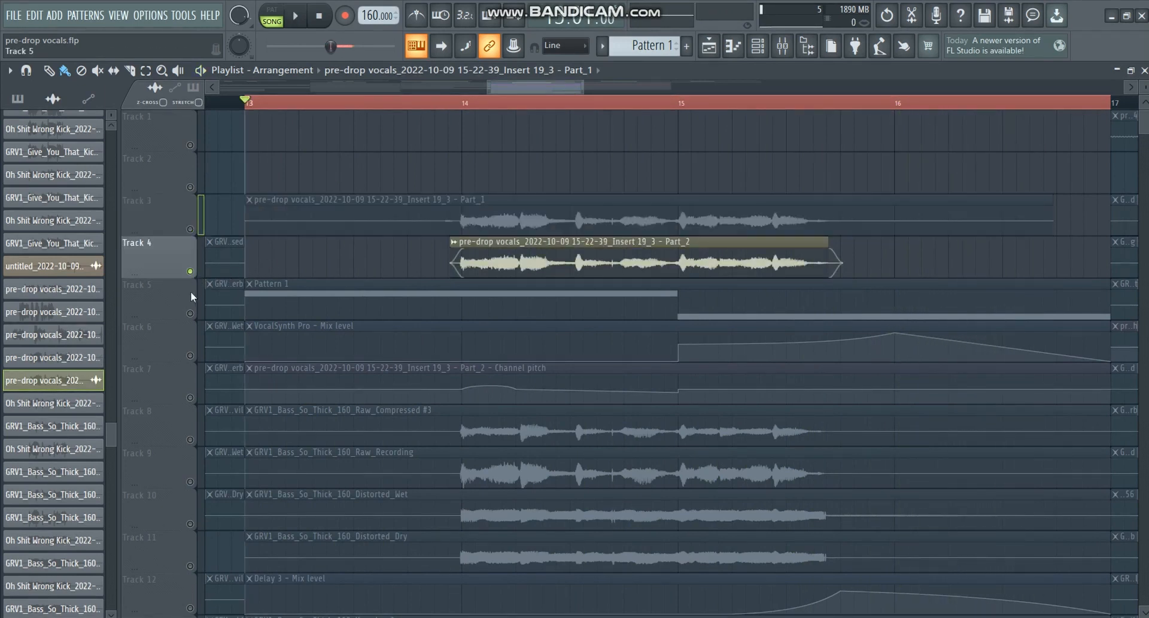
{"action": "left_click_drag", "start_coordinate": [190, 293], "coordinate": [197, 392]}
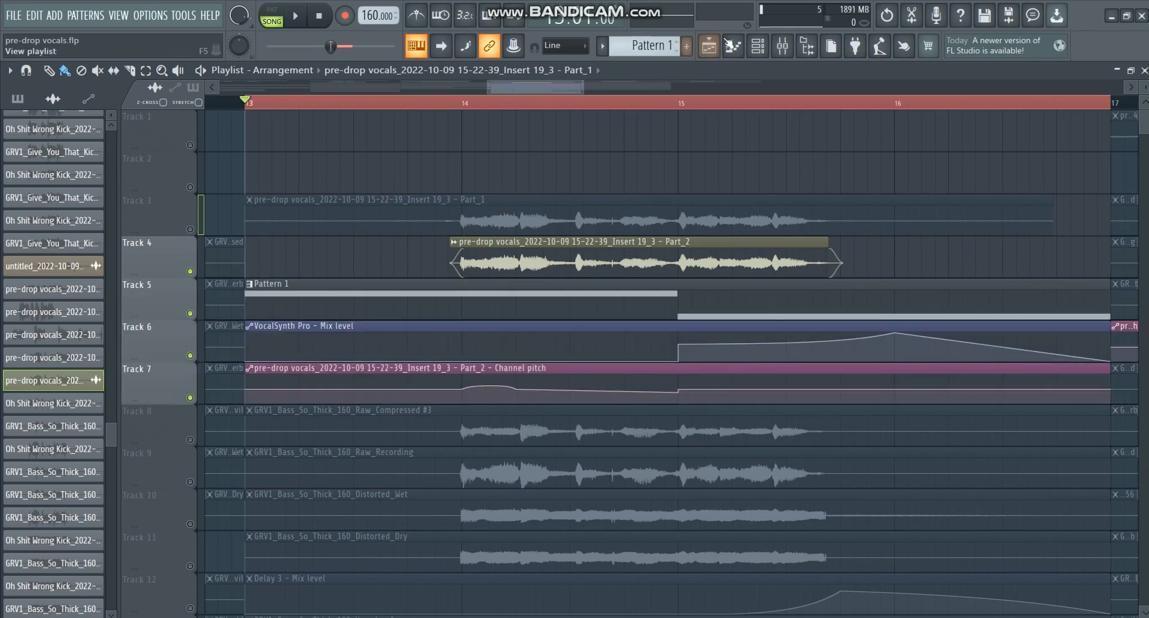
Check the Distorted Vocal 4 effect chain in the mixer and play Tracks 4 to 7 from bar 13
{"action": "left_click", "coordinate": [783, 46]}
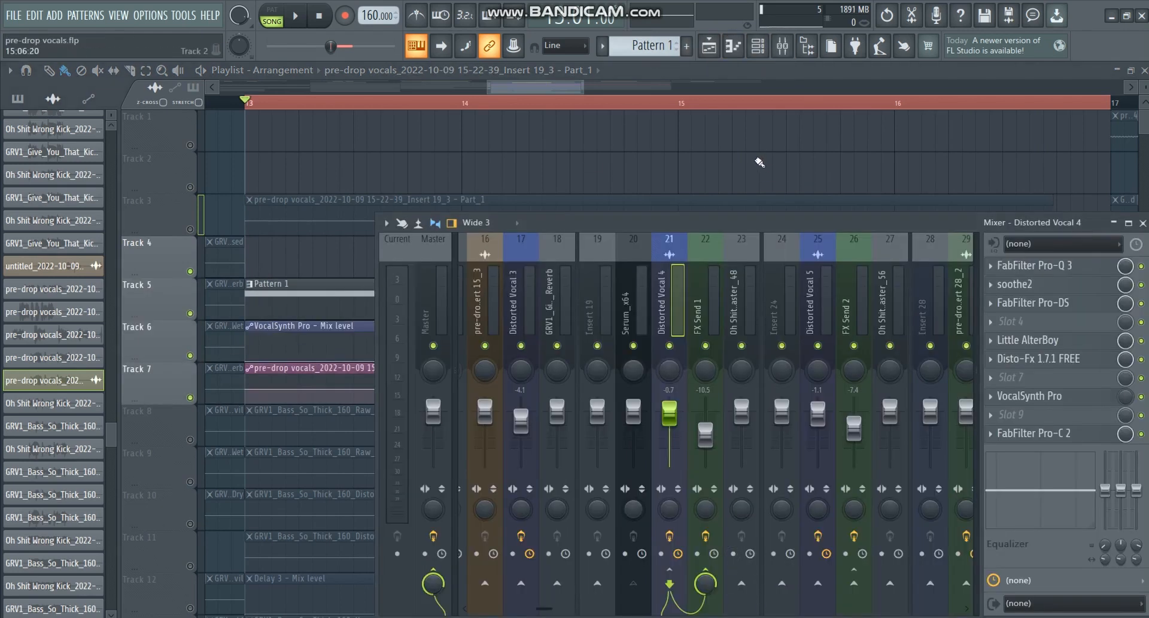
{"action": "key", "text": "F9"}
{"action": "key", "text": "space"}
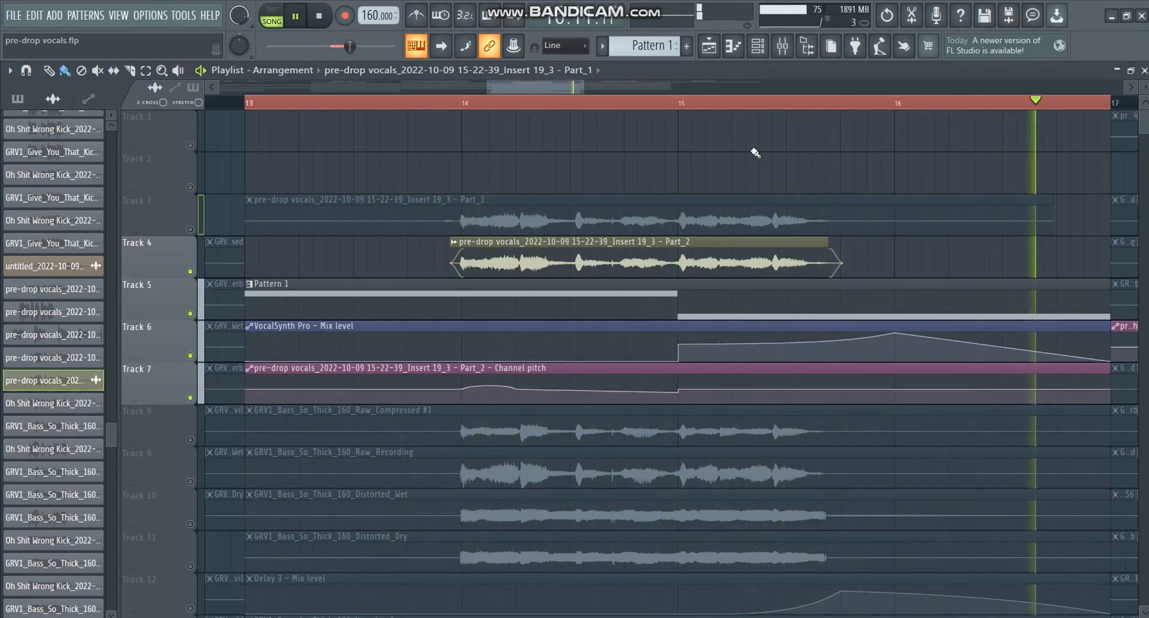
{"action": "key", "text": "space"}
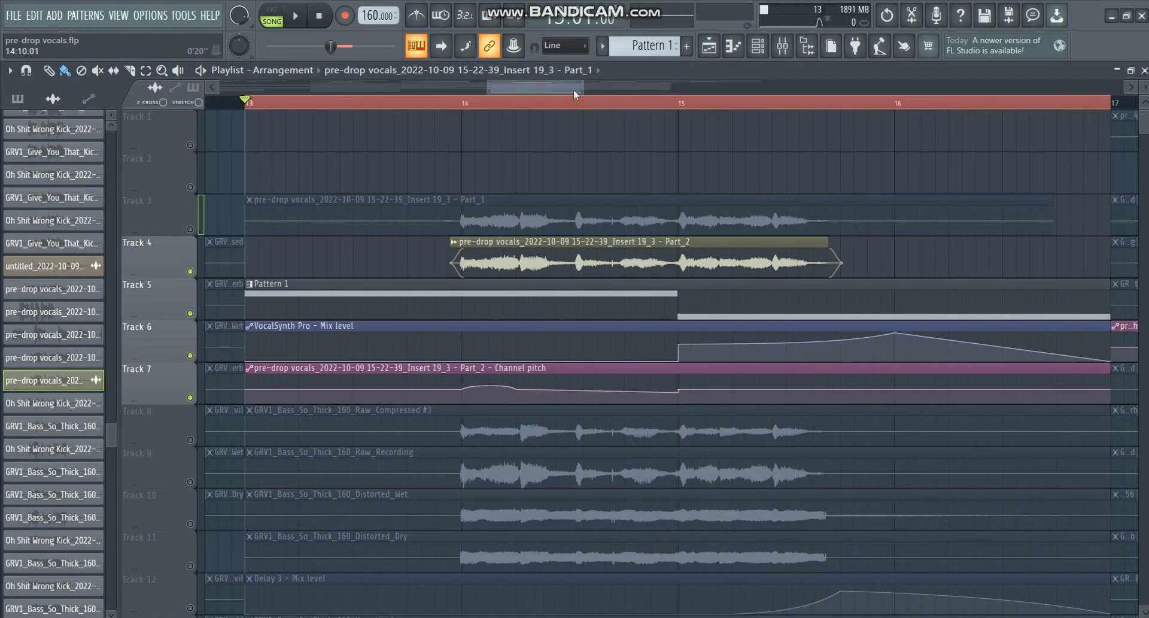
{"action": "left_click_drag", "start_coordinate": [576, 88], "coordinate": [571, 88]}
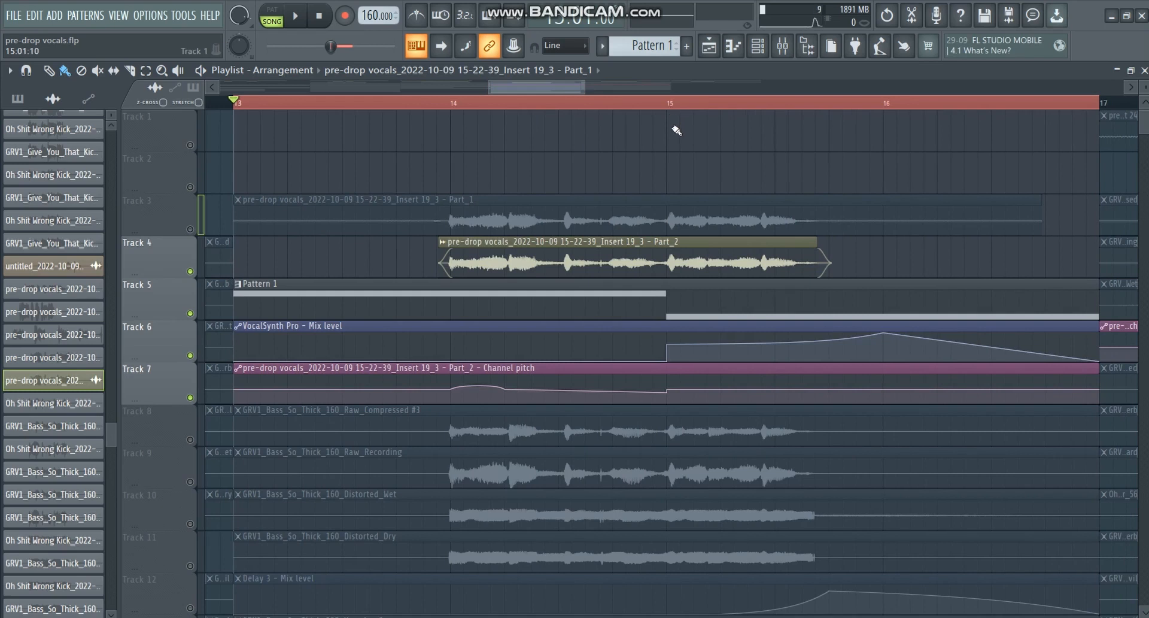
{"action": "mouse_move", "coordinate": [584, 87]}
{"action": "left_mouse_down"}
{"action": "mouse_move", "coordinate": [606, 88]}
{"action": "mouse_move", "coordinate": [583, 88]}
{"action": "left_mouse_up"}
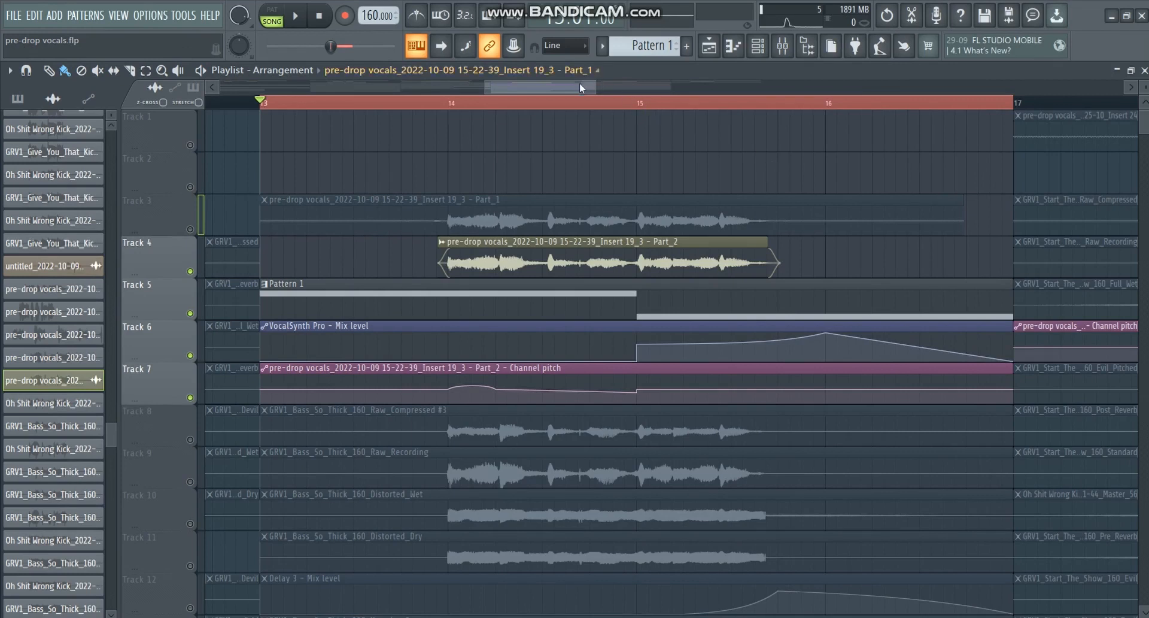
{"action": "left_click_drag", "start_coordinate": [579, 85], "coordinate": [583, 88]}
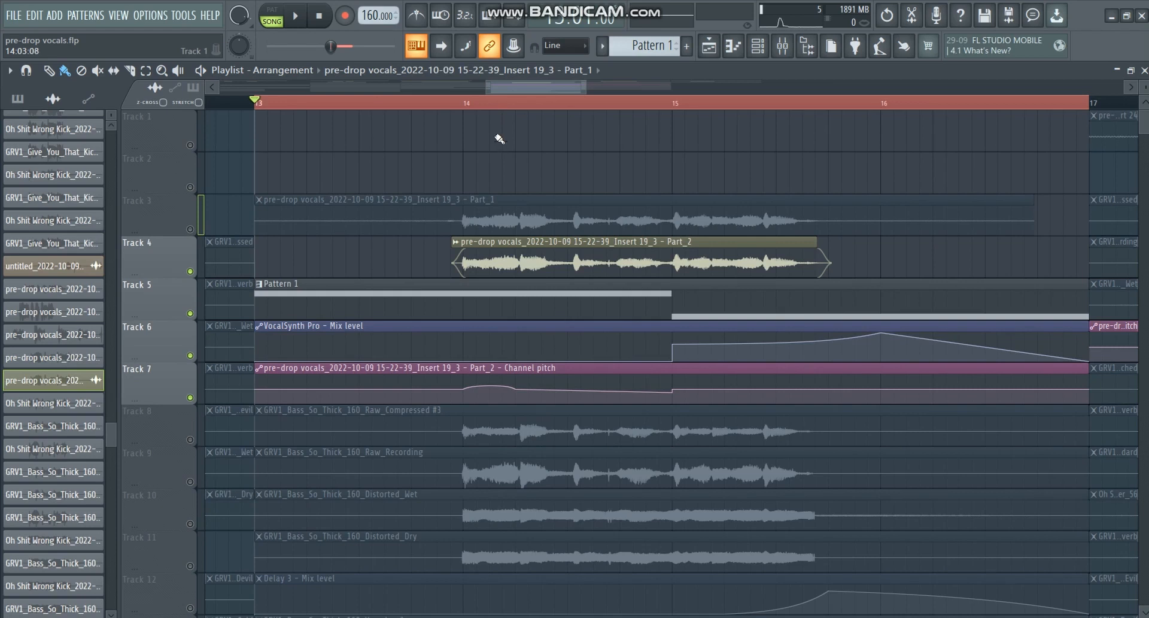
{"action": "left_click_drag", "start_coordinate": [536, 92], "coordinate": [583, 90]}
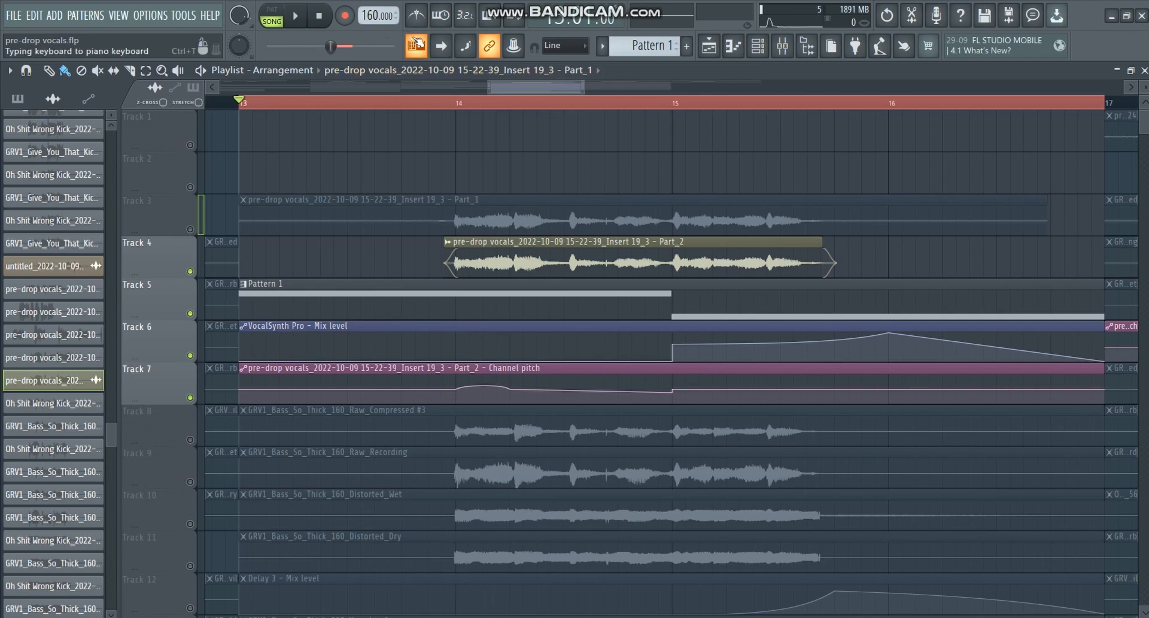
Mute Tracks 4 to 7 in the playlist
{"action": "left_click", "coordinate": [190, 271]}
{"action": "left_click", "coordinate": [189, 313]}
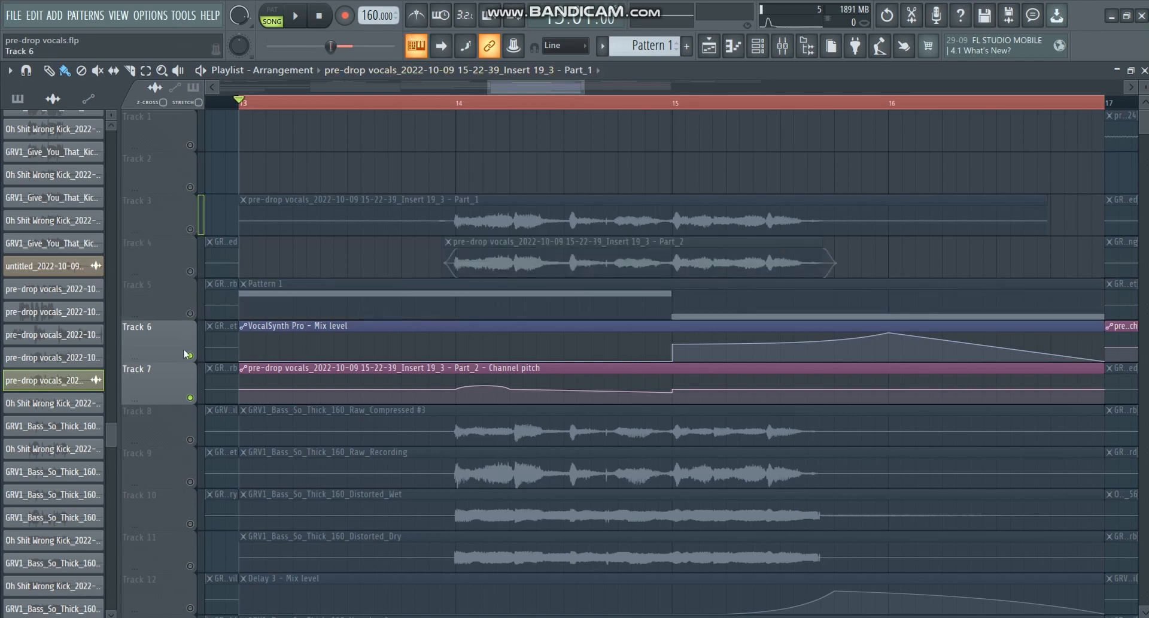
{"action": "left_click", "coordinate": [189, 355]}
{"action": "left_click", "coordinate": [189, 397]}
Play the playlist briefly from bar 13 with the metronome on, and turn the metronome off after stopping
{"action": "left_click", "coordinate": [417, 18]}
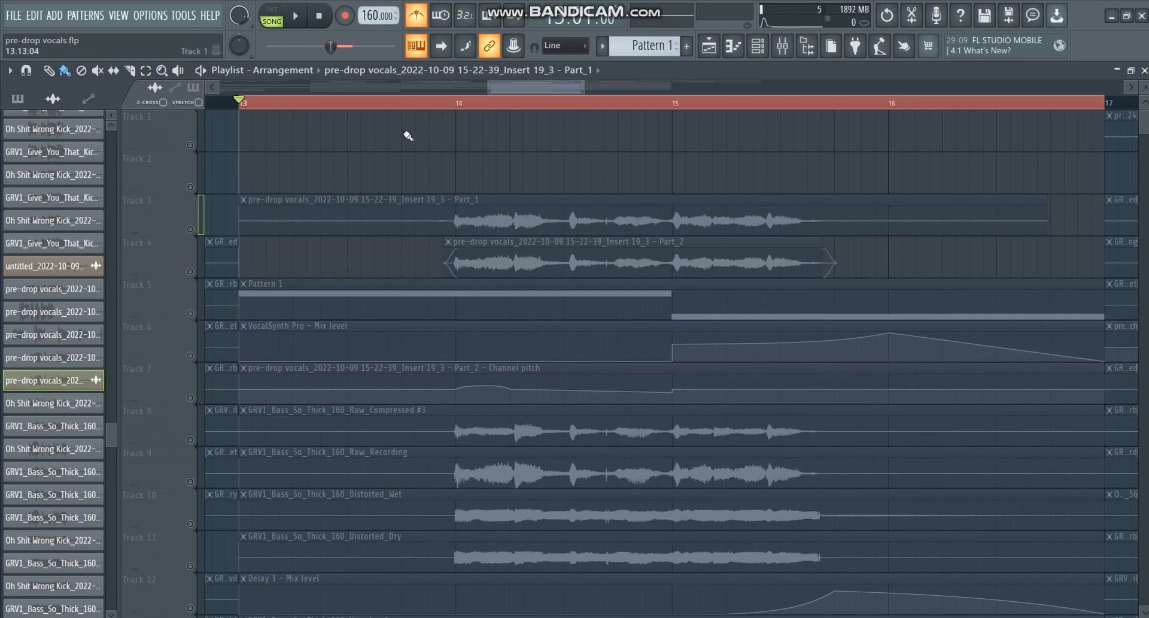
{"action": "left_click_drag", "start_coordinate": [582, 88], "coordinate": [586, 89]}
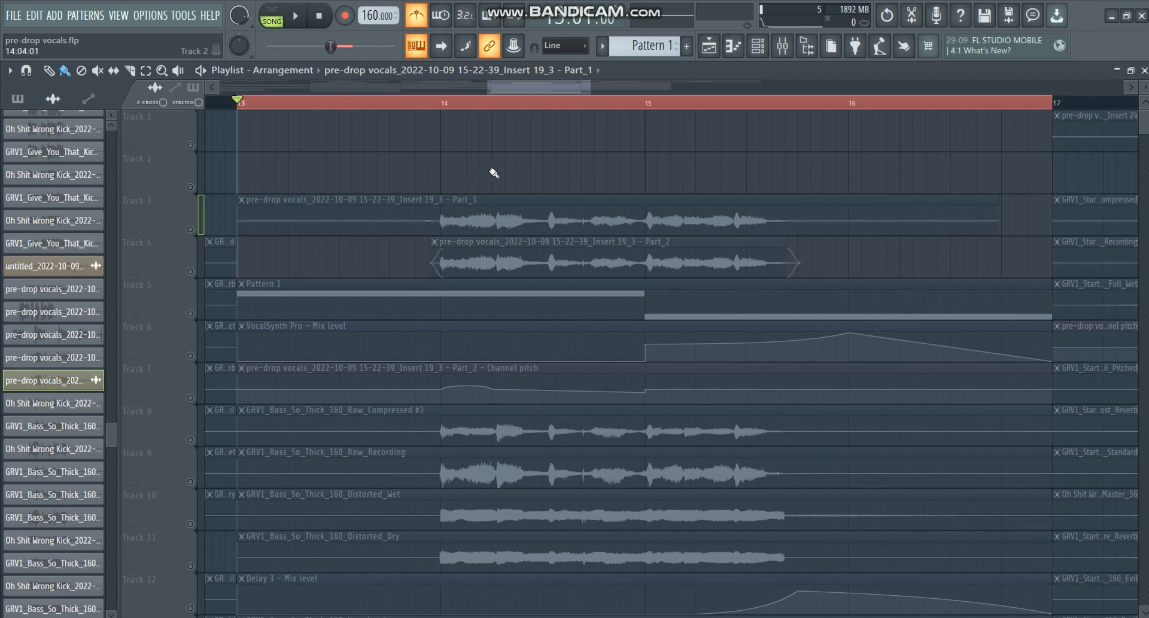
{"action": "key", "text": "space"}
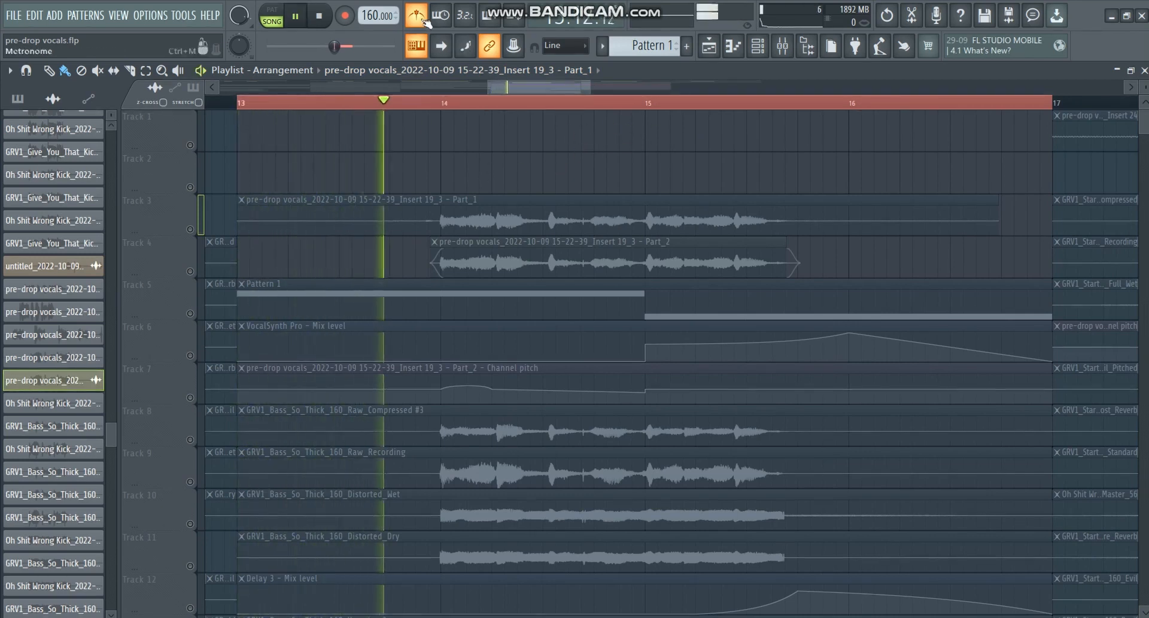
{"action": "key", "text": "space"}
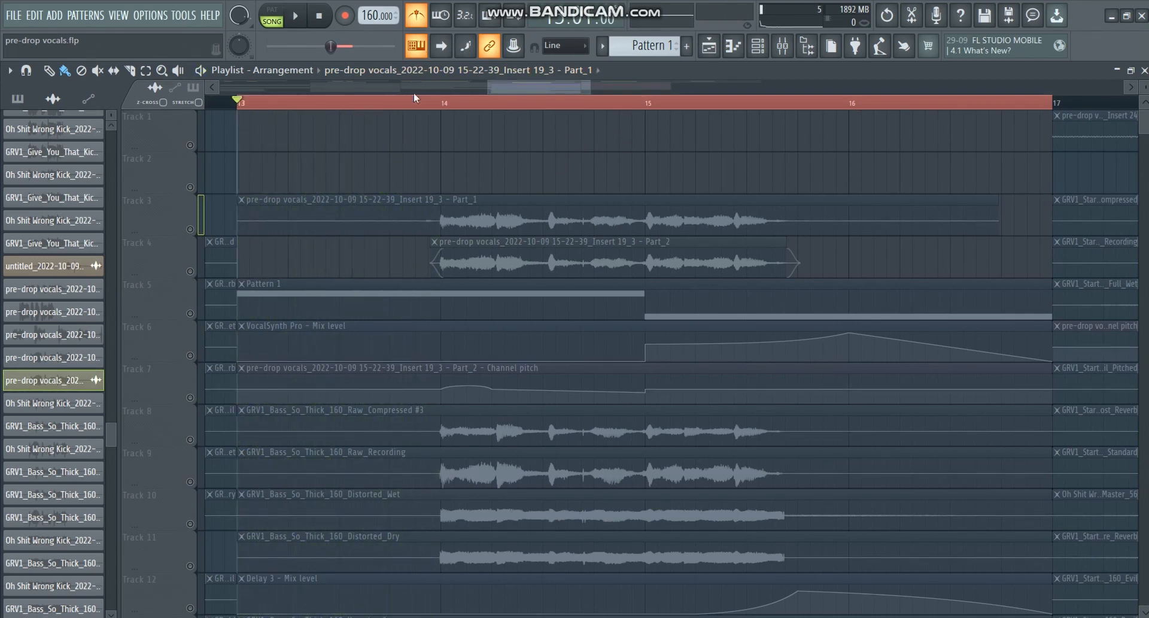
{"action": "left_click", "coordinate": [418, 21]}
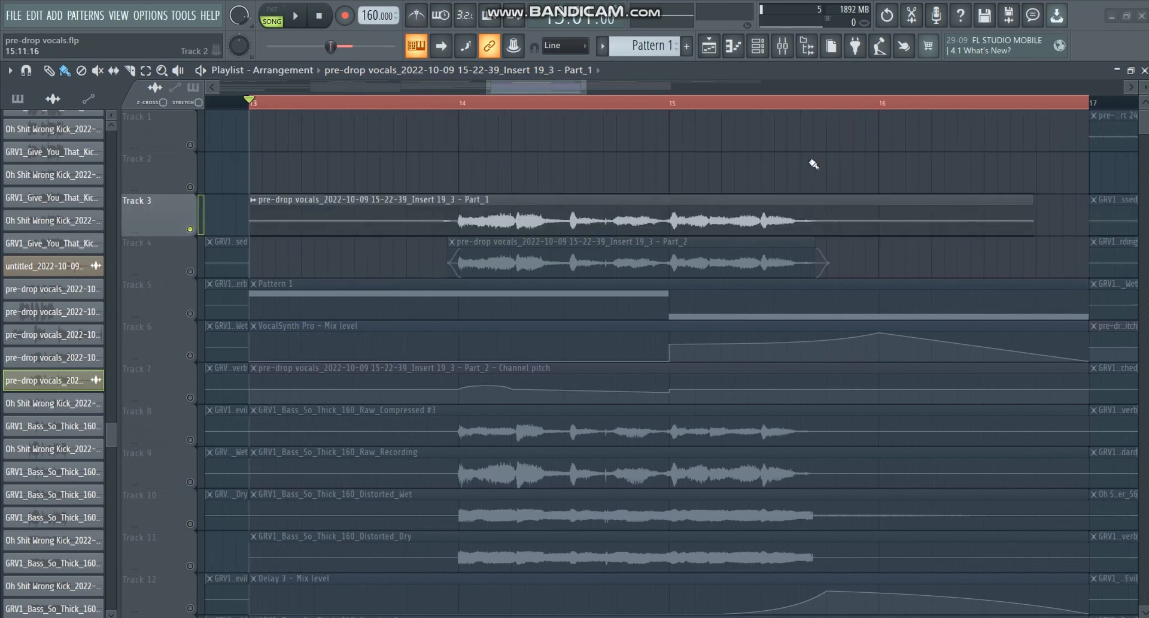
{"action": "mouse_move", "coordinate": [587, 91]}
{"action": "left_mouse_down"}
{"action": "mouse_move", "coordinate": [535, 87]}
{"action": "mouse_move", "coordinate": [589, 89]}
{"action": "left_mouse_up"}
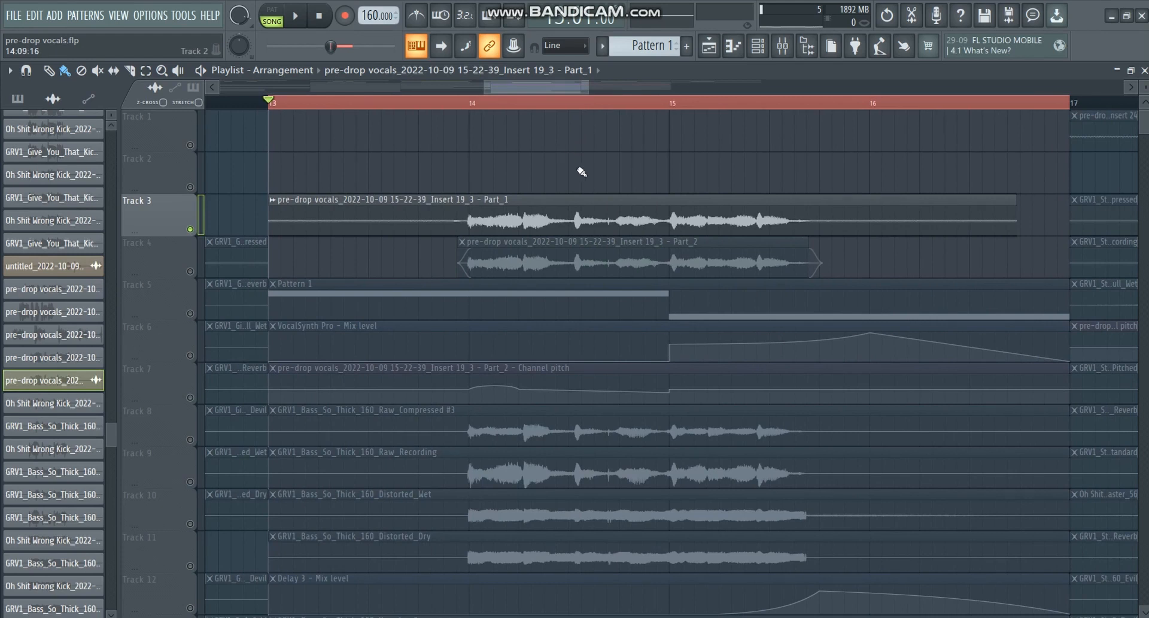
{"action": "left_click_drag", "start_coordinate": [559, 88], "coordinate": [566, 90]}
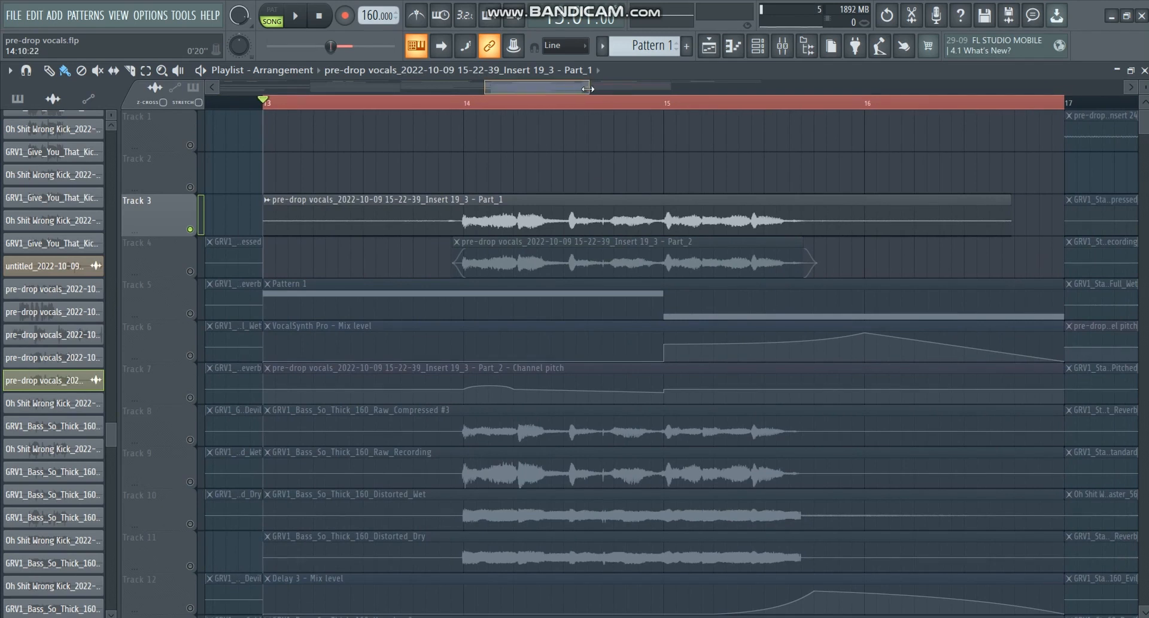
{"action": "scroll", "coordinate": [562, 86], "scroll_direction": "up", "scroll_amount": 1}
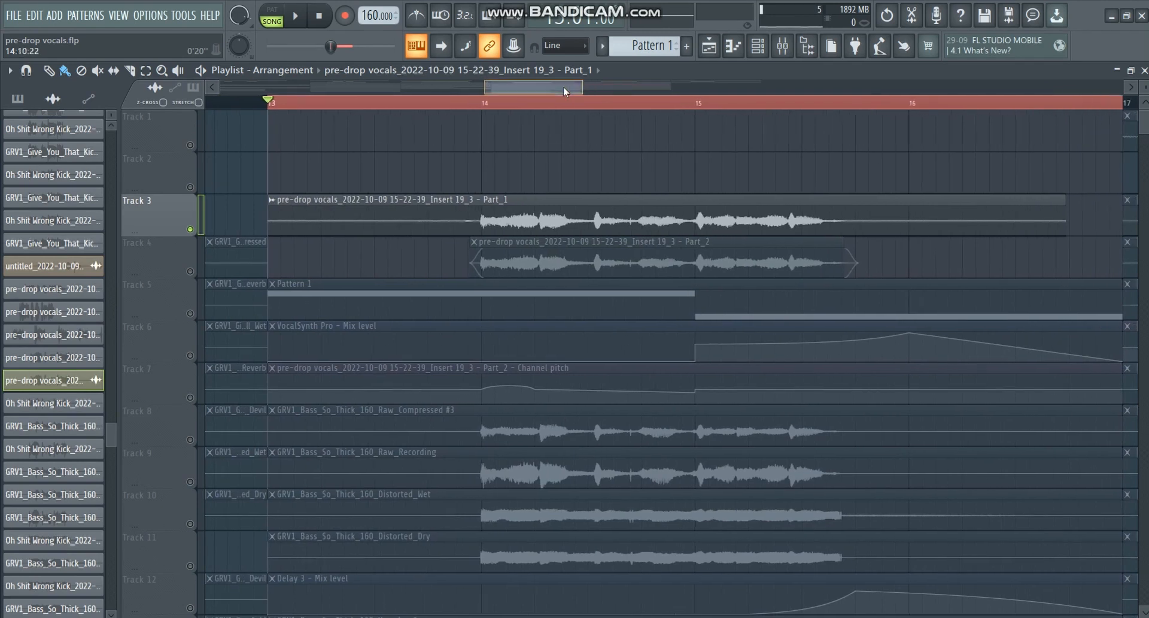
{"action": "left_click_drag", "start_coordinate": [562, 86], "coordinate": [565, 86]}
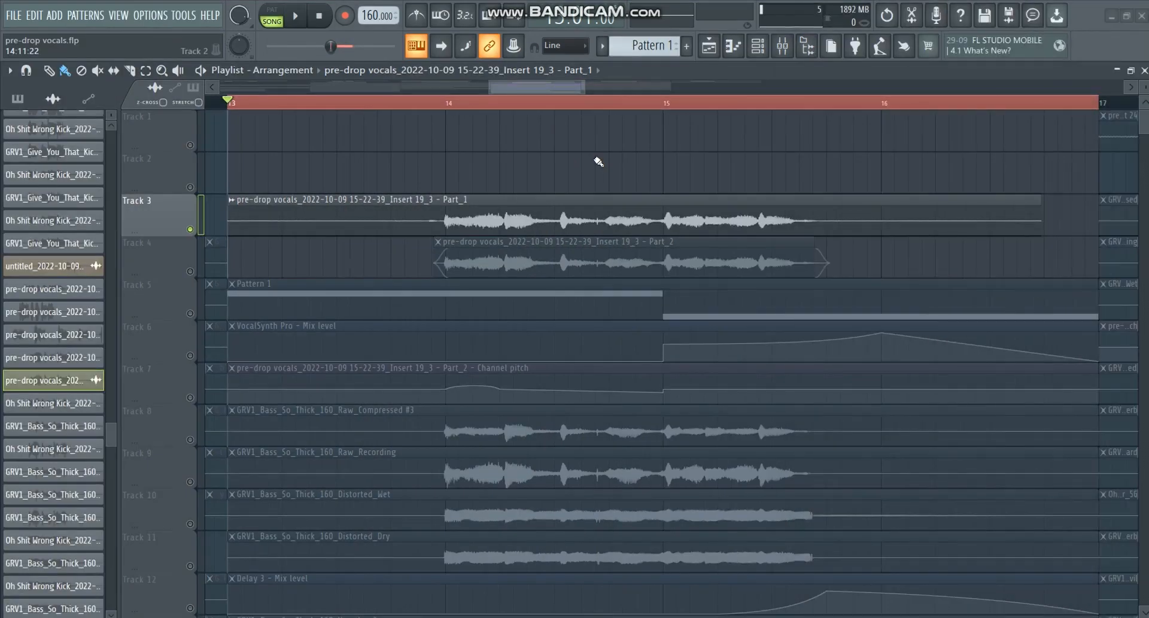
{"action": "left_click_drag", "start_coordinate": [583, 88], "coordinate": [579, 88]}
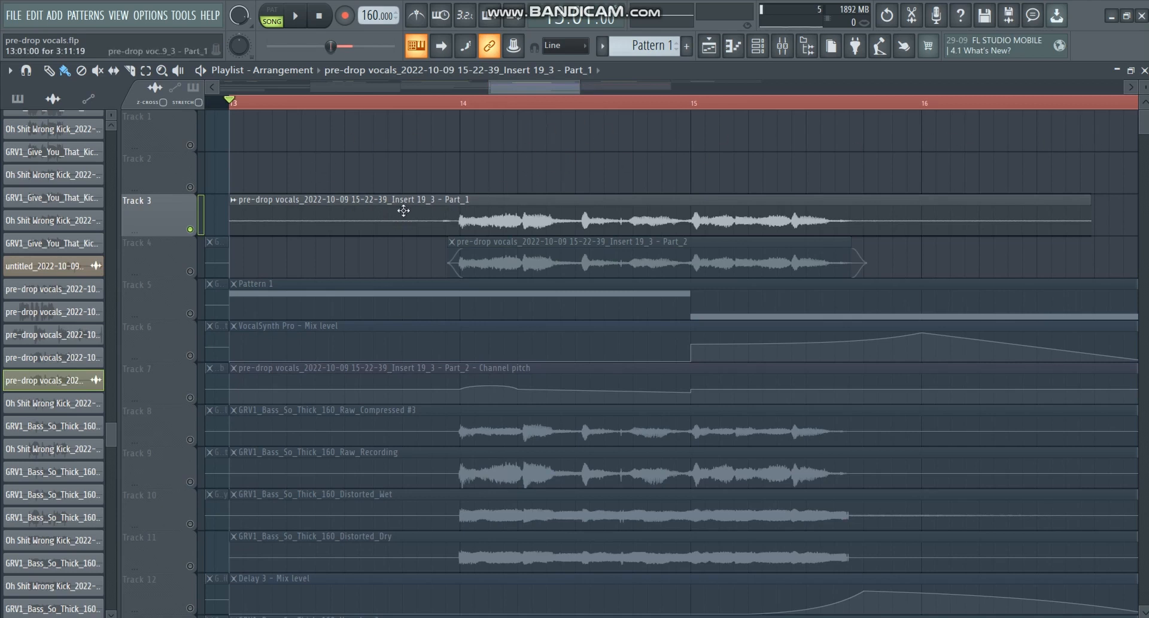
Open the Part_1 vocal clip on Track 3 in the Edison audio editor from its audio clip settings
{"action": "scroll", "coordinate": [416, 167], "scroll_direction": "down", "scroll_amount": 2}
{"action": "scroll", "coordinate": [416, 167], "scroll_direction": "up", "scroll_amount": 1}
{"action": "double_click", "coordinate": [414, 169]}
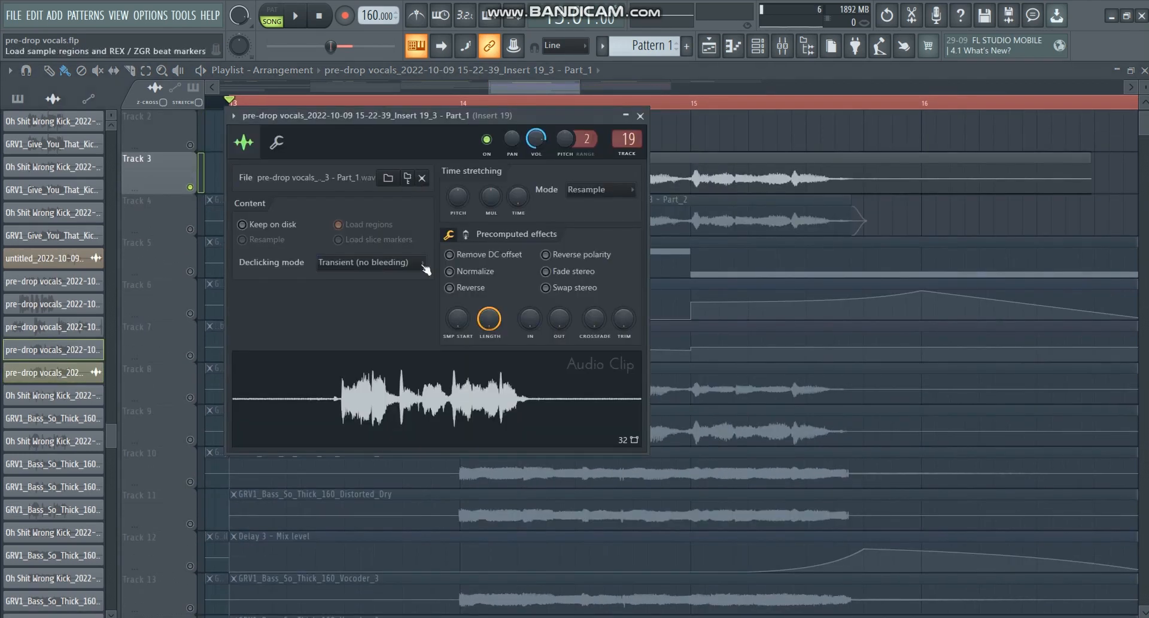
{"action": "right_click", "coordinate": [400, 387]}
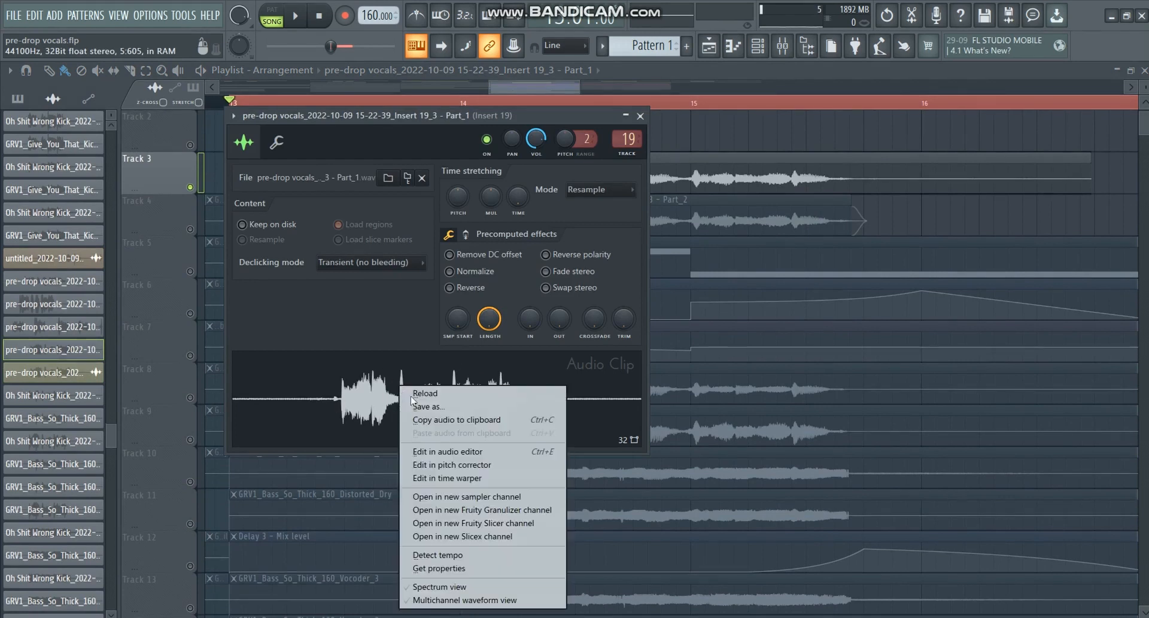
{"action": "left_click", "coordinate": [475, 451]}
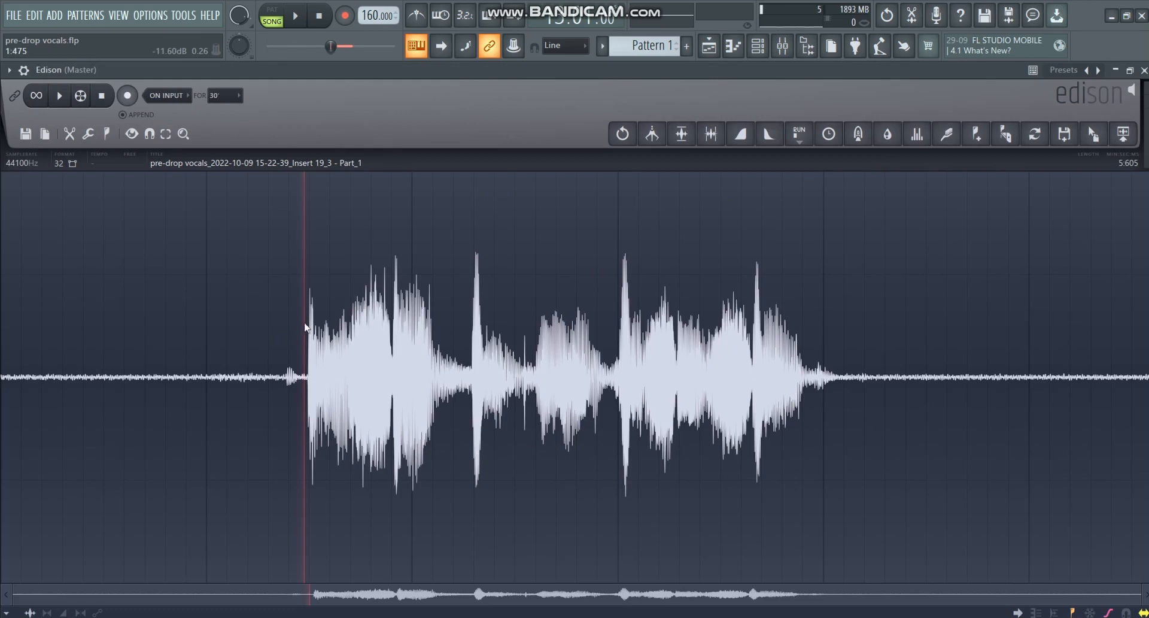
Select the background noise before the vocal, from 0.000 to 0.967, and listen to the noise section
{"action": "left_click_drag", "start_coordinate": [293, 330], "coordinate": [1, 364]}
{"action": "left_click_drag", "start_coordinate": [292, 374], "coordinate": [1, 383]}
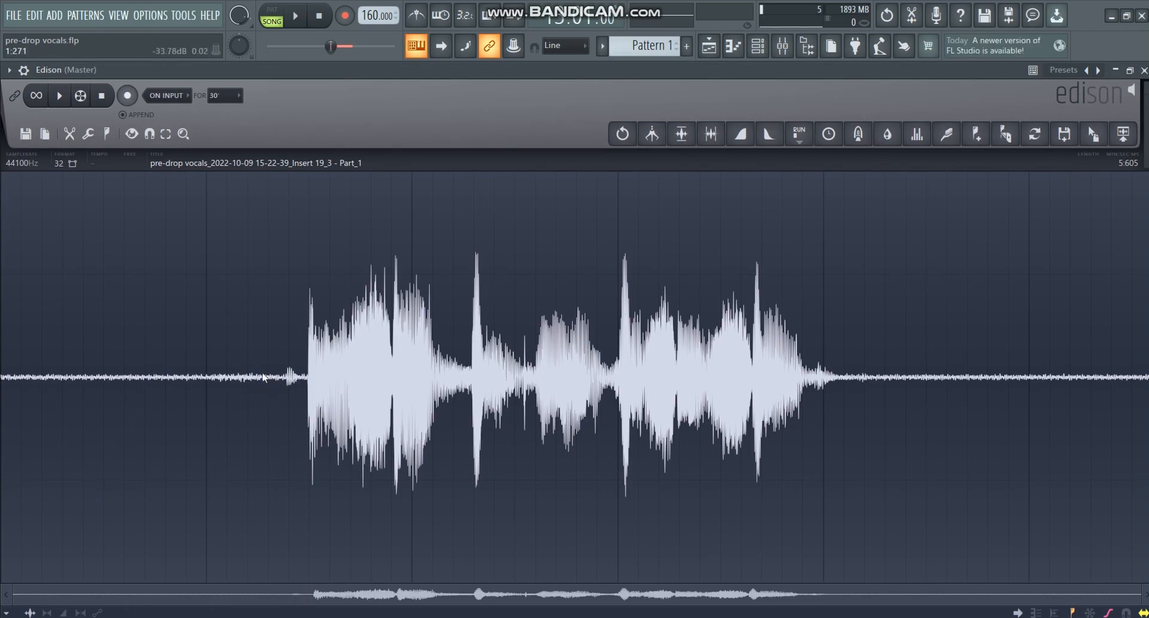
{"action": "left_click_drag", "start_coordinate": [239, 372], "coordinate": [2, 374]}
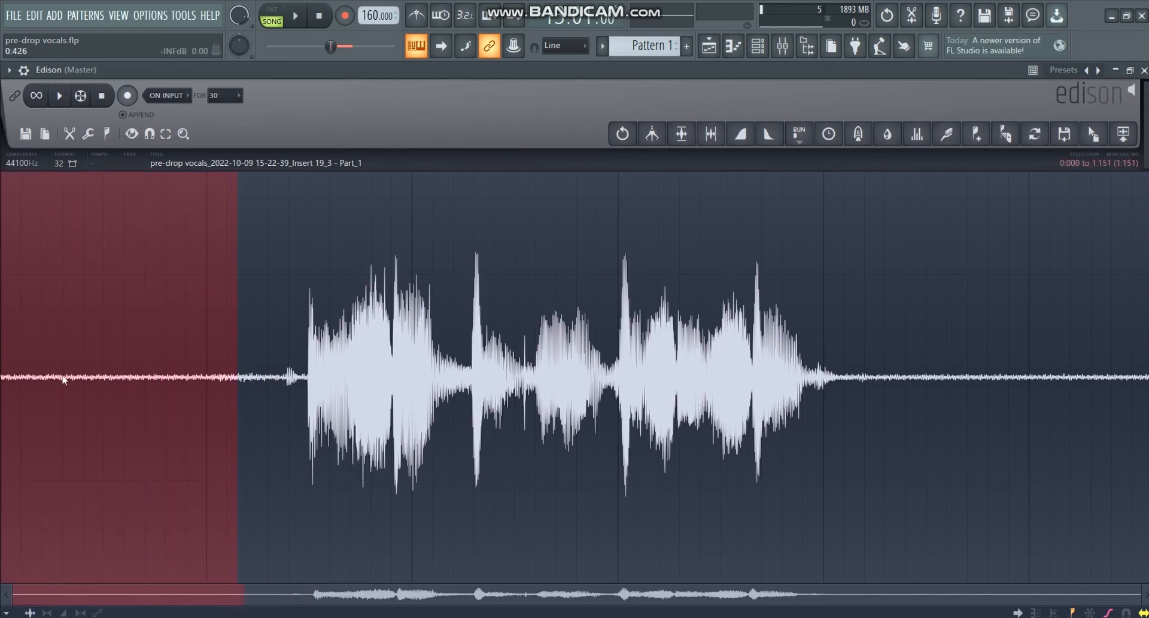
{"action": "key", "text": "space"}
{"action": "mouse_move", "coordinate": [210, 381]}
{"action": "left_mouse_down"}
{"action": "mouse_move", "coordinate": [228, 381]}
{"action": "mouse_move", "coordinate": [205, 380]}
{"action": "left_mouse_up"}
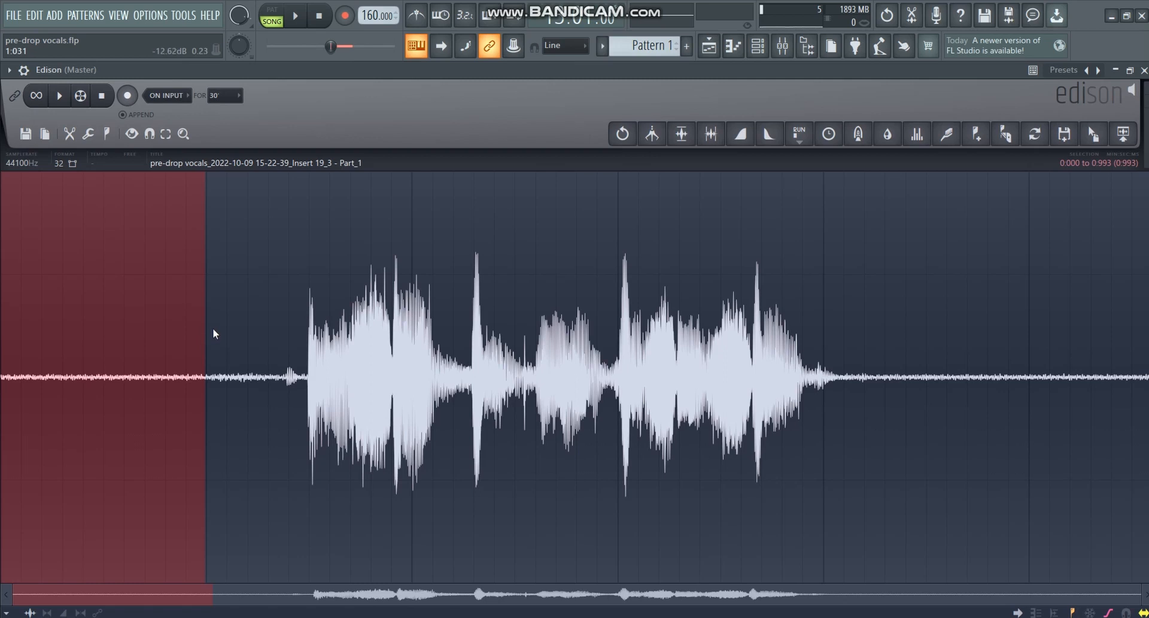
{"action": "left_click_drag", "start_coordinate": [205, 330], "coordinate": [200, 330]}
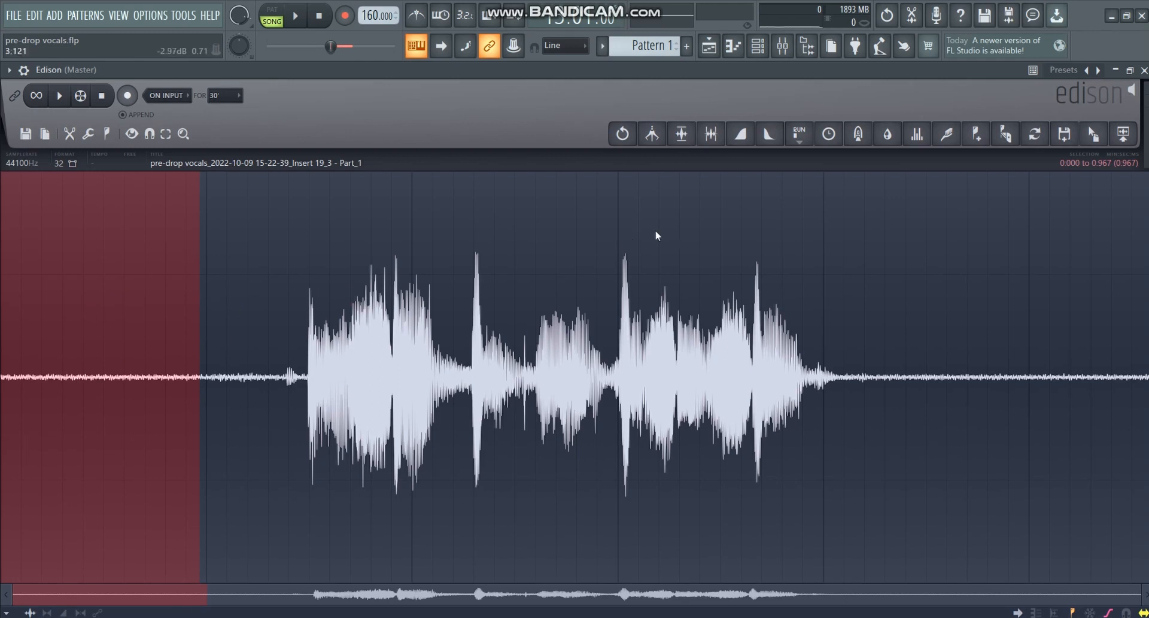
Acquire the denoiser's noise profile from the selected noise section and select the entire waveform, 0.000 to 5.605
{"action": "right_click", "coordinate": [951, 139]}
{"action": "left_click_drag", "start_coordinate": [200, 339], "coordinate": [1147, 315]}
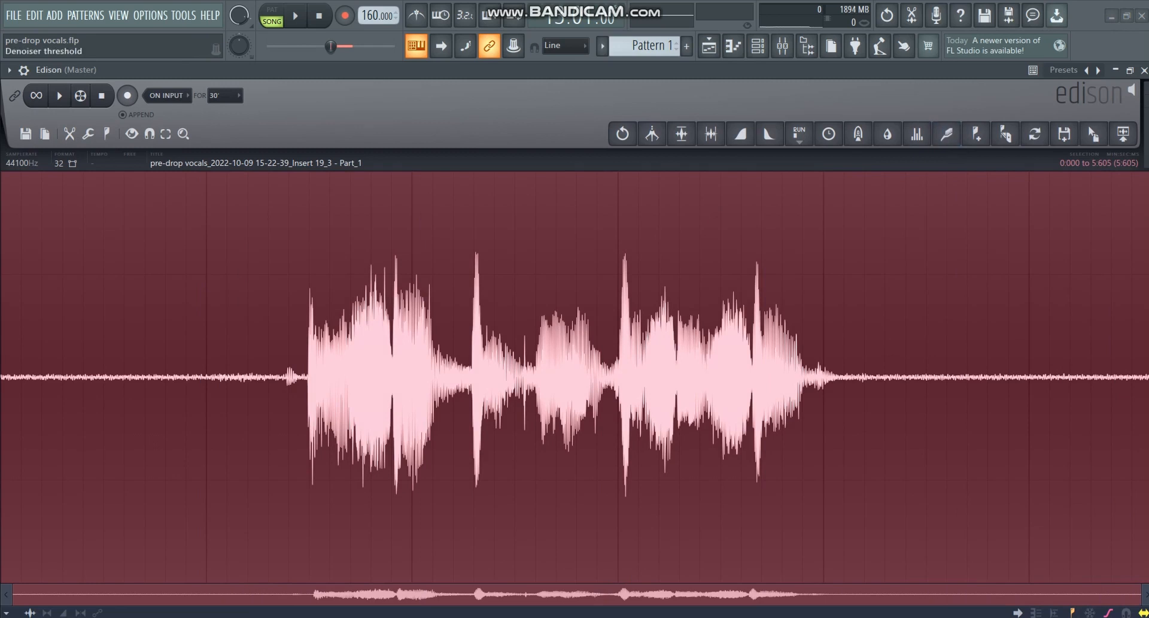
Apply the denoiser with the acquired noise profile to the entire vocal waveform
{"action": "left_click_drag", "start_coordinate": [626, 220], "coordinate": [543, 162]}
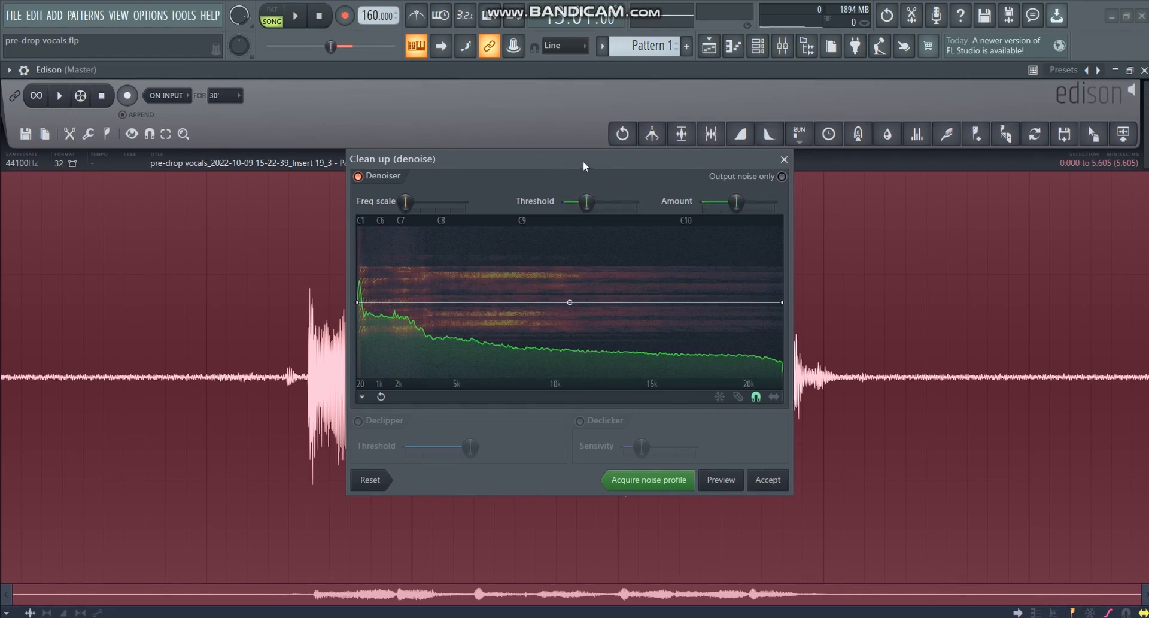
{"action": "left_click_drag", "start_coordinate": [583, 160], "coordinate": [578, 169]}
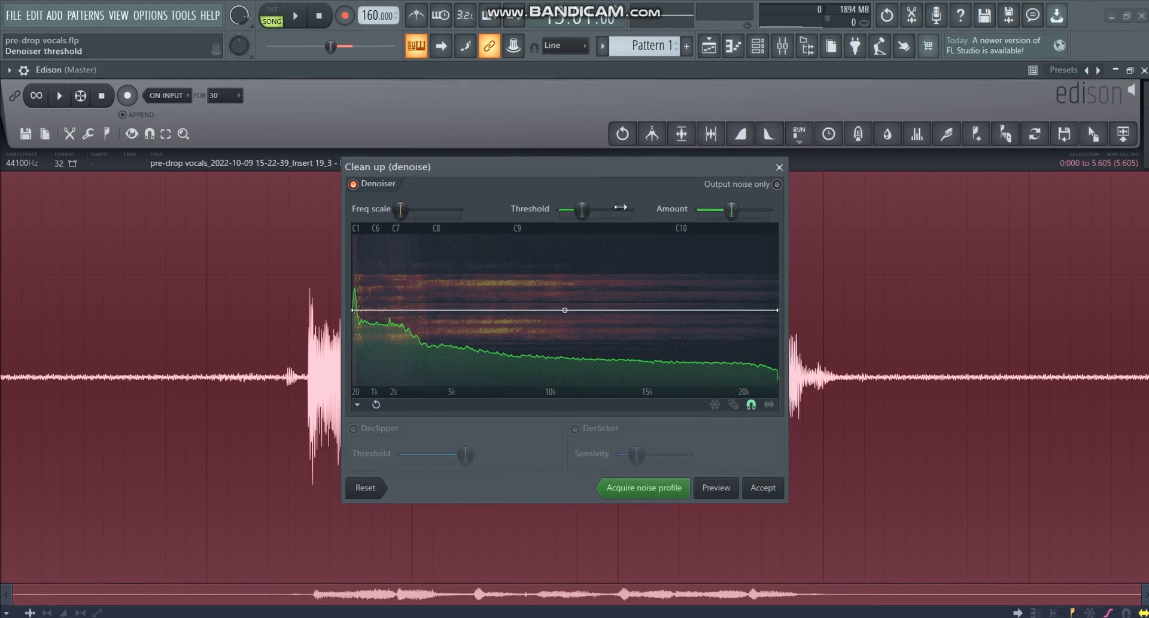
{"action": "left_click_drag", "start_coordinate": [596, 168], "coordinate": [592, 172]}
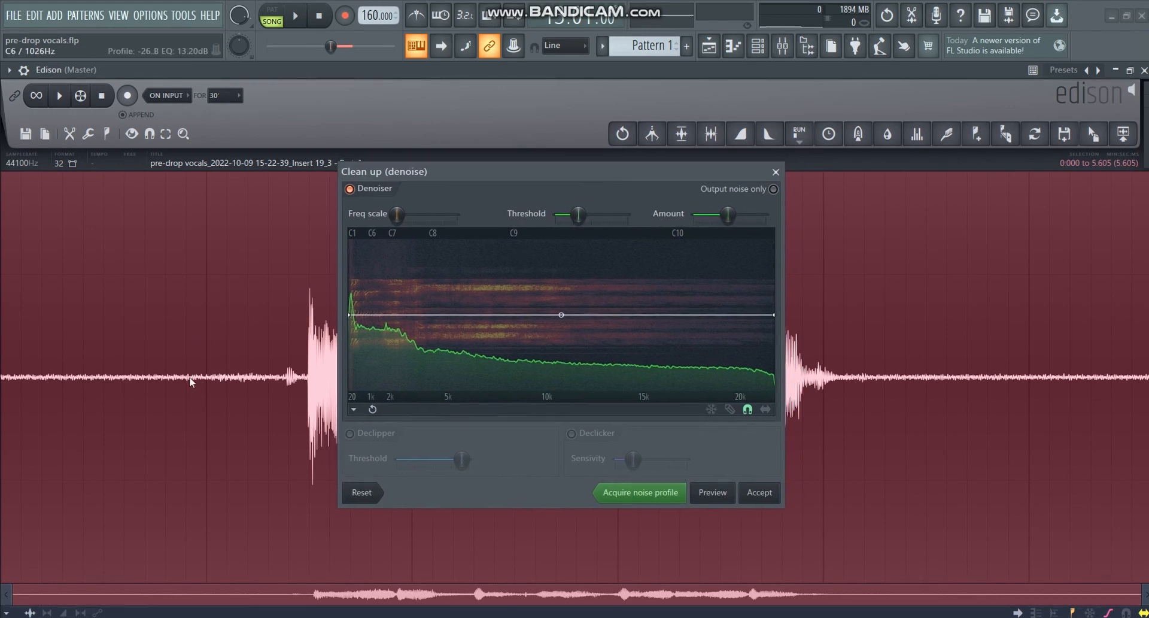
{"action": "left_click_drag", "start_coordinate": [455, 175], "coordinate": [468, 175]}
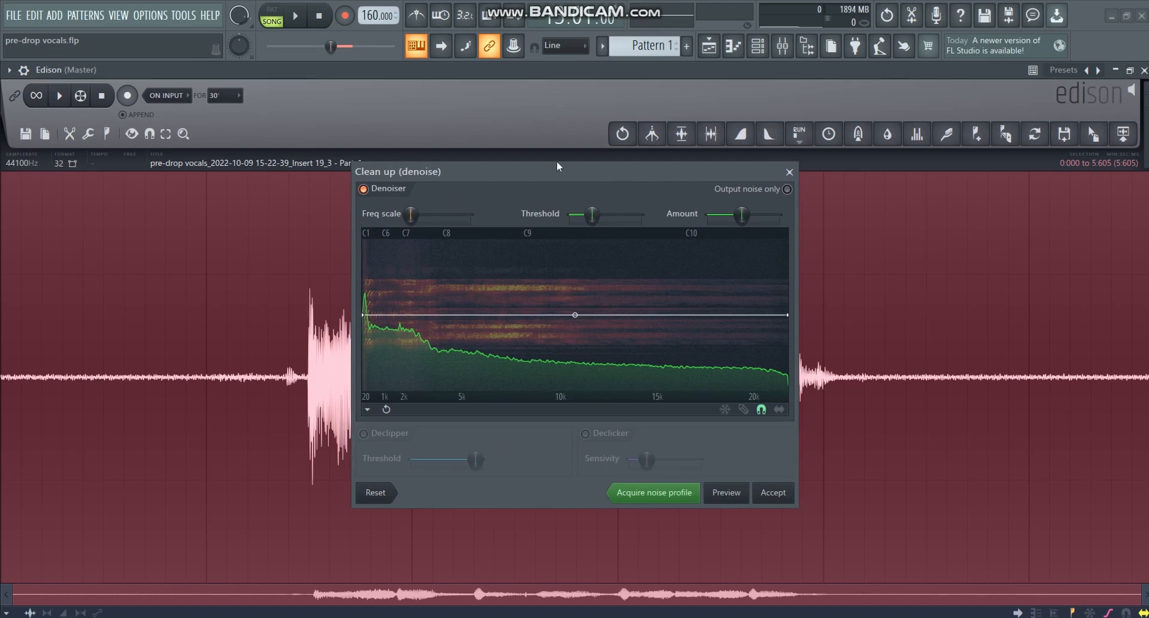
{"action": "left_click_drag", "start_coordinate": [556, 169], "coordinate": [700, 175]}
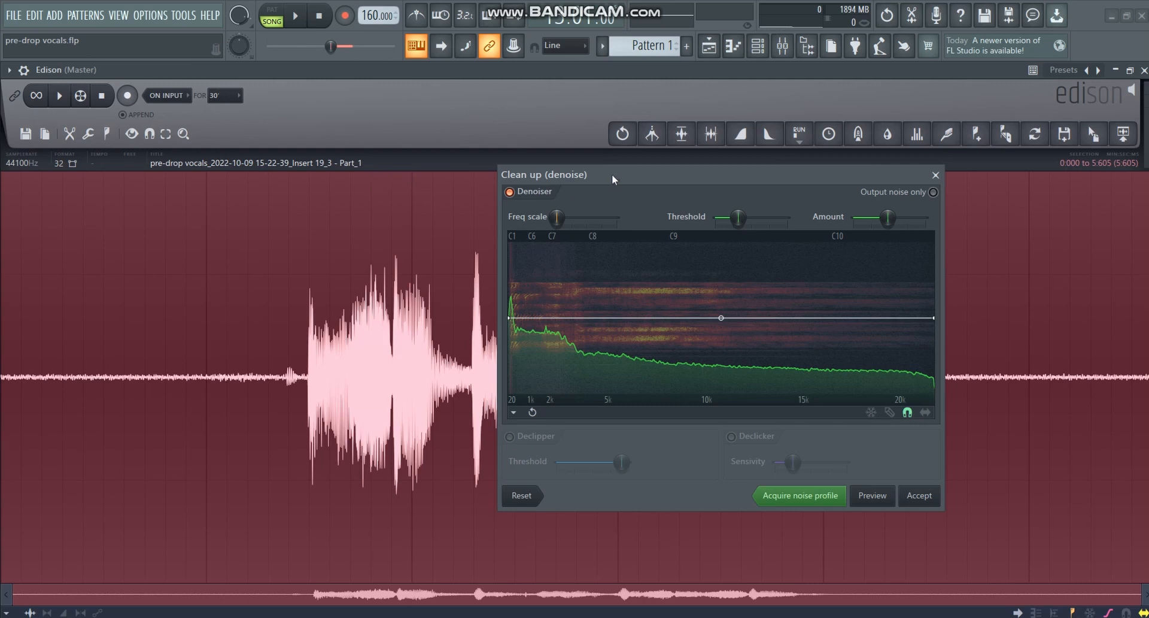
{"action": "mouse_move", "coordinate": [612, 173]}
{"action": "left_mouse_down"}
{"action": "mouse_move", "coordinate": [588, 160]}
{"action": "mouse_move", "coordinate": [605, 191]}
{"action": "left_mouse_up"}
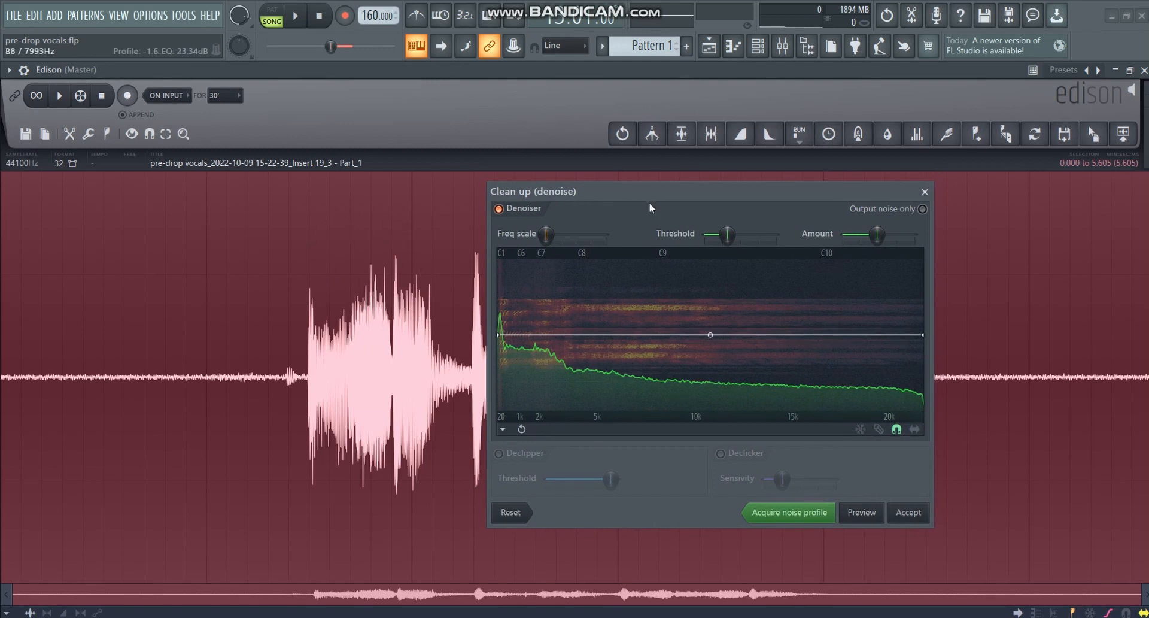
{"action": "mouse_move", "coordinate": [648, 201]}
{"action": "left_mouse_down"}
{"action": "mouse_move", "coordinate": [601, 189]}
{"action": "mouse_move", "coordinate": [520, 196]}
{"action": "mouse_move", "coordinate": [631, 200]}
{"action": "left_mouse_up"}
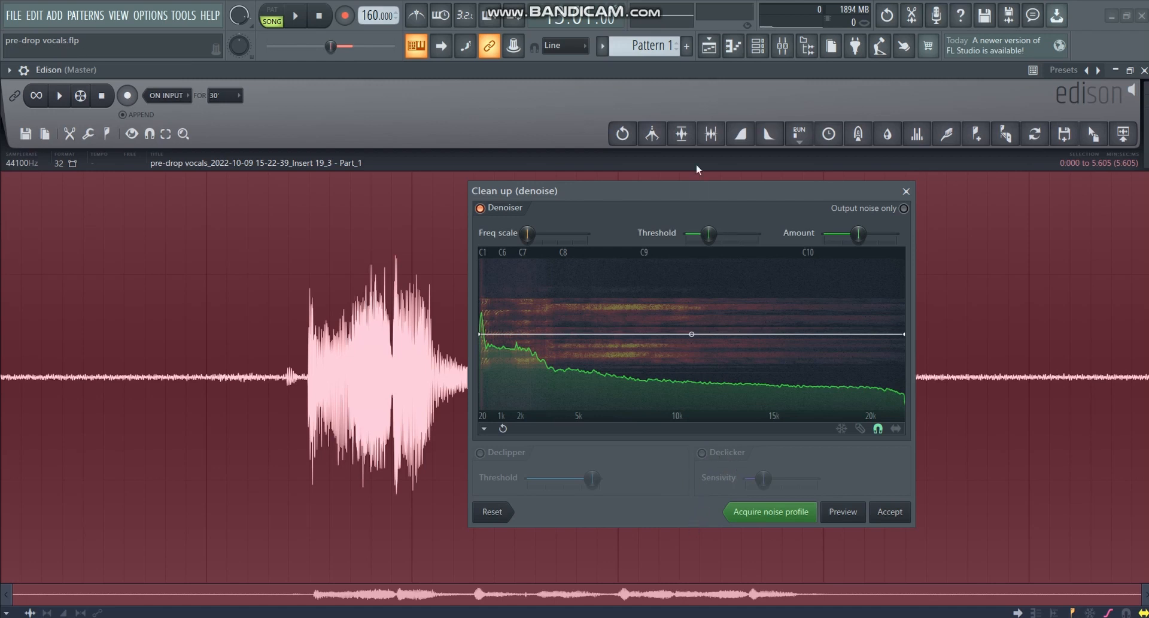
{"action": "left_click_drag", "start_coordinate": [684, 200], "coordinate": [624, 188]}
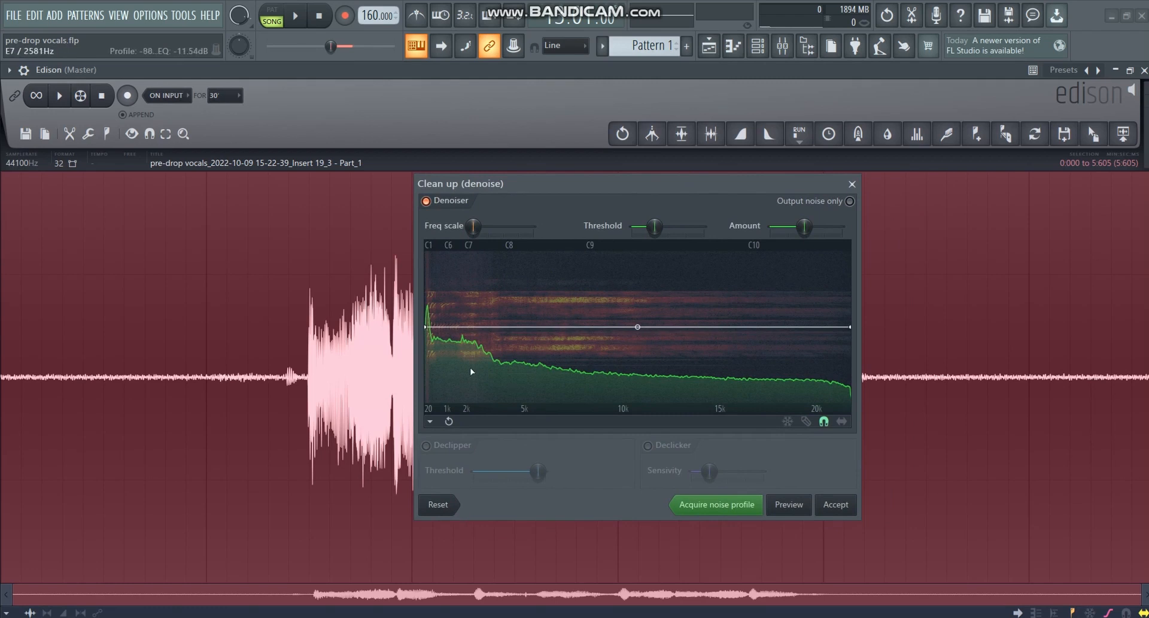
{"action": "left_click", "coordinate": [837, 505]}
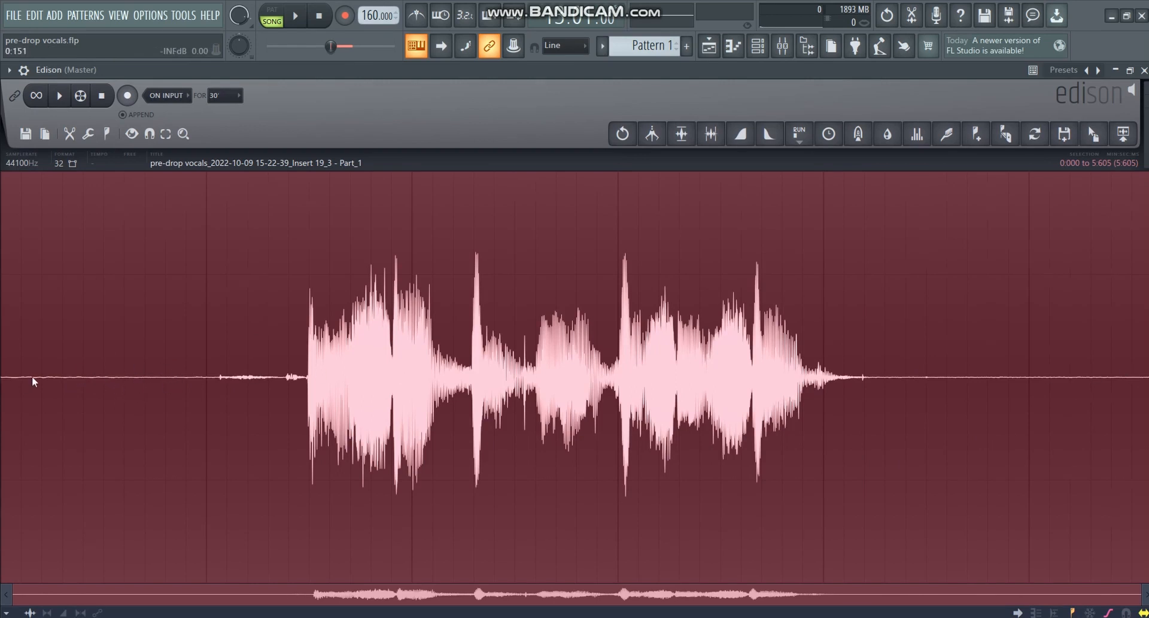
Select the remaining noise from 0.000 to 0.990, and run a second denoise pass over the entire waveform, 0.000 to 5.605
{"action": "scroll", "coordinate": [31, 376], "scroll_direction": "up", "scroll_amount": 4}
{"action": "scroll", "coordinate": [31, 375], "scroll_direction": "up", "scroll_amount": 2}
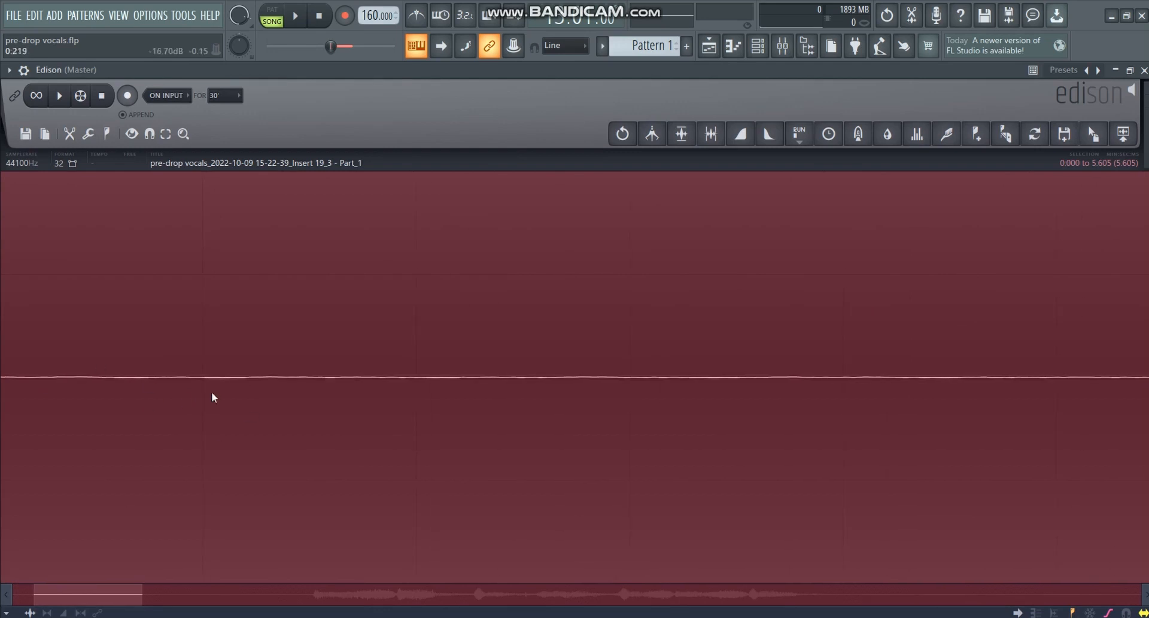
{"action": "scroll", "coordinate": [241, 386], "scroll_direction": "down", "scroll_amount": 6}
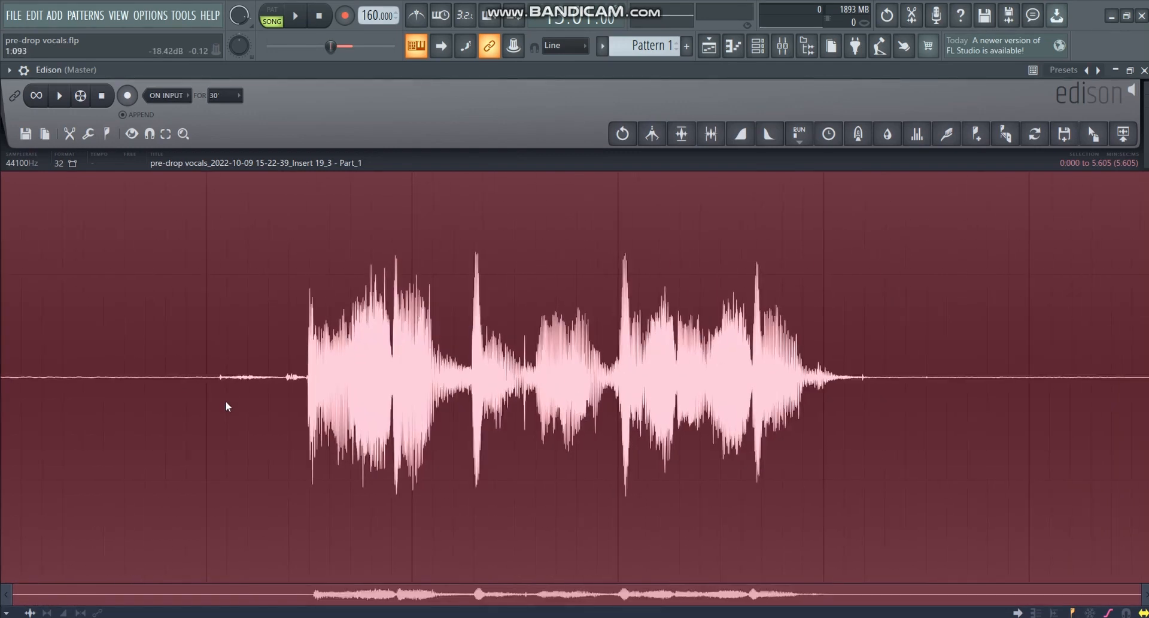
{"action": "left_click_drag", "start_coordinate": [1106, 341], "coordinate": [204, 353]}
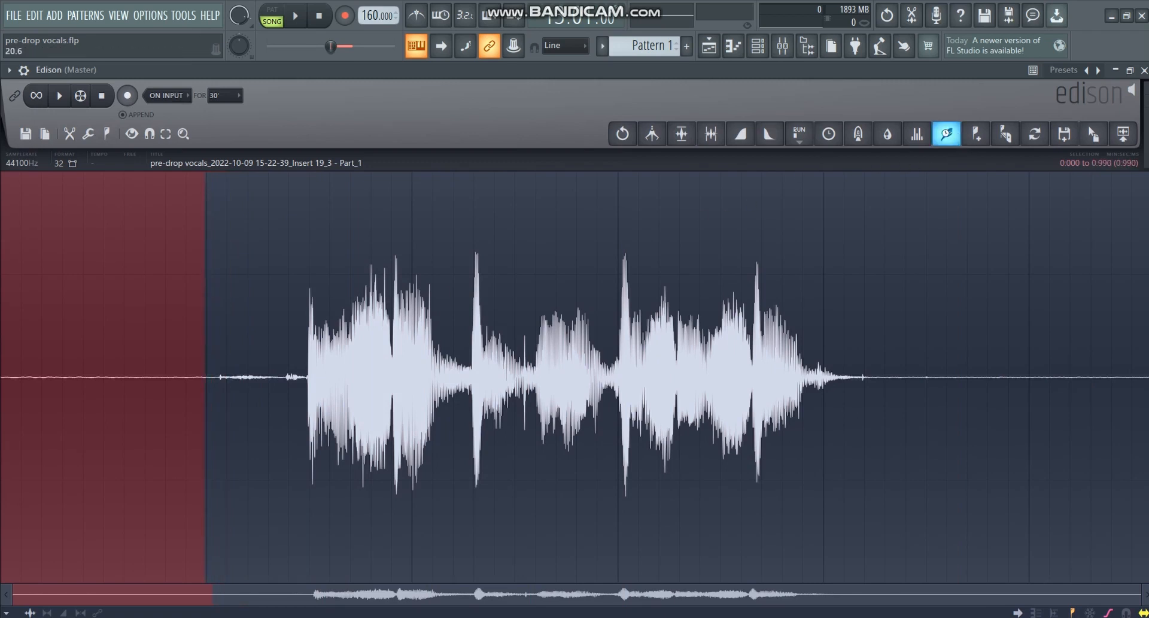
{"action": "left_click_drag", "start_coordinate": [207, 332], "coordinate": [1146, 323]}
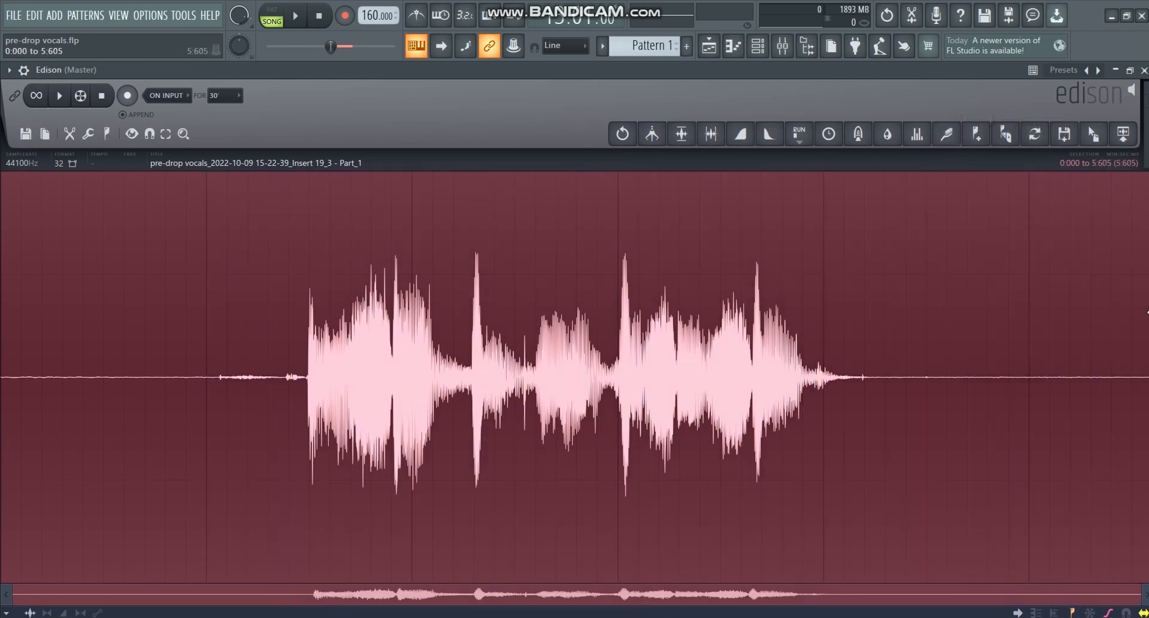
{"action": "left_click", "coordinate": [960, 137]}
{"action": "left_click", "coordinate": [835, 506]}
Select only the vocal portion of the waveform, 1.478 to 4.103, and close Edison, the clip settings and the mixer
{"action": "left_click_drag", "start_coordinate": [2, 302], "coordinate": [305, 329]}
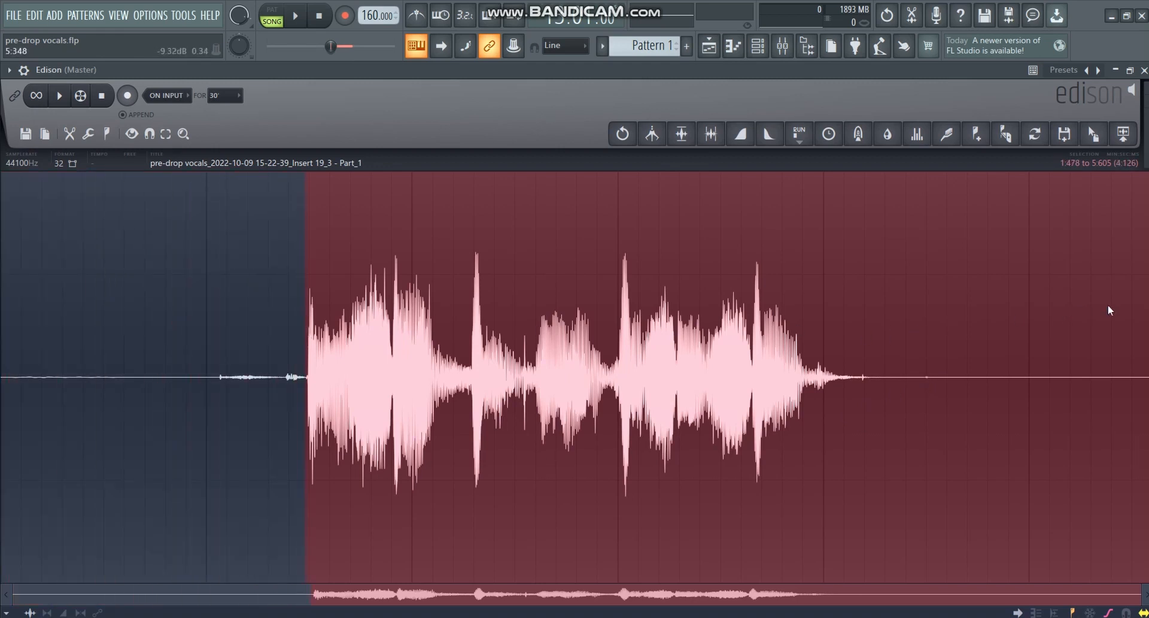
{"action": "left_click_drag", "start_coordinate": [1108, 310], "coordinate": [844, 321]}
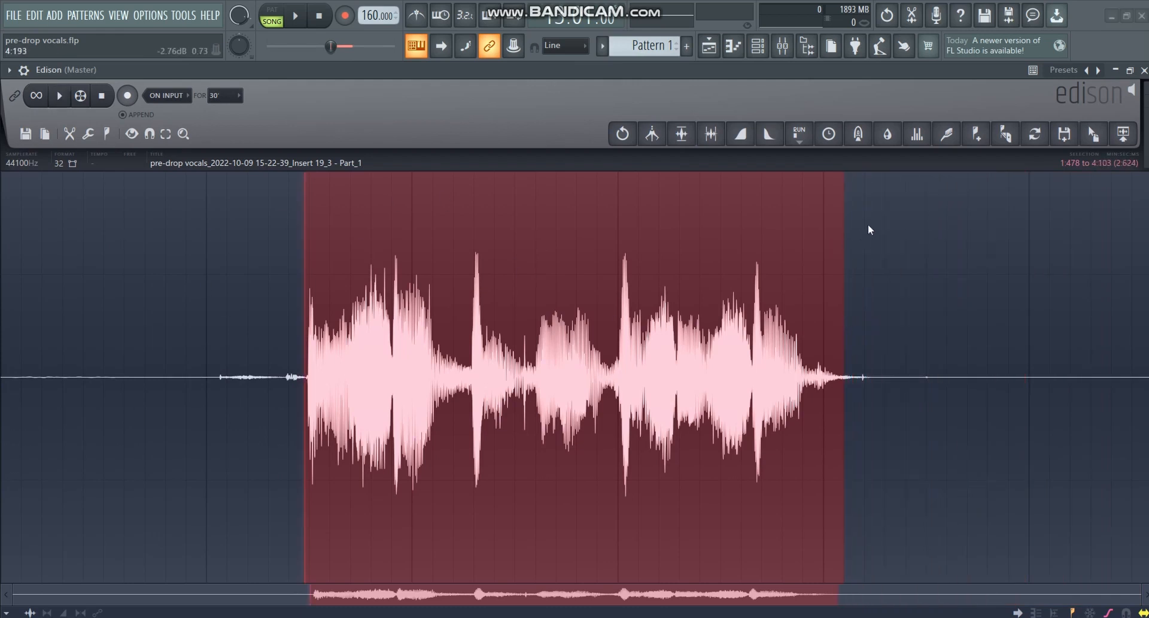
{"action": "left_click", "coordinate": [1143, 71]}
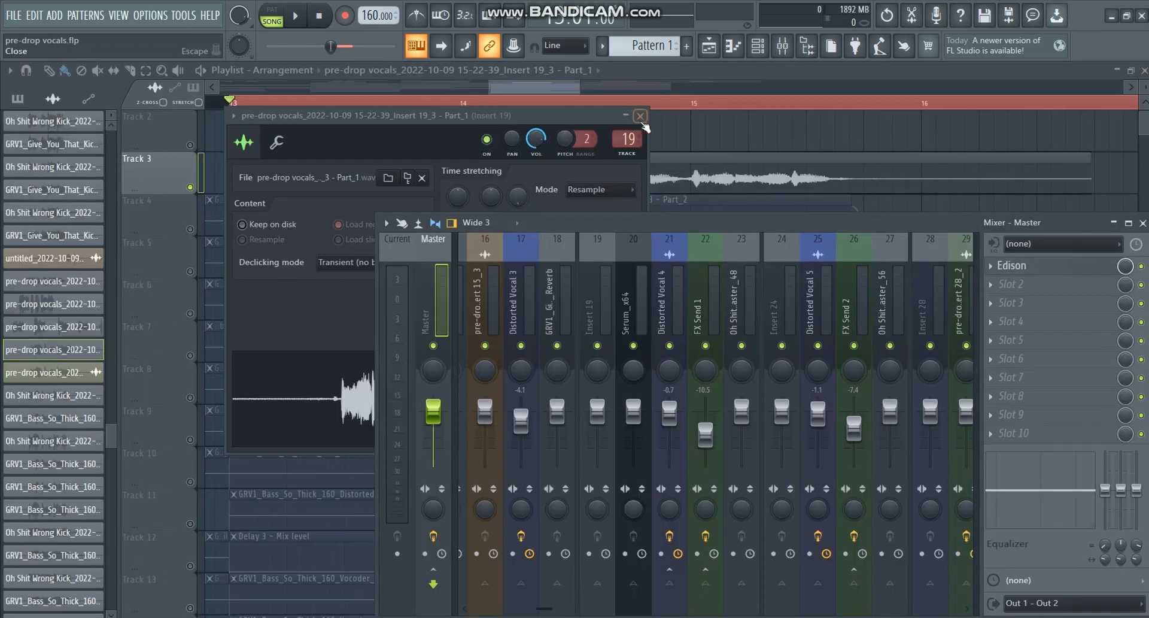
{"action": "left_click", "coordinate": [1143, 223]}
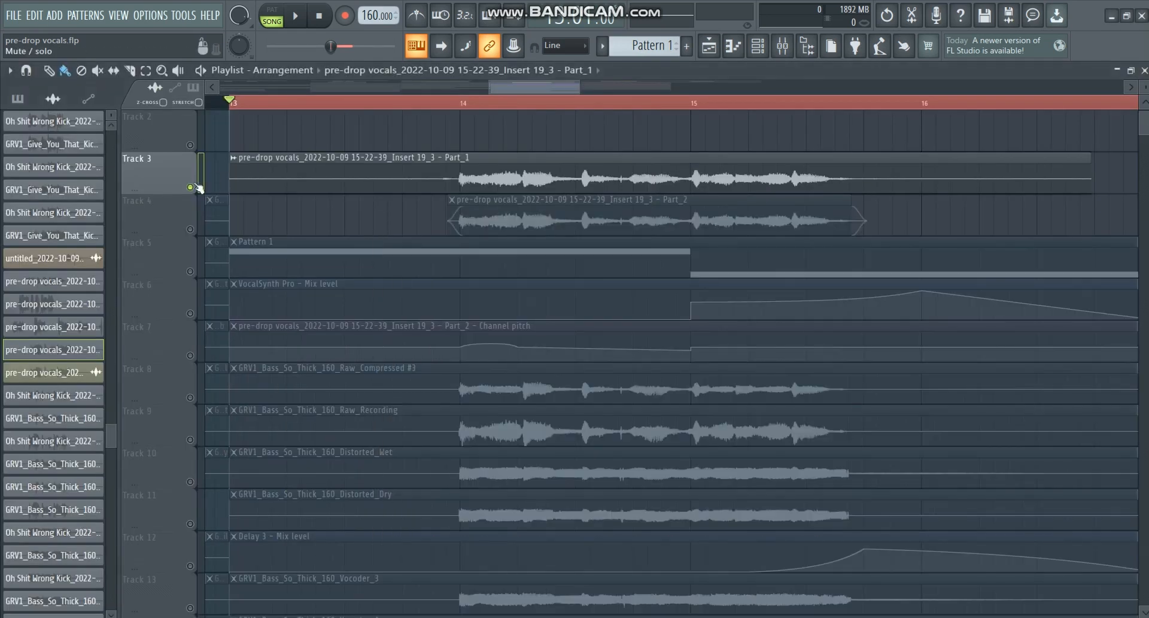
Solo Track 4 in the playlist and check the audio clip settings of its Part_2 vocal clip
{"action": "left_click", "coordinate": [189, 223]}
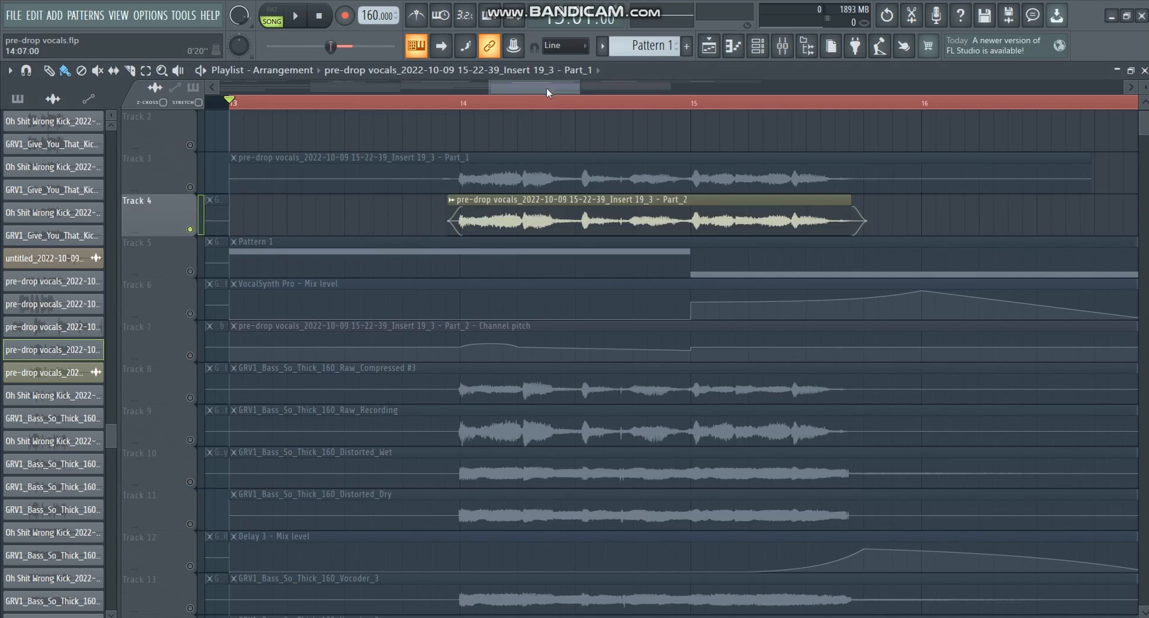
{"action": "mouse_move", "coordinate": [547, 87]}
{"action": "left_mouse_down"}
{"action": "mouse_move", "coordinate": [607, 88]}
{"action": "mouse_move", "coordinate": [553, 89]}
{"action": "left_mouse_up"}
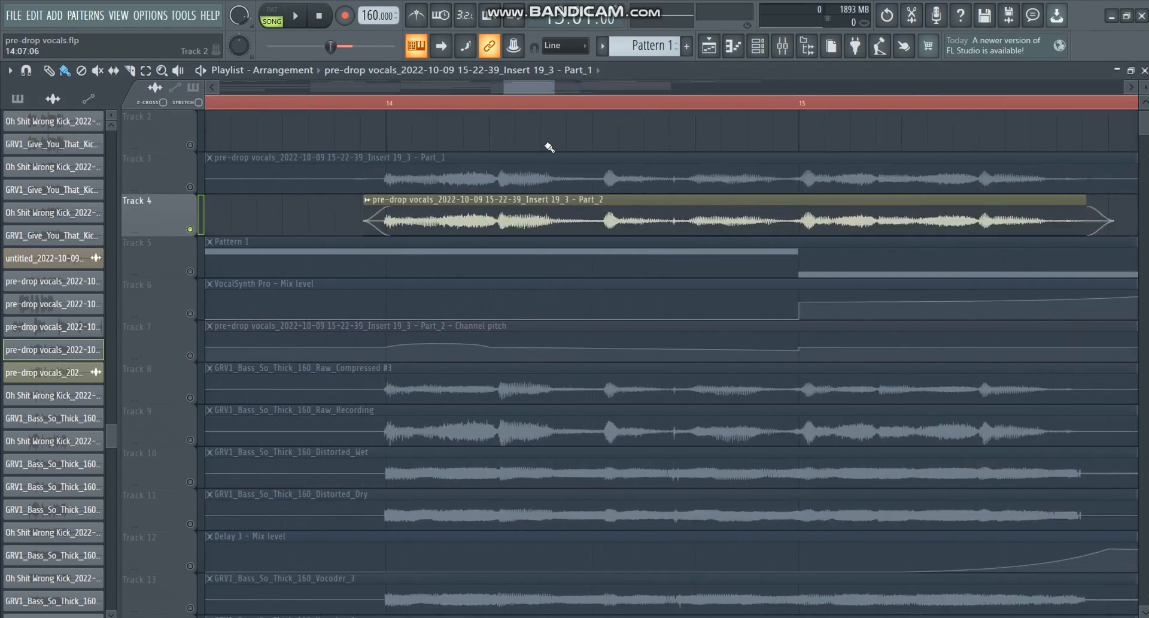
{"action": "double_click", "coordinate": [539, 222]}
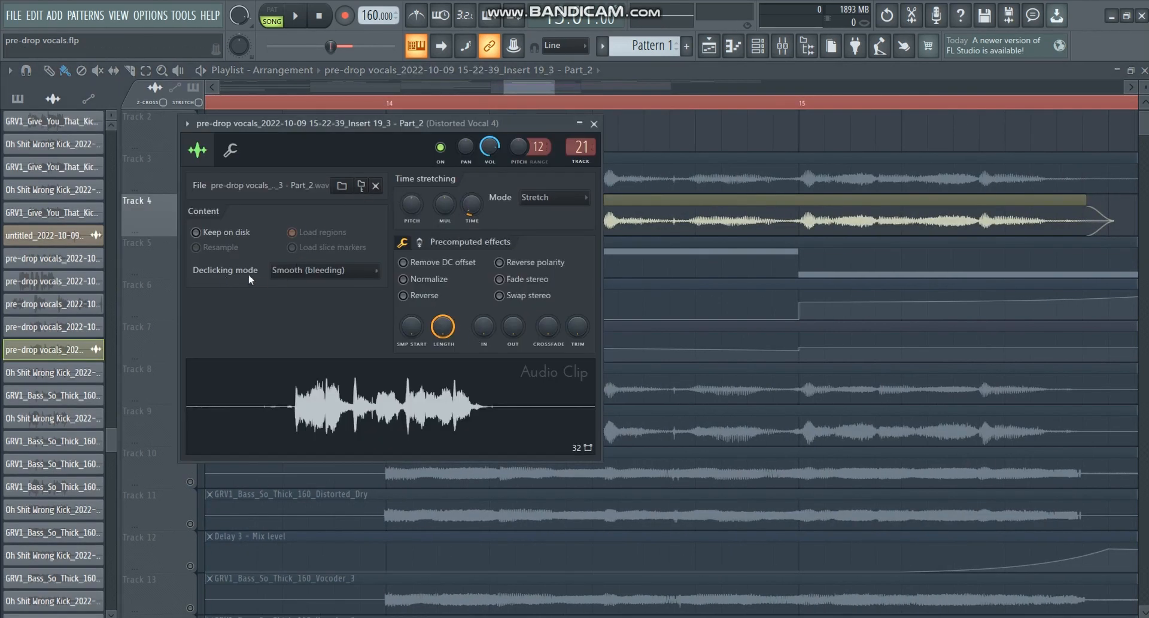
{"action": "left_click", "coordinate": [594, 124]}
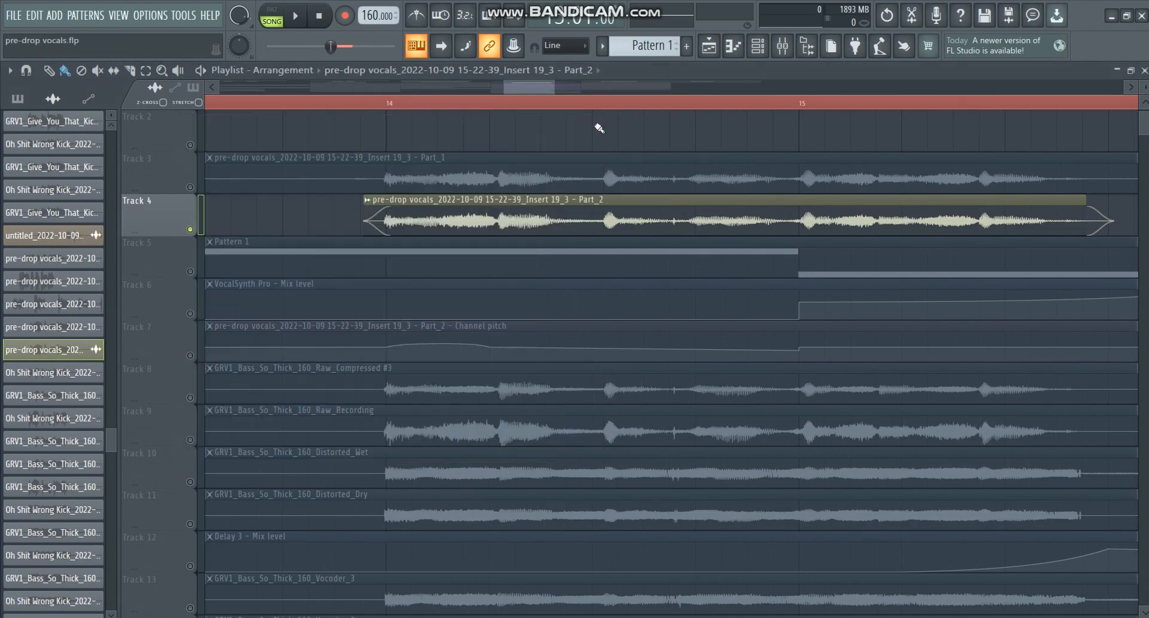
{"action": "scroll", "coordinate": [428, 213], "scroll_direction": "left", "scroll_amount": 3}
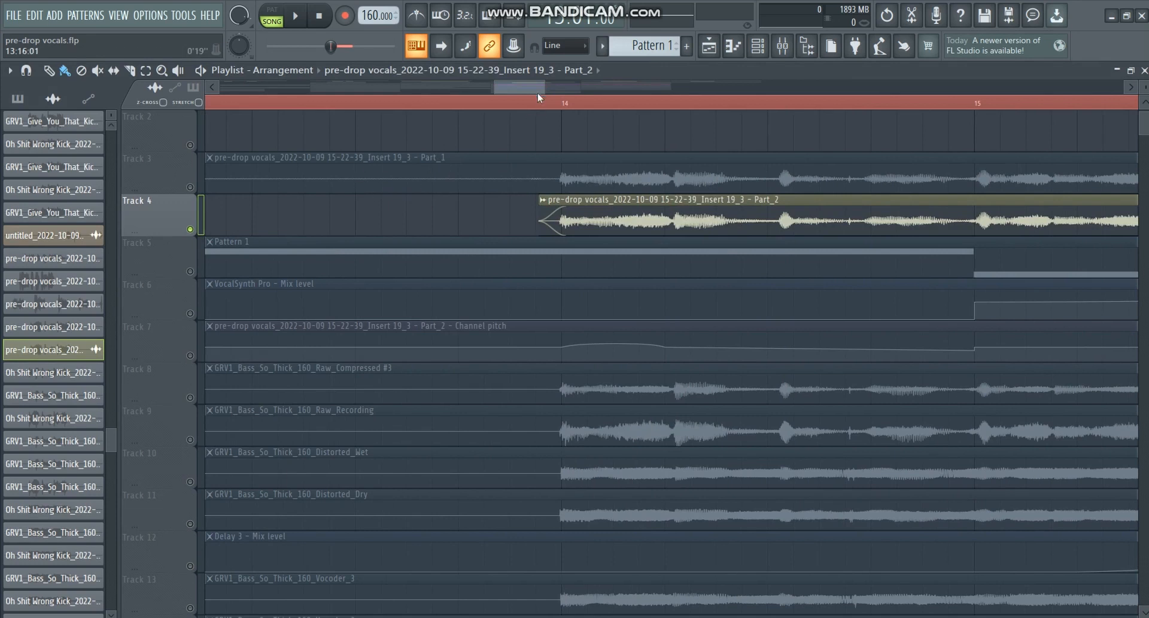
{"action": "left_click_drag", "start_coordinate": [527, 91], "coordinate": [534, 93]}
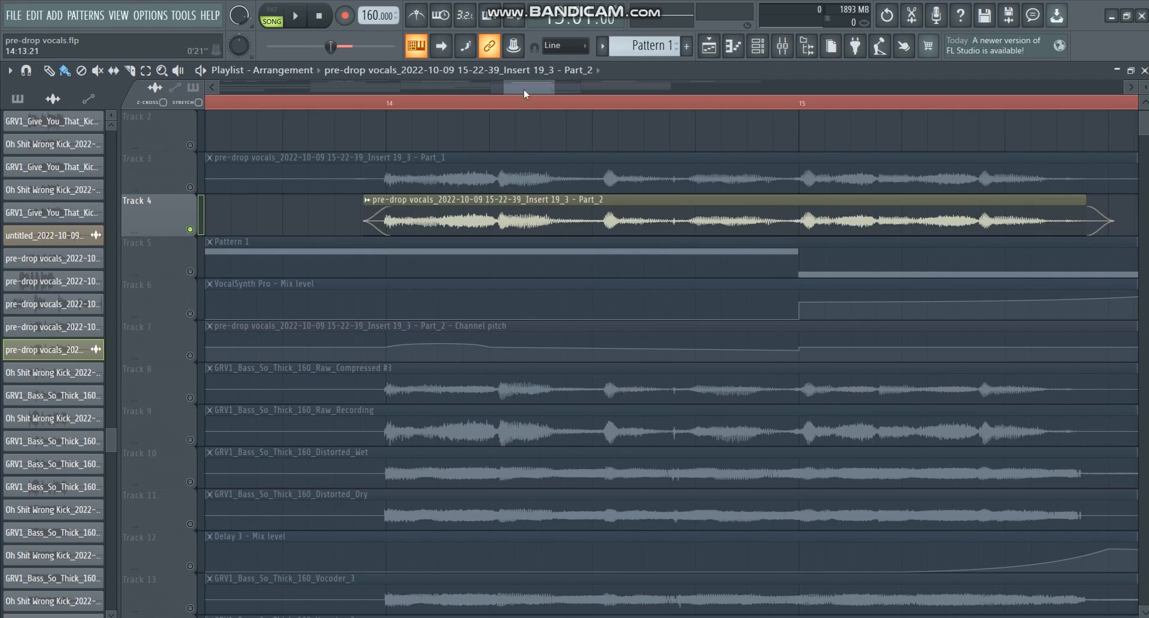
{"action": "left_click_drag", "start_coordinate": [526, 92], "coordinate": [528, 93]}
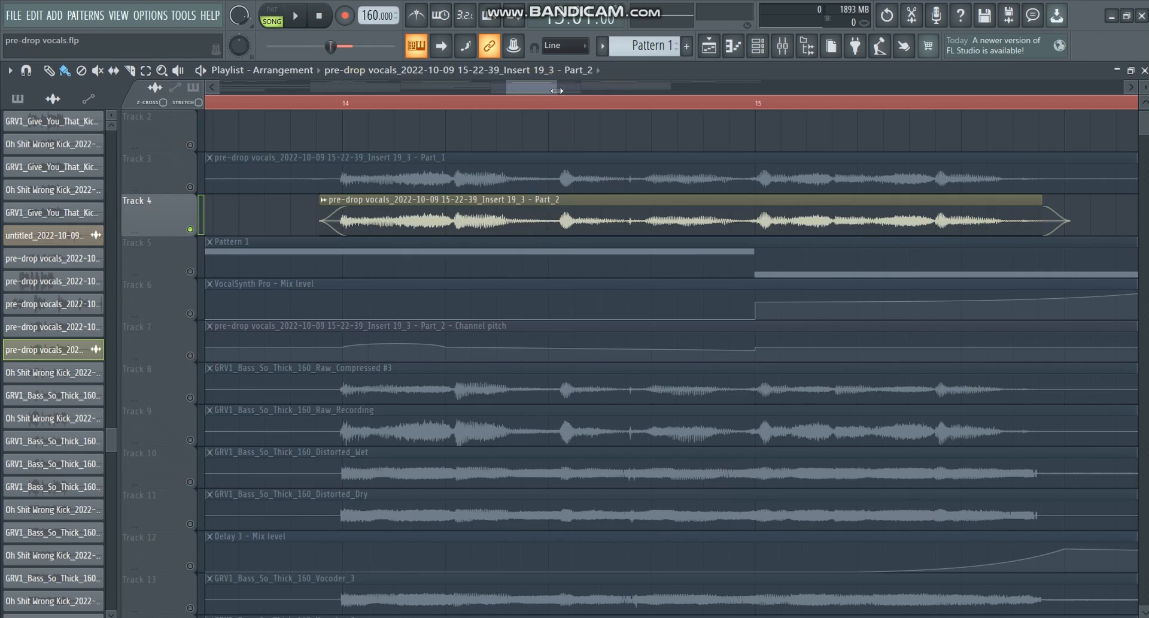
{"action": "left_click_drag", "start_coordinate": [556, 88], "coordinate": [581, 88]}
{"action": "left_click_drag", "start_coordinate": [569, 88], "coordinate": [602, 88]}
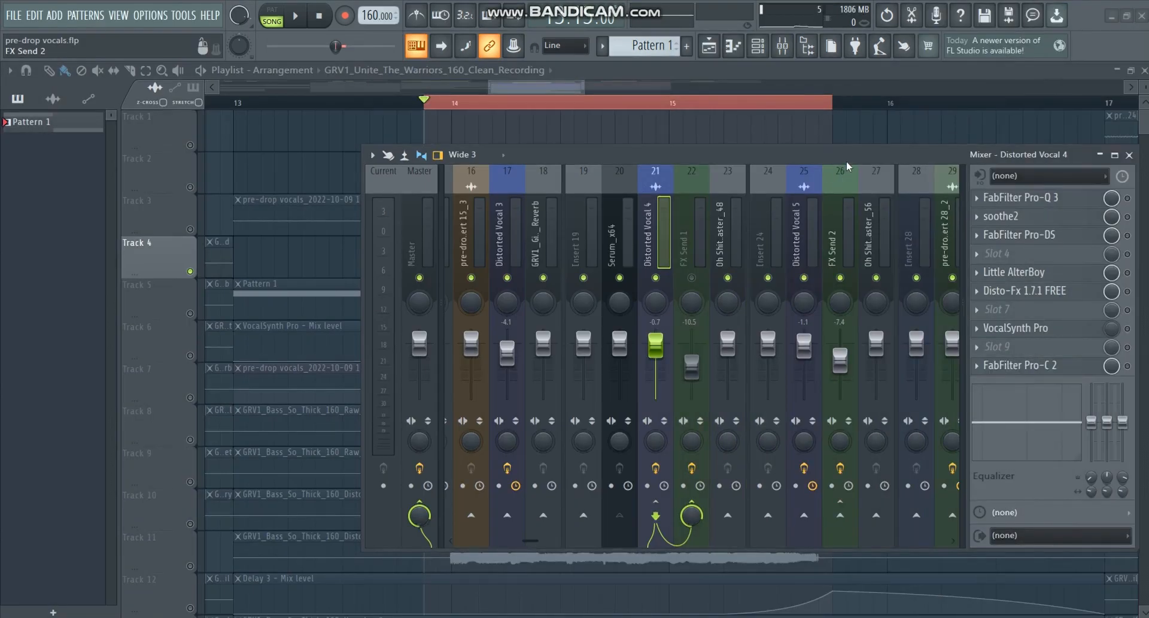
Play the selected vocal section briefly with the mixer showing the Distorted Vocal 4 insert, and stop playback
{"action": "mouse_move", "coordinate": [846, 163]}
{"action": "left_mouse_down"}
{"action": "mouse_move", "coordinate": [808, 259]}
{"action": "mouse_move", "coordinate": [875, 156]}
{"action": "mouse_move", "coordinate": [833, 156]}
{"action": "mouse_move", "coordinate": [756, 245]}
{"action": "mouse_move", "coordinate": [602, 307]}
{"action": "mouse_move", "coordinate": [821, 159]}
{"action": "mouse_move", "coordinate": [852, 153]}
{"action": "left_mouse_up"}
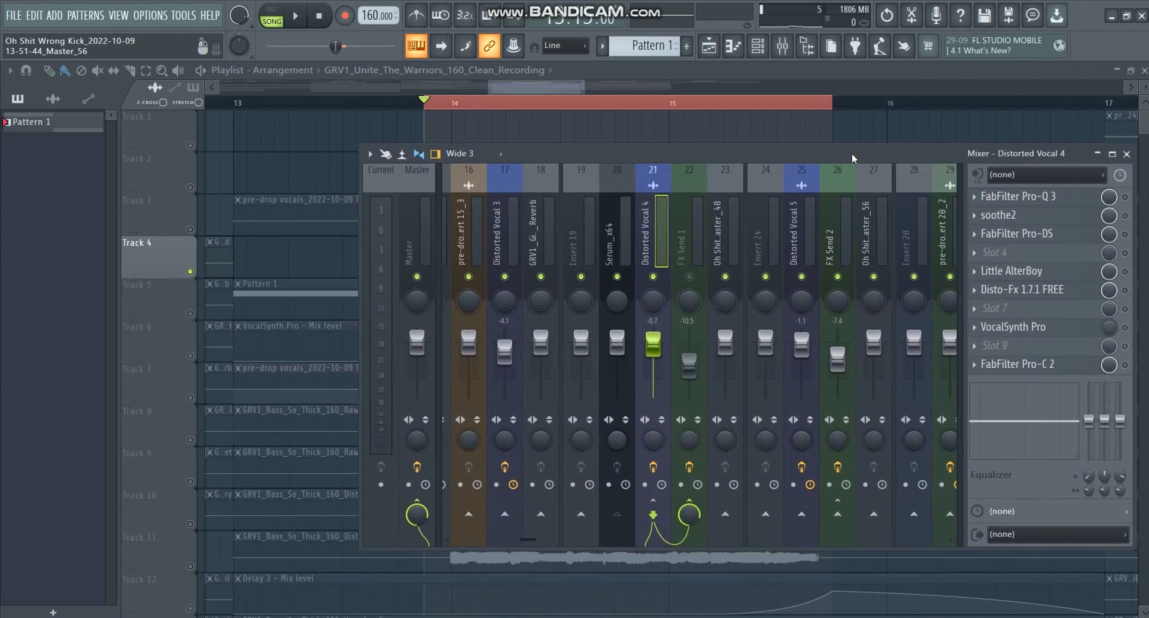
{"action": "key", "text": "space"}
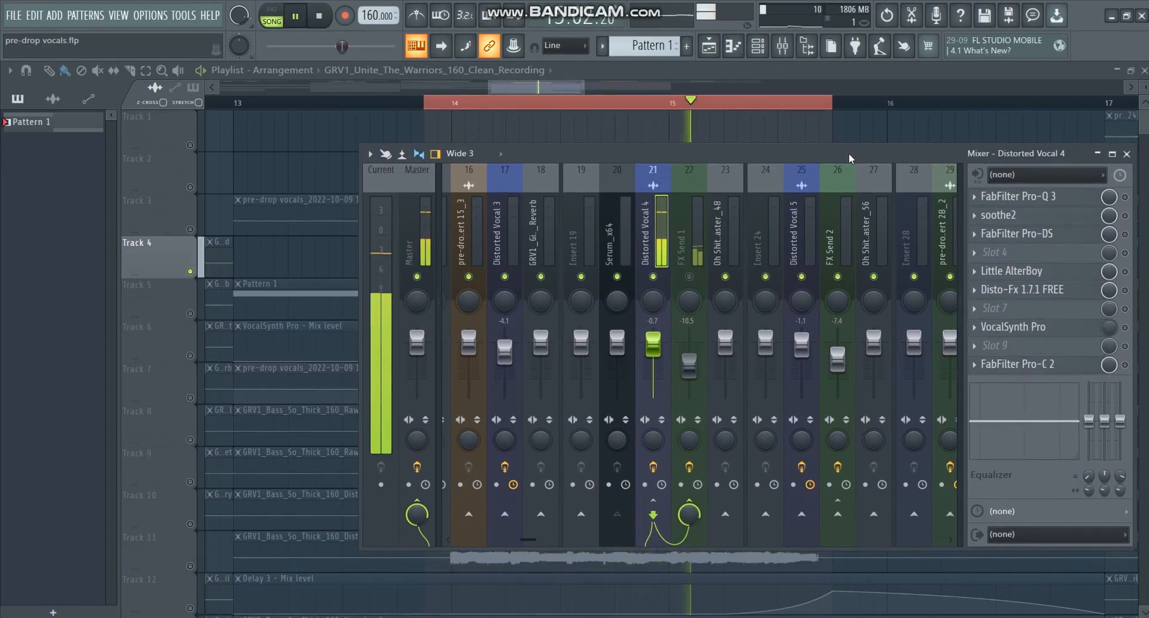
{"action": "key", "text": "space"}
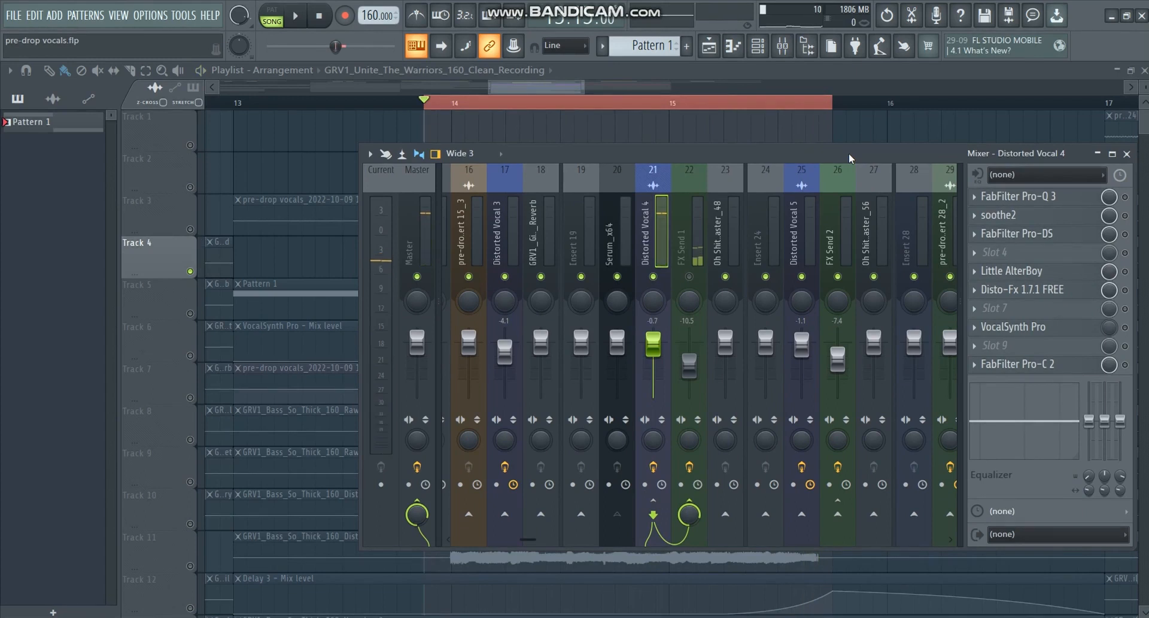
Open FabFilter Pro-Q 3 on the Distorted Vocal 4 insert and examine its EQ curve and bands
{"action": "left_click", "coordinate": [1017, 196]}
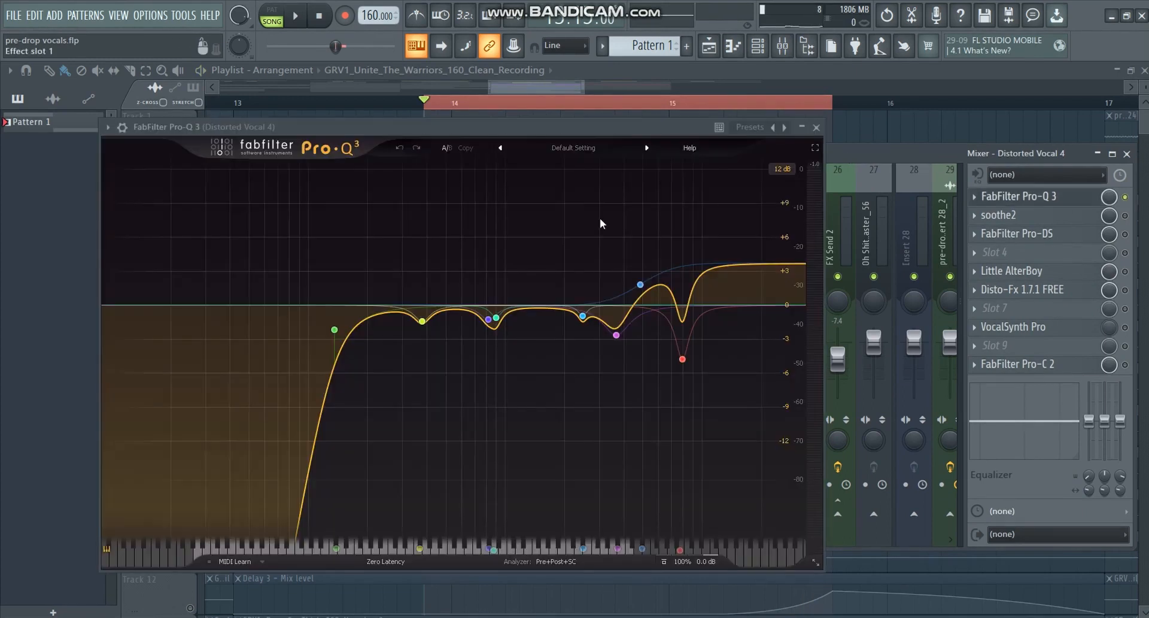
{"action": "mouse_move", "coordinate": [504, 125]}
{"action": "left_mouse_down"}
{"action": "mouse_move", "coordinate": [471, 131]}
{"action": "mouse_move", "coordinate": [506, 130]}
{"action": "left_mouse_up"}
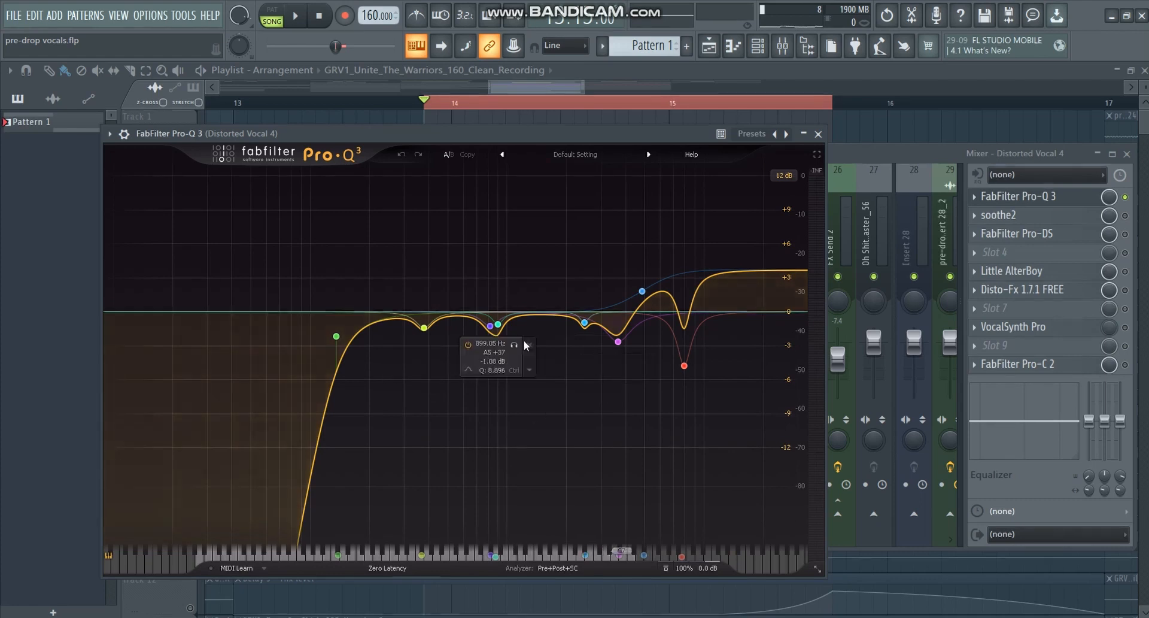
{"action": "left_click_drag", "start_coordinate": [488, 130], "coordinate": [511, 121]}
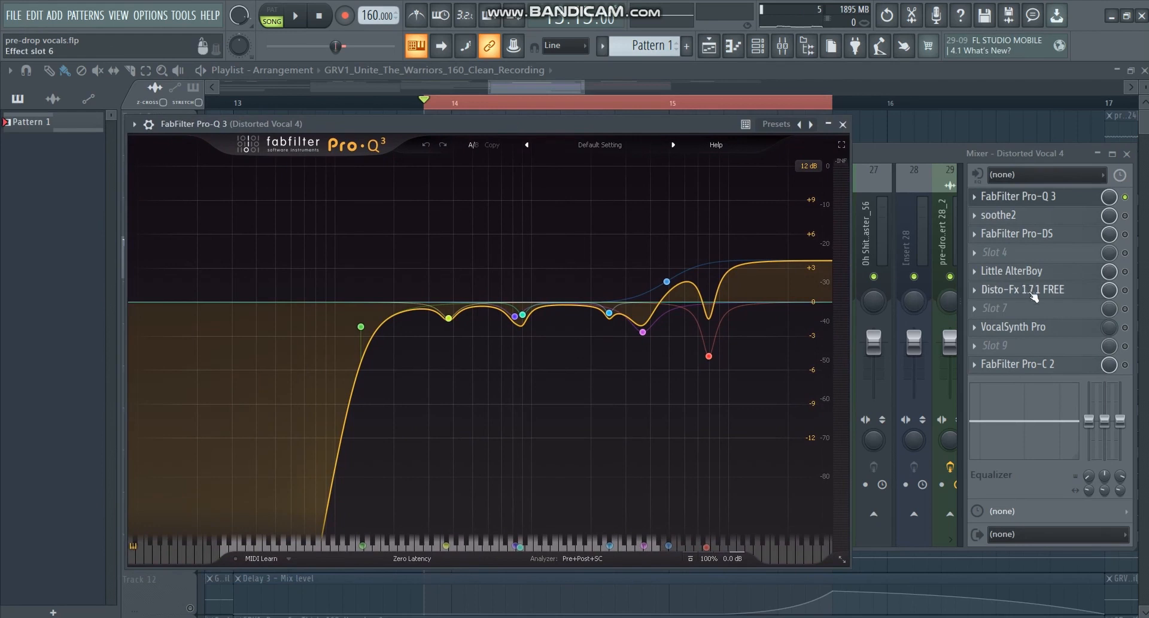
{"action": "left_click_drag", "start_coordinate": [640, 120], "coordinate": [653, 131]}
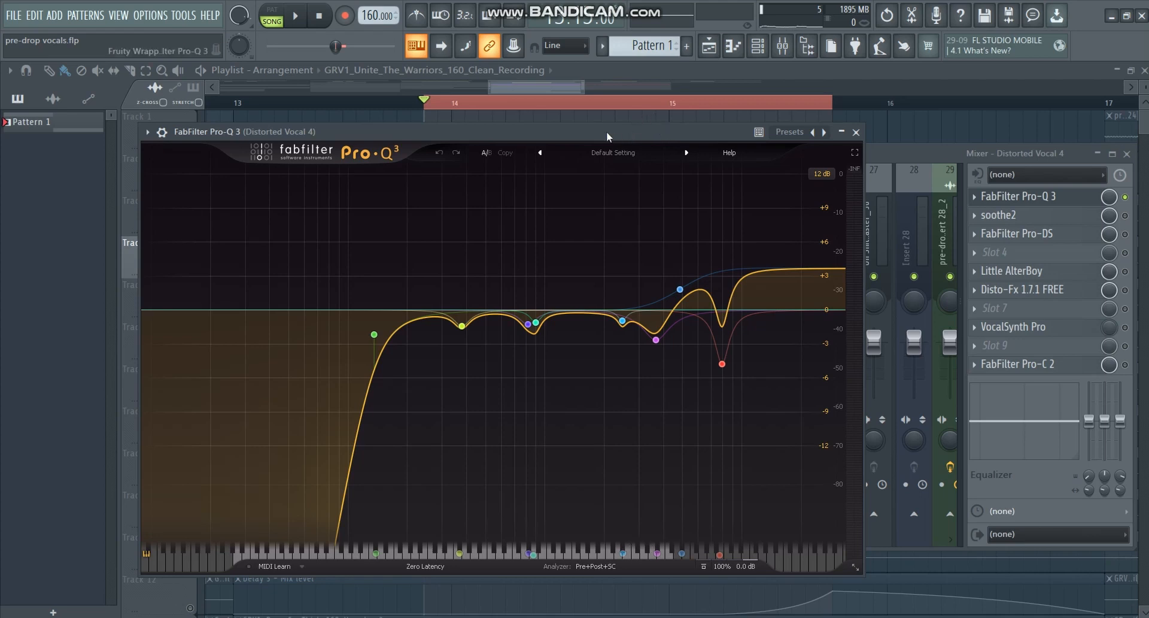
{"action": "mouse_move", "coordinate": [607, 132]}
{"action": "left_mouse_down"}
{"action": "mouse_move", "coordinate": [594, 125]}
{"action": "mouse_move", "coordinate": [601, 135]}
{"action": "left_mouse_up"}
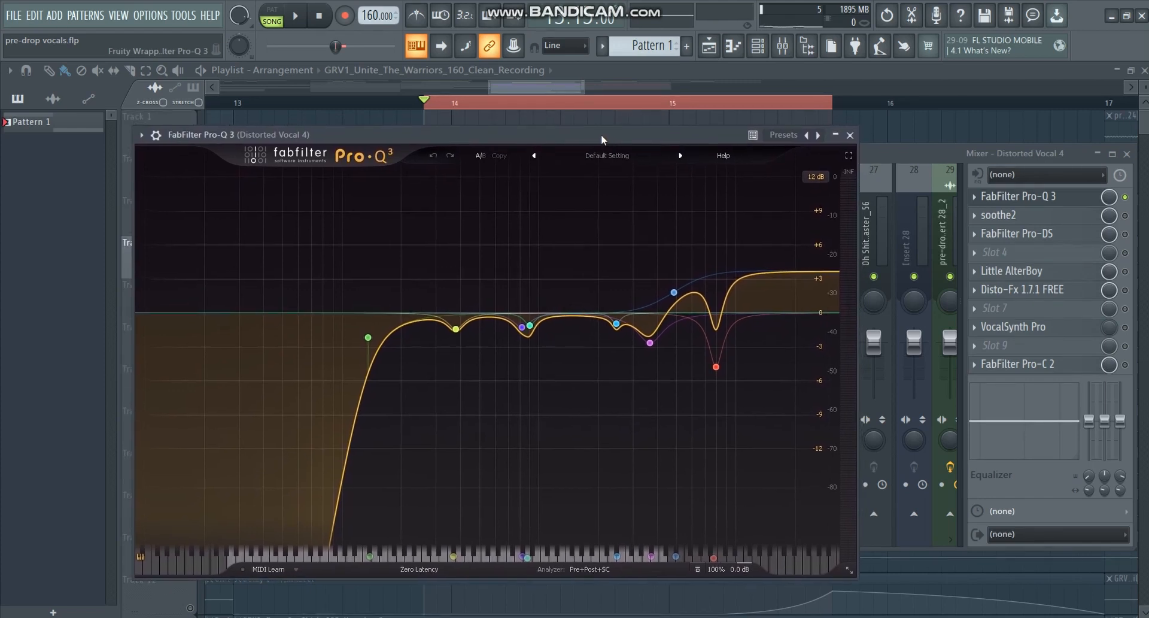
{"action": "left_click_drag", "start_coordinate": [688, 135], "coordinate": [713, 142]}
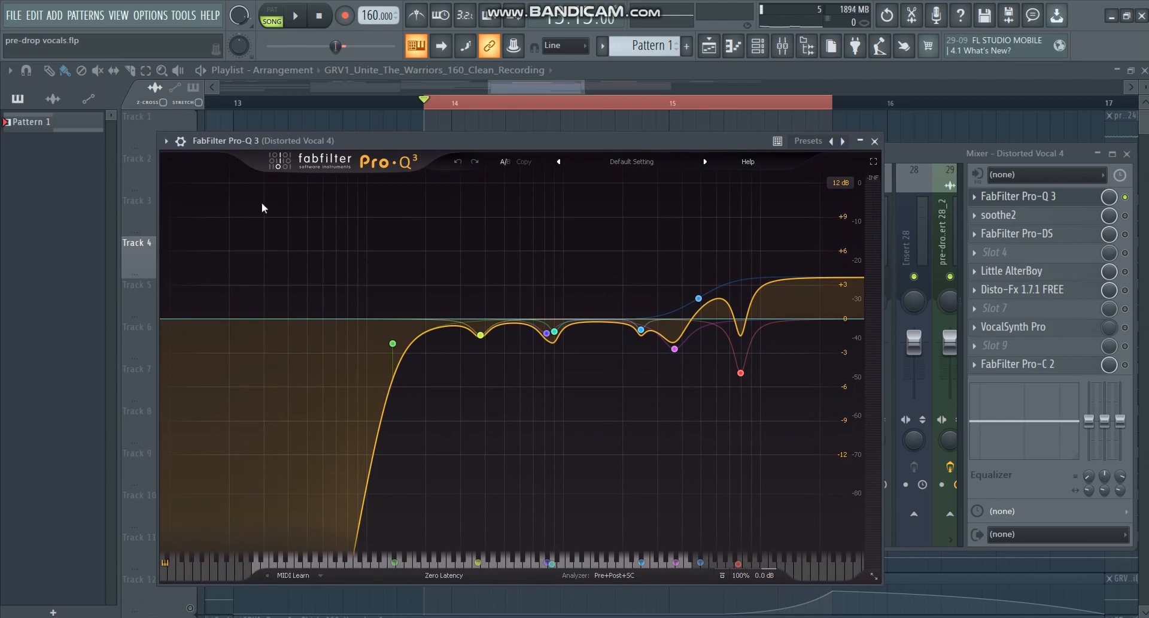
{"action": "left_click_drag", "start_coordinate": [449, 136], "coordinate": [462, 127]}
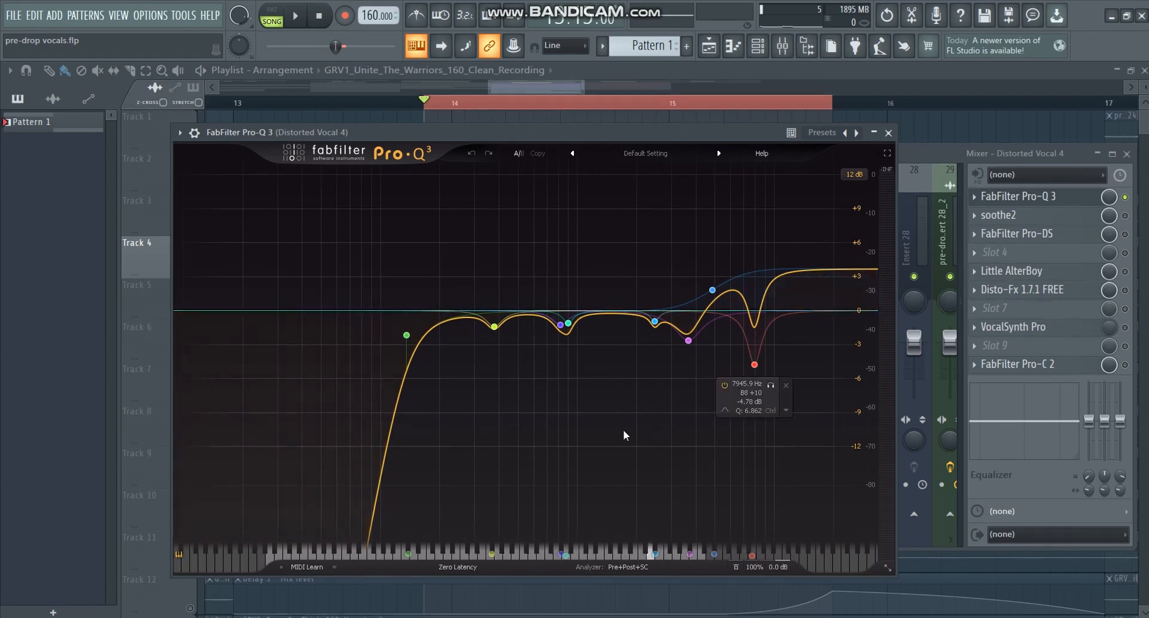
Play the selected vocal section with Pro-Q 3 open and compare its live spectrum with the EQ curve, stopping between passes
{"action": "key", "text": "space"}
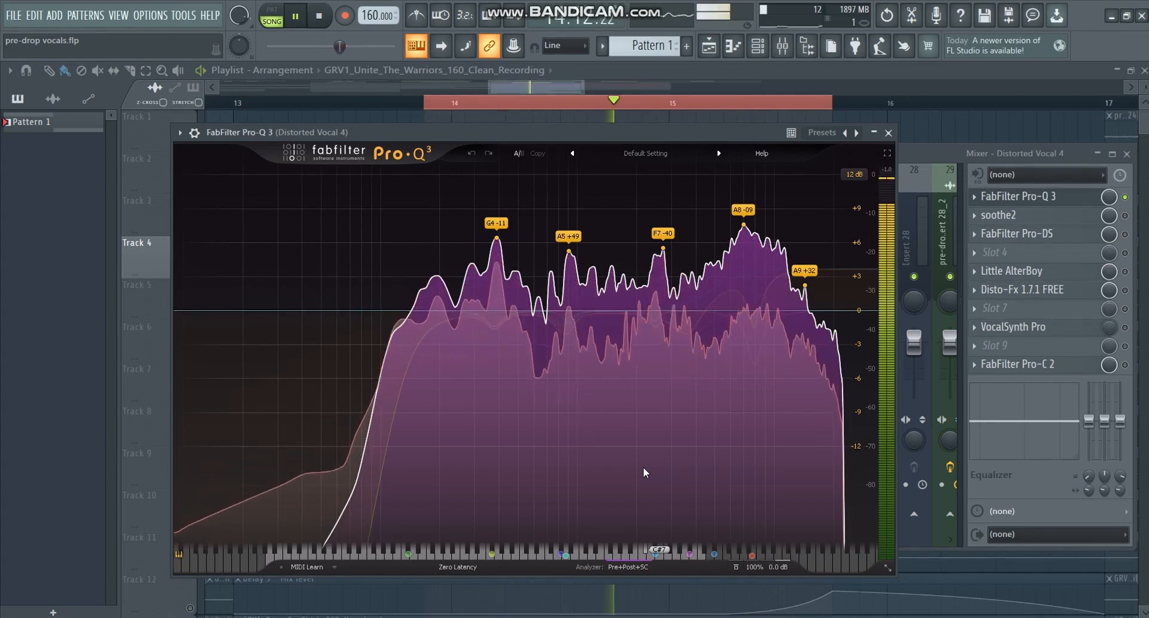
{"action": "key", "text": "space"}
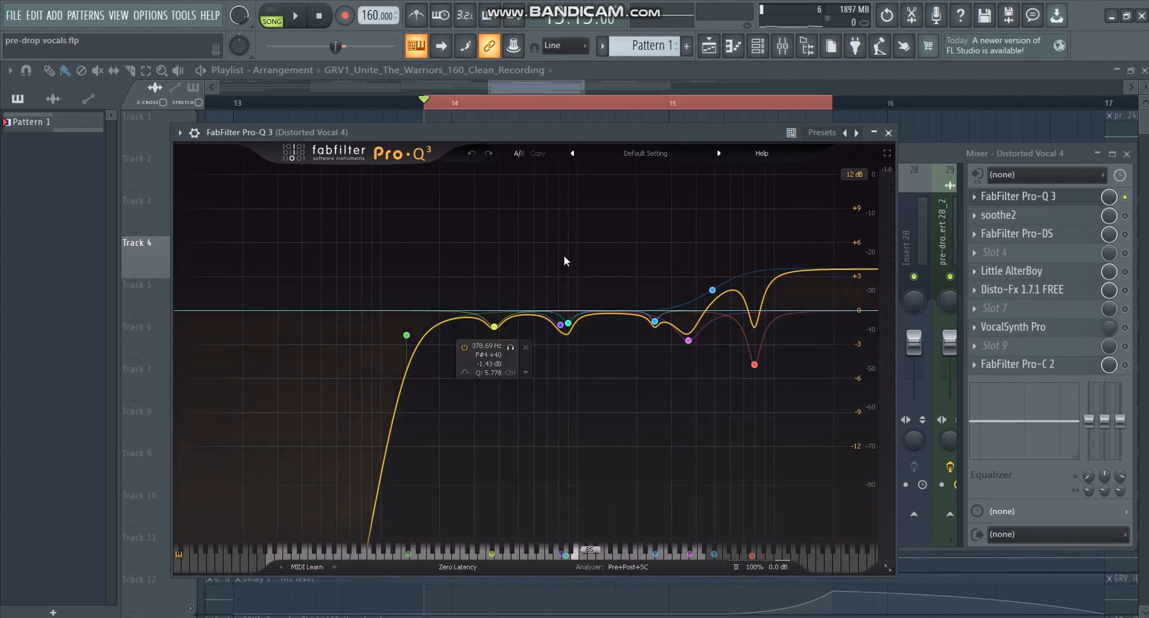
{"action": "mouse_move", "coordinate": [601, 135]}
{"action": "left_mouse_down"}
{"action": "mouse_move", "coordinate": [615, 143]}
{"action": "mouse_move", "coordinate": [611, 131]}
{"action": "left_mouse_up"}
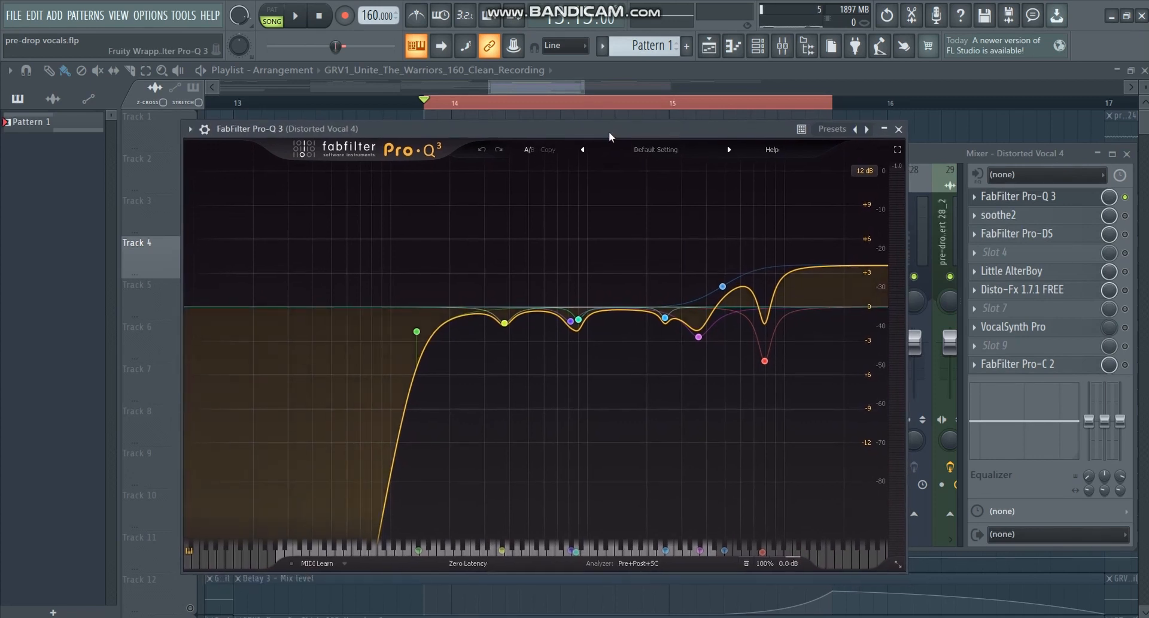
{"action": "key", "text": "space"}
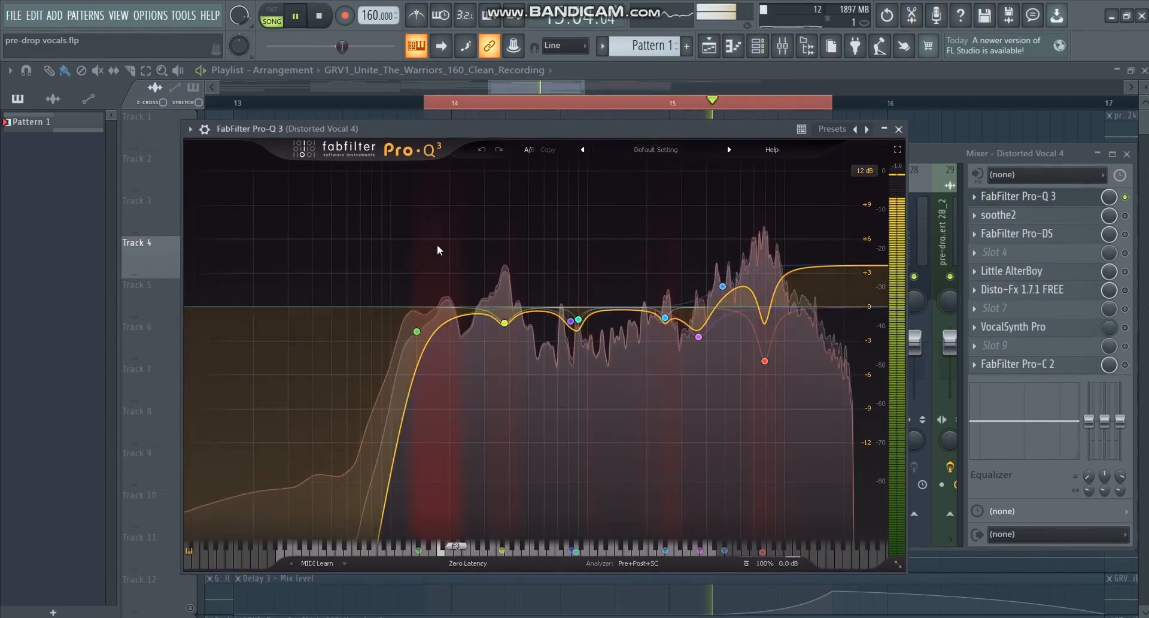
{"action": "key", "text": "space"}
{"action": "left_click_drag", "start_coordinate": [587, 131], "coordinate": [597, 146]}
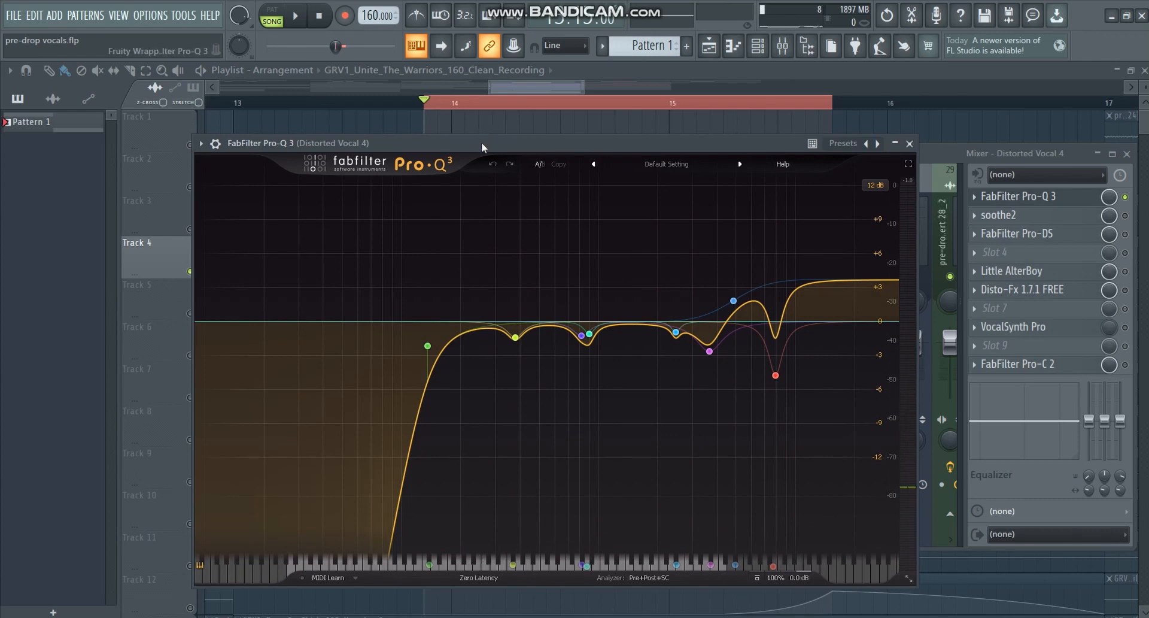
{"action": "left_click_drag", "start_coordinate": [481, 142], "coordinate": [494, 128]}
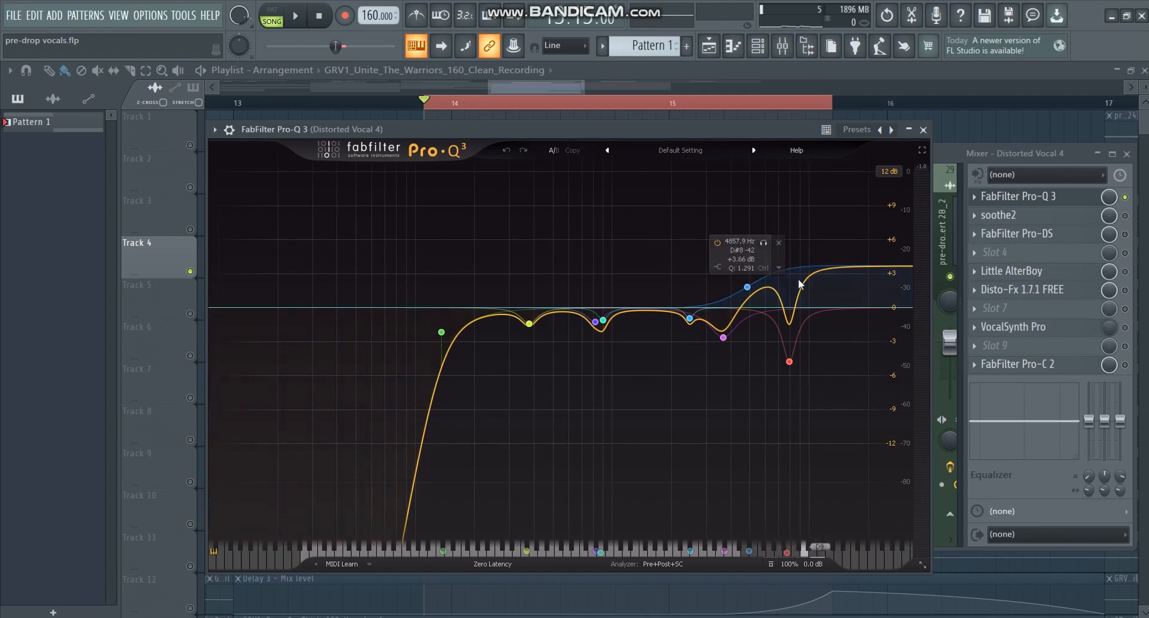
Close Pro-Q 3, then enable and open soothe2 and nudge its band 3 to 2k2 Hz with 1.9 dB sensitivity
{"action": "left_click", "coordinate": [1067, 202]}
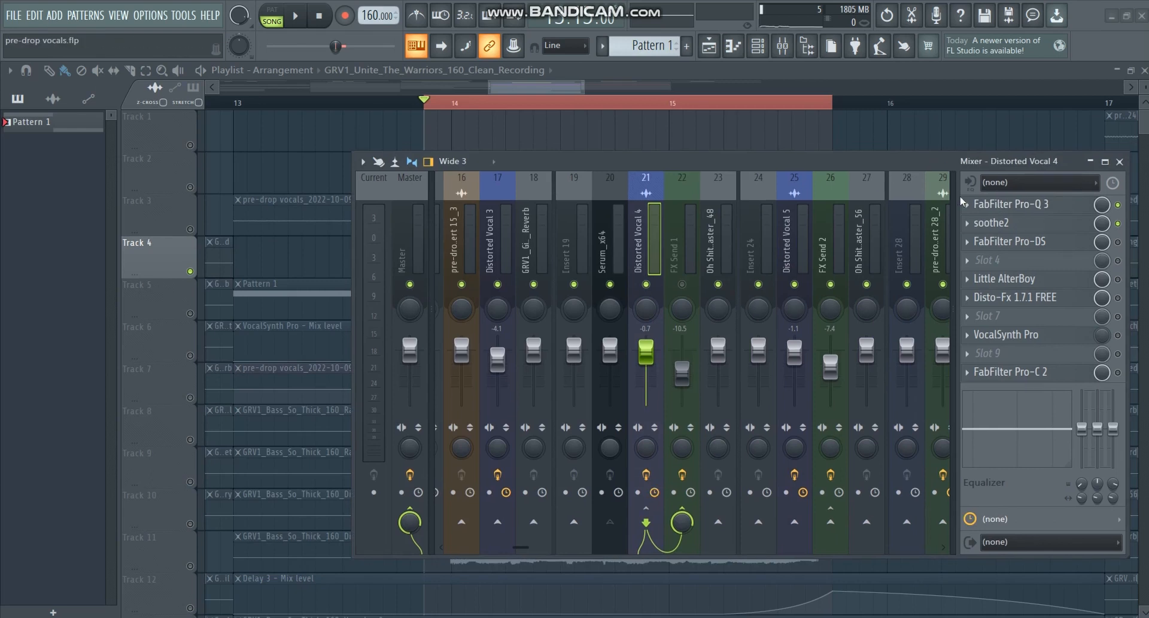
{"action": "left_click", "coordinate": [1048, 230]}
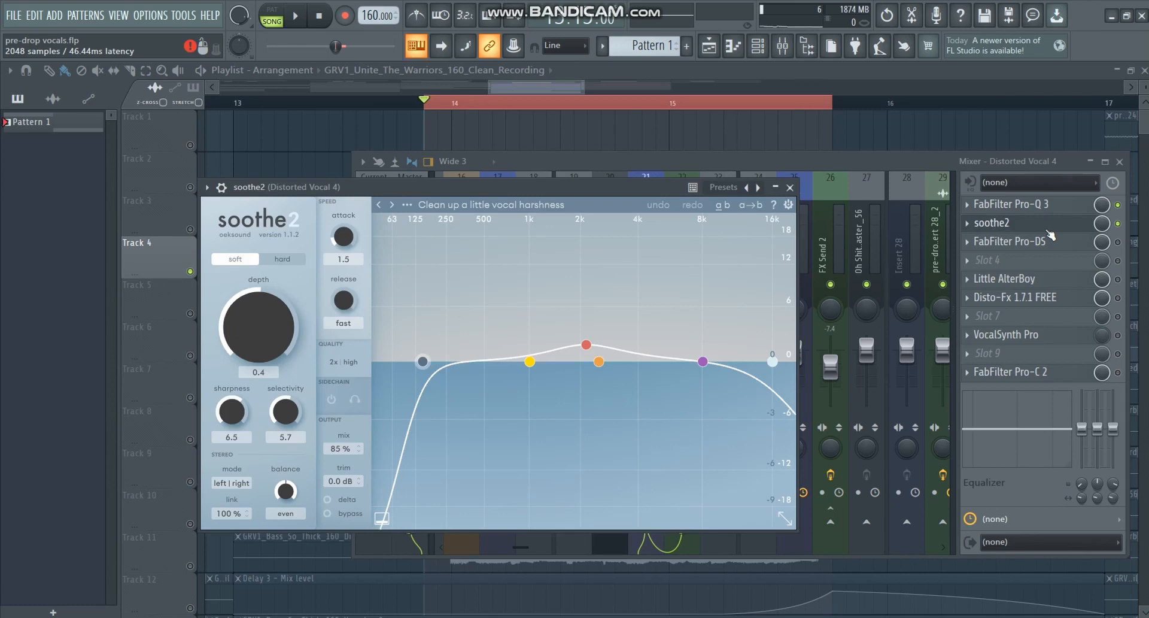
{"action": "mouse_move", "coordinate": [560, 189]}
{"action": "left_mouse_down"}
{"action": "mouse_move", "coordinate": [571, 84]}
{"action": "mouse_move", "coordinate": [560, 73]}
{"action": "mouse_move", "coordinate": [582, 188]}
{"action": "left_mouse_up"}
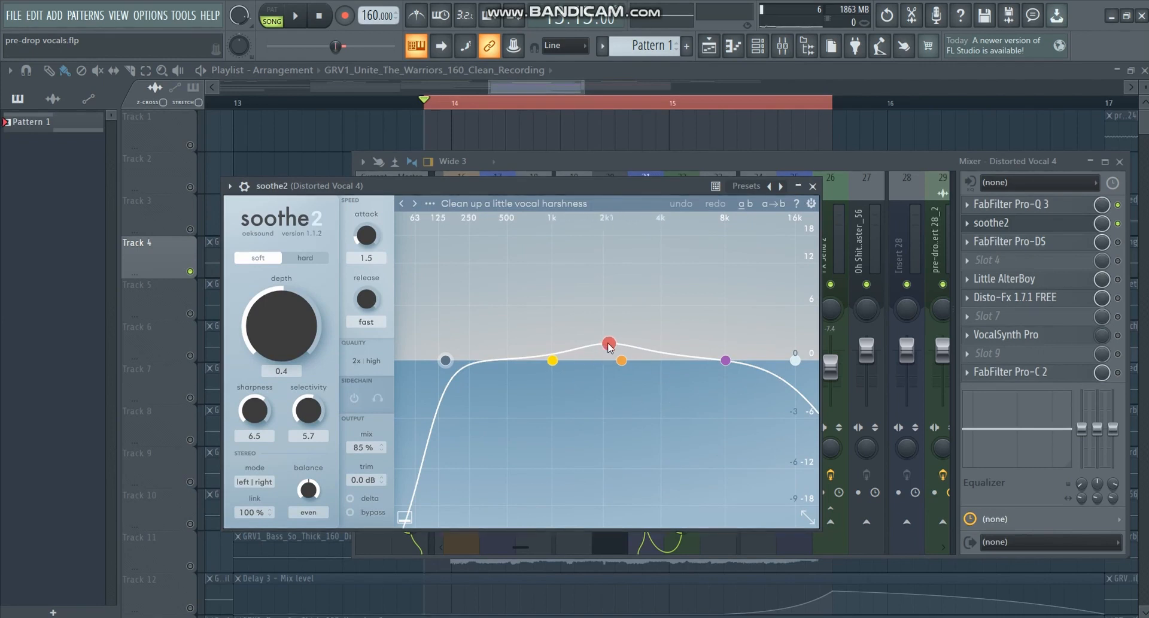
{"action": "left_click_drag", "start_coordinate": [612, 346], "coordinate": [616, 346]}
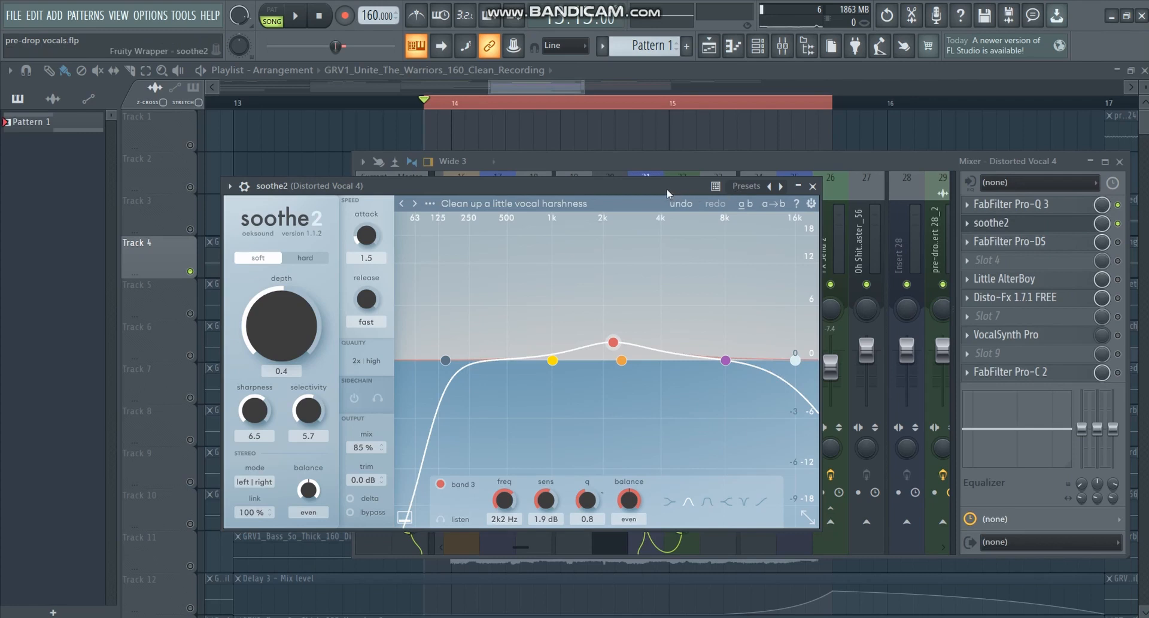
Play the selected vocal section with soothe2 active to watch its reduction, stop playback and close soothe2
{"action": "left_click_drag", "start_coordinate": [667, 191], "coordinate": [666, 193]}
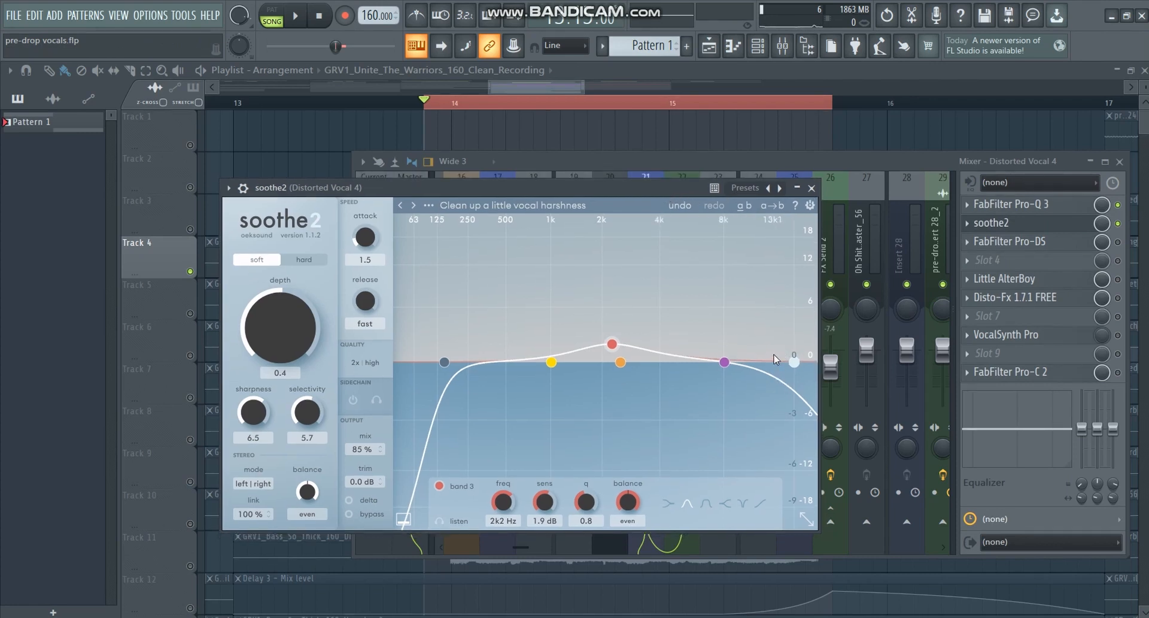
{"action": "left_click_drag", "start_coordinate": [566, 183], "coordinate": [562, 181]}
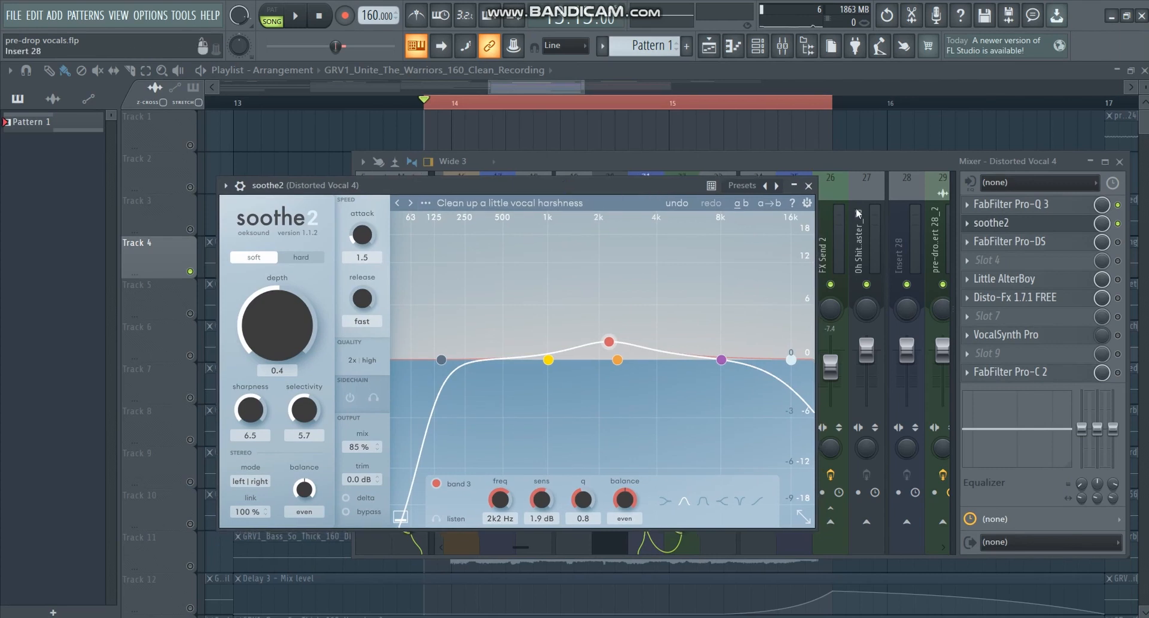
{"action": "left_click_drag", "start_coordinate": [640, 185], "coordinate": [619, 185]}
{"action": "left_click_drag", "start_coordinate": [619, 184], "coordinate": [633, 186]}
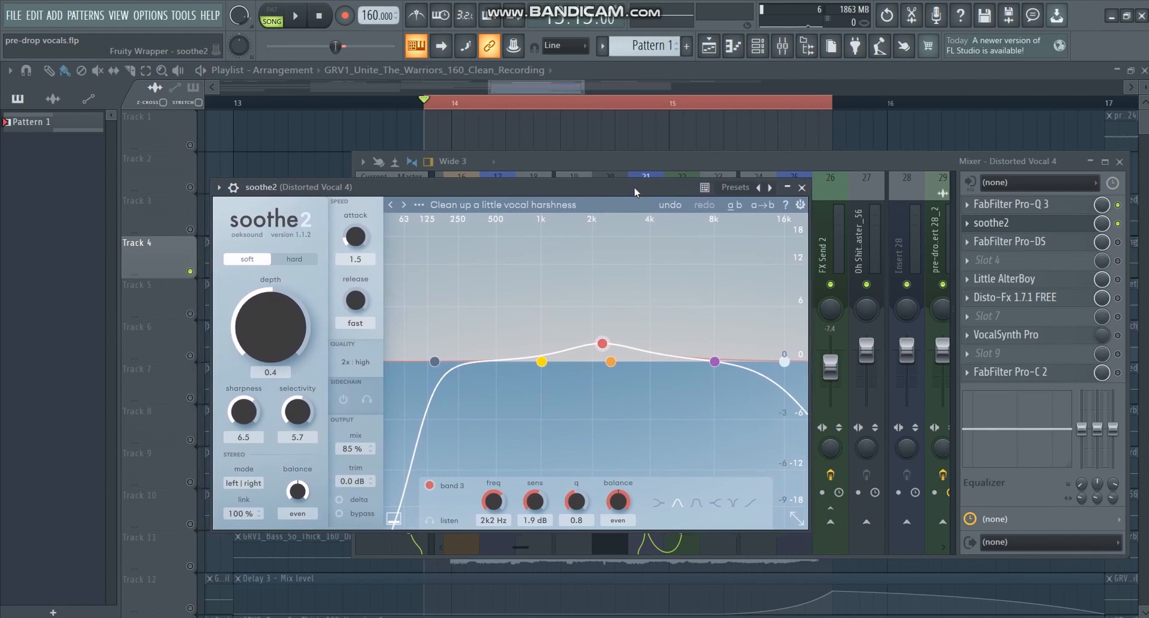
{"action": "key", "text": "space"}
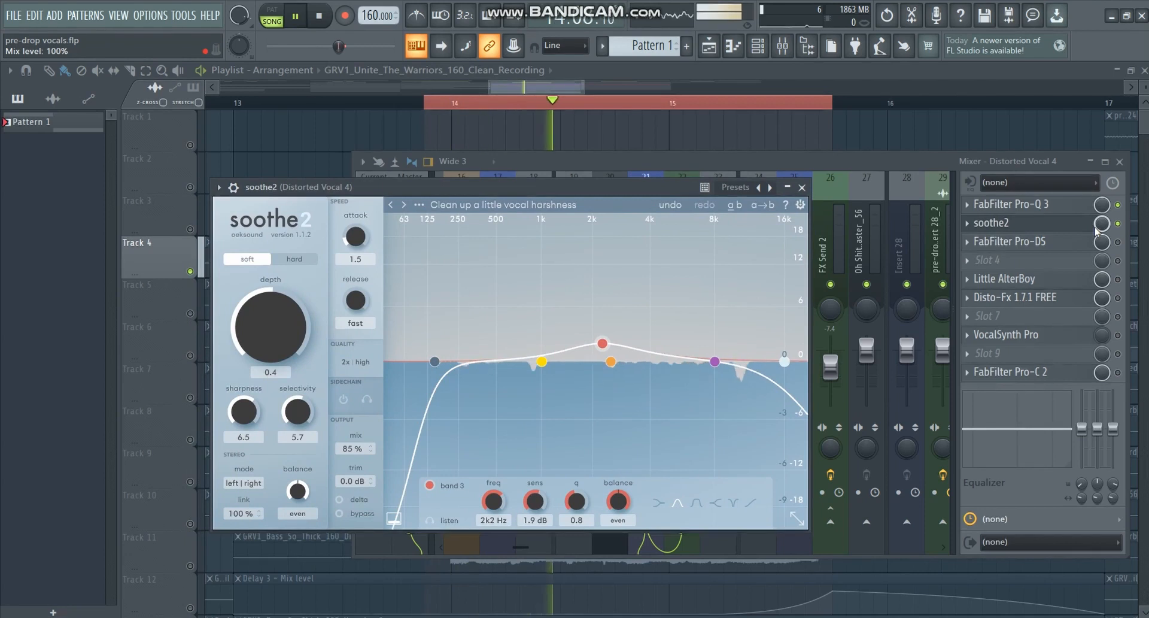
{"action": "key", "text": "space"}
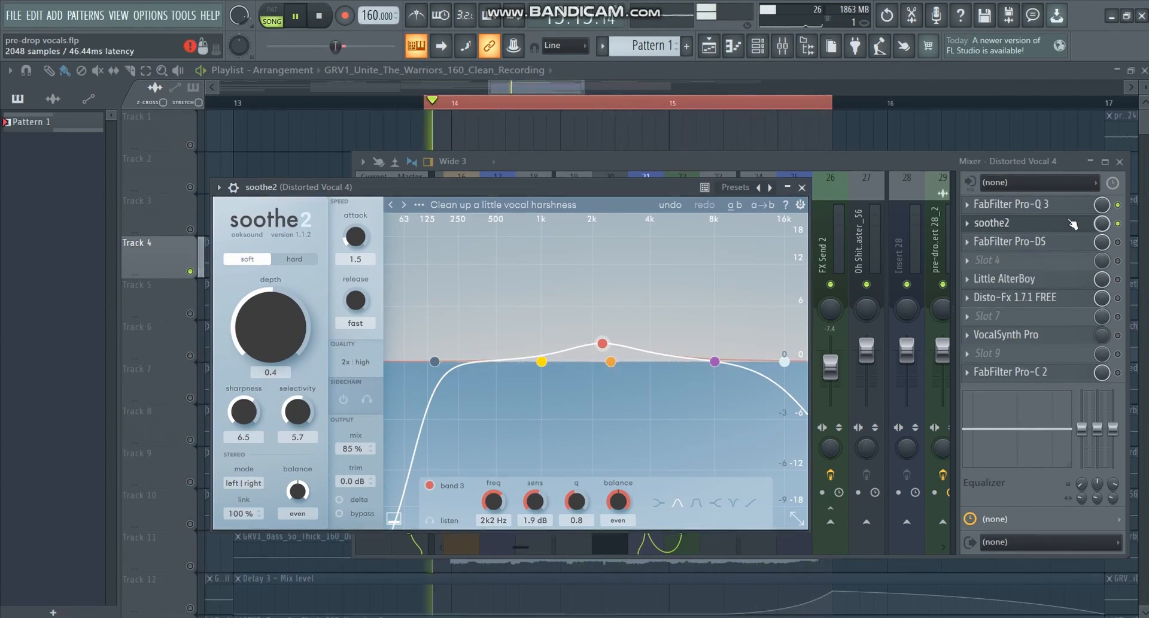
{"action": "key", "text": "Escape"}
Enable FabFilter Pro-DS on the Distorted Vocal 4 insert and open its window to show the de-esser settings
{"action": "left_click", "coordinate": [1119, 243]}
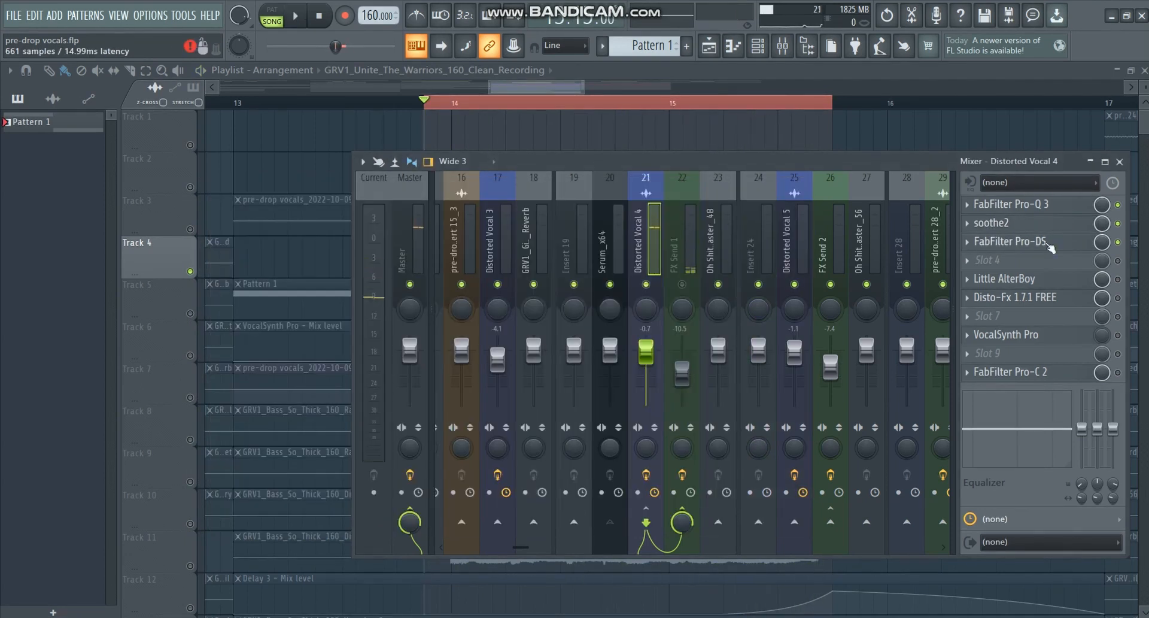
{"action": "left_click", "coordinate": [1048, 243]}
{"action": "left_click_drag", "start_coordinate": [377, 172], "coordinate": [401, 242]}
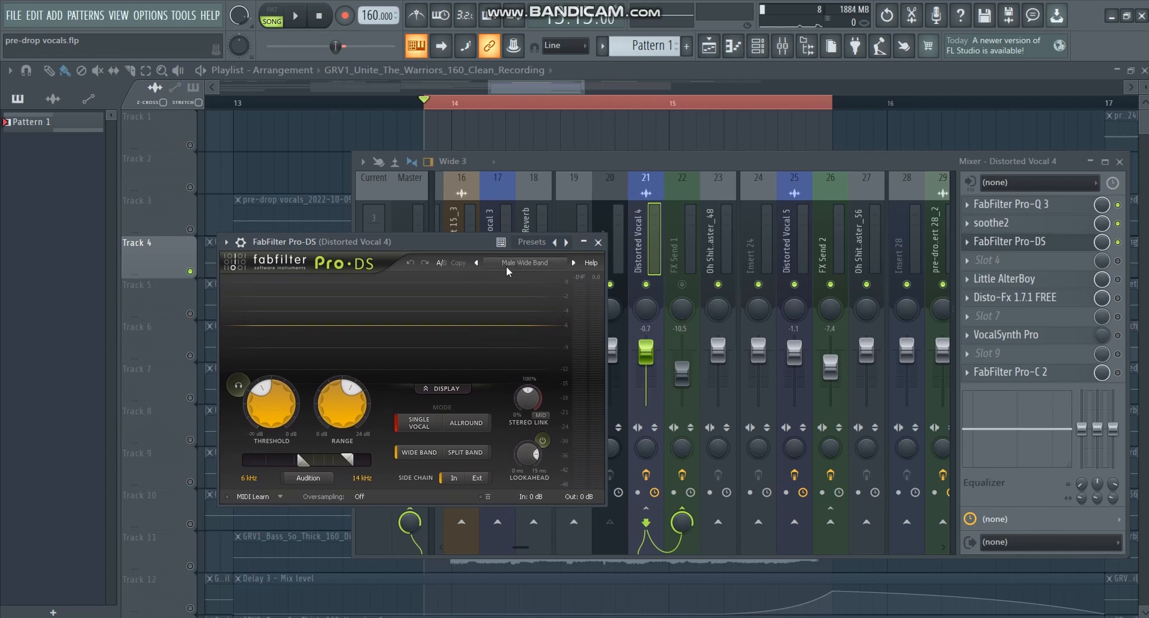
Play the vocal section while switching Pro-DS off and back on to compare the sound, and stop playback
{"action": "key", "text": "space"}
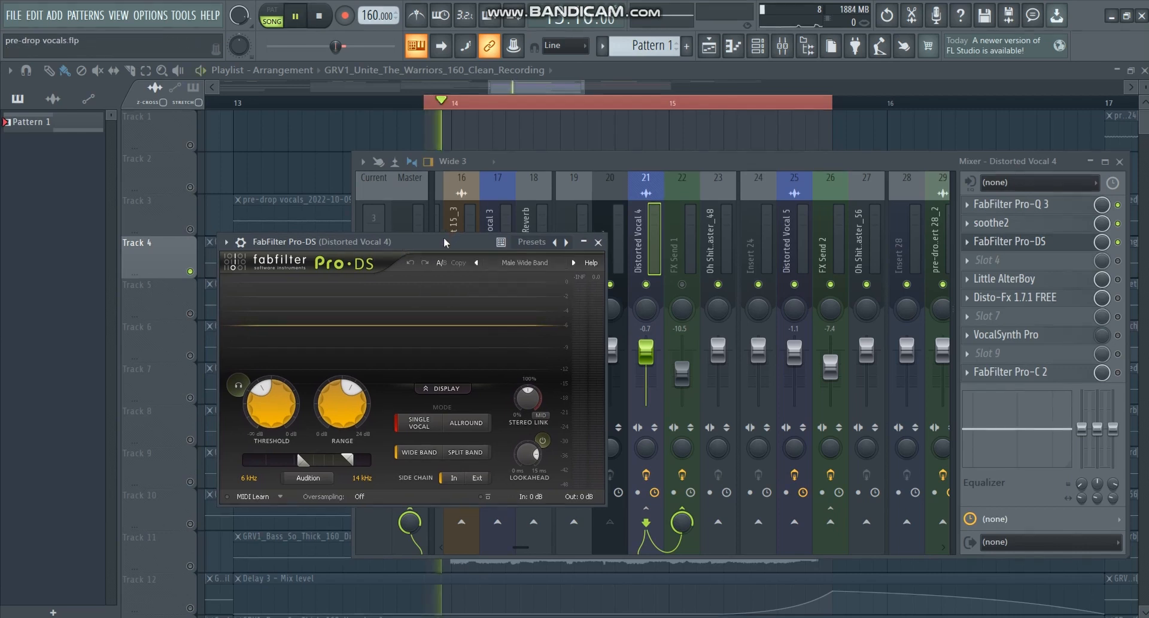
{"action": "left_click", "coordinate": [1124, 244]}
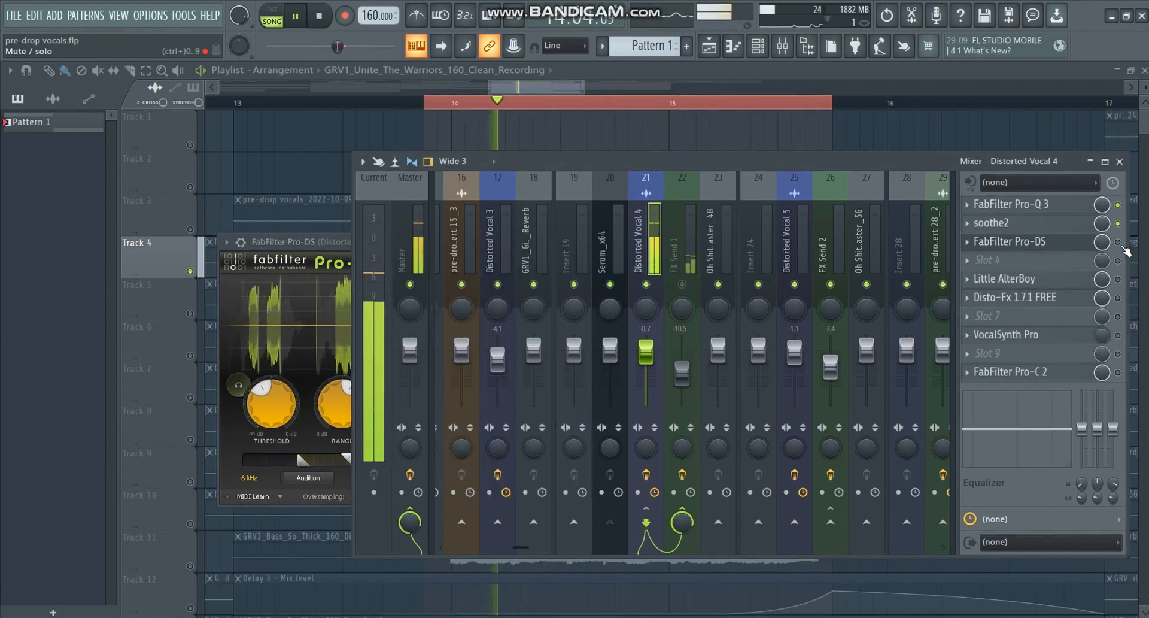
{"action": "left_click", "coordinate": [1123, 245]}
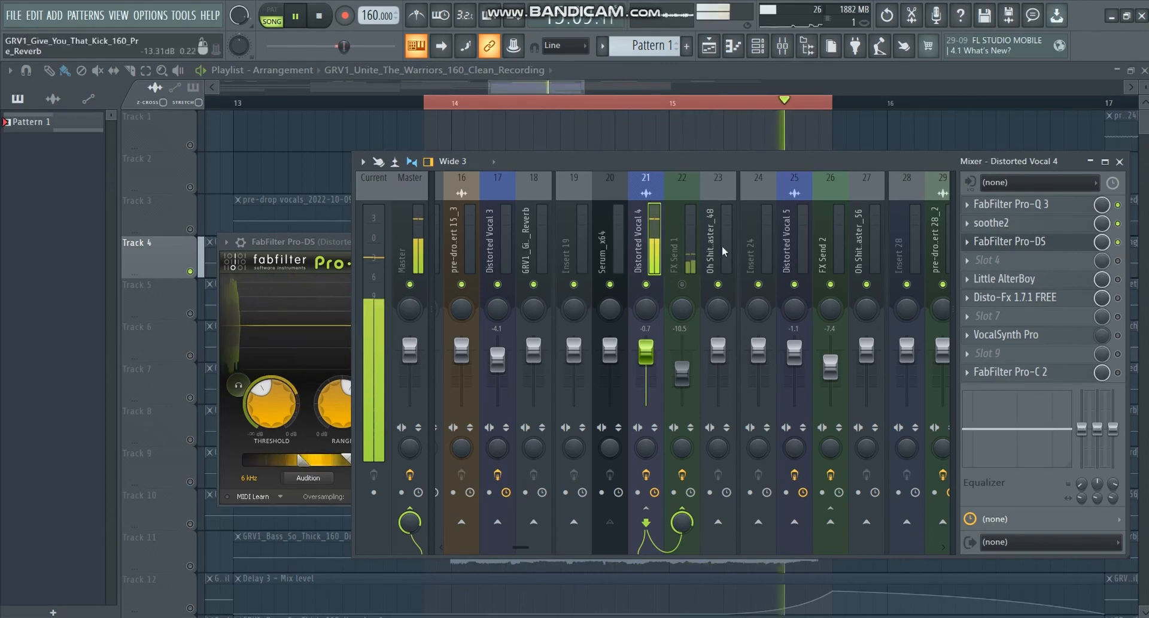
{"action": "key", "text": "space"}
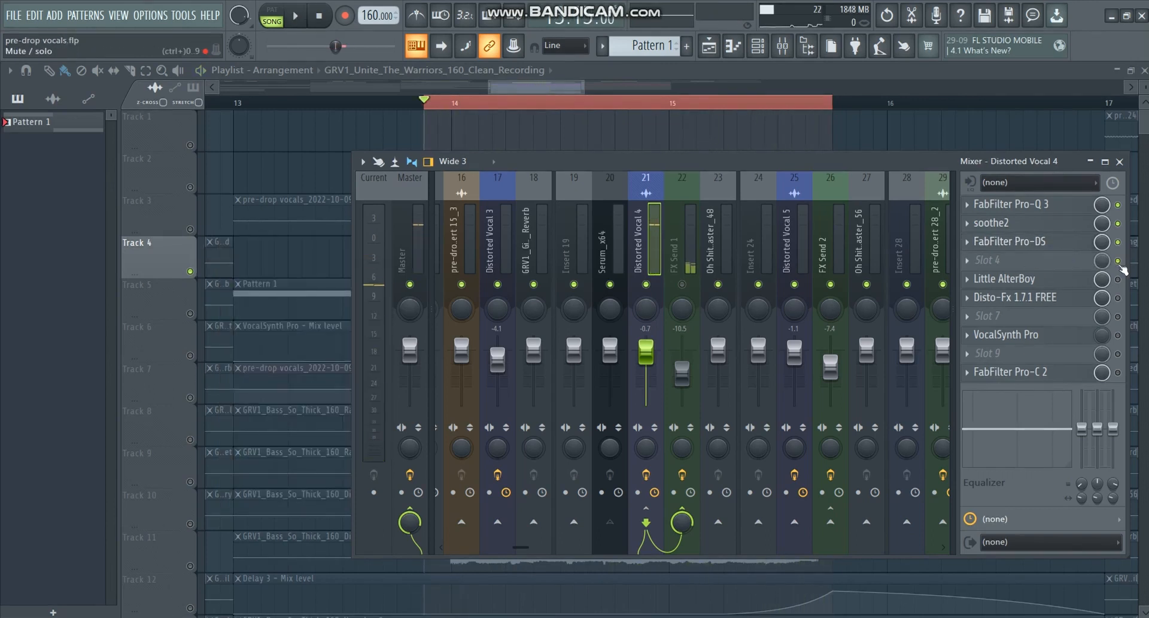
Enable Little AlterBoy on the Distorted Vocal 4 insert, examine its pitch, formant and mode settings, and close its window
{"action": "left_click", "coordinate": [1017, 279]}
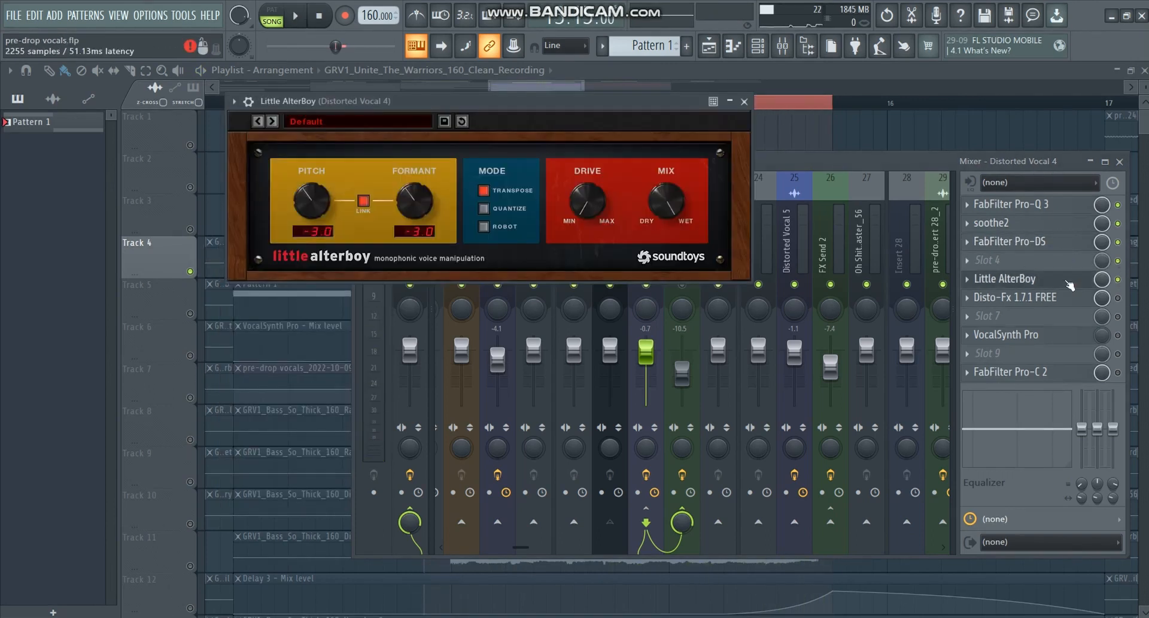
{"action": "left_click_drag", "start_coordinate": [460, 186], "coordinate": [471, 251]}
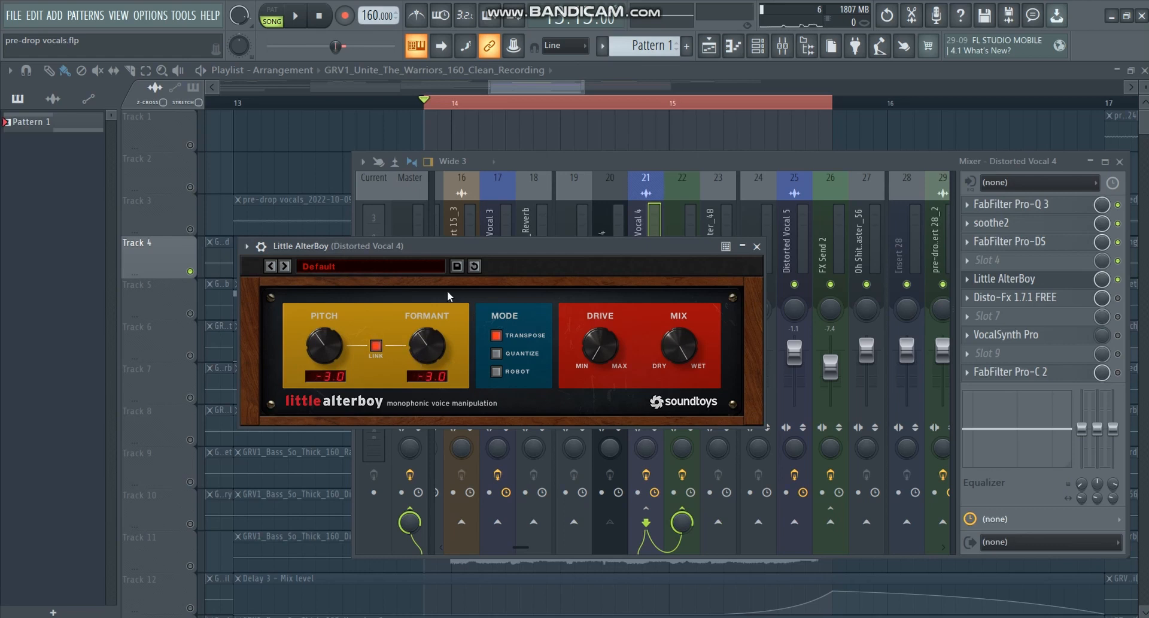
{"action": "left_click_drag", "start_coordinate": [455, 249], "coordinate": [464, 265]}
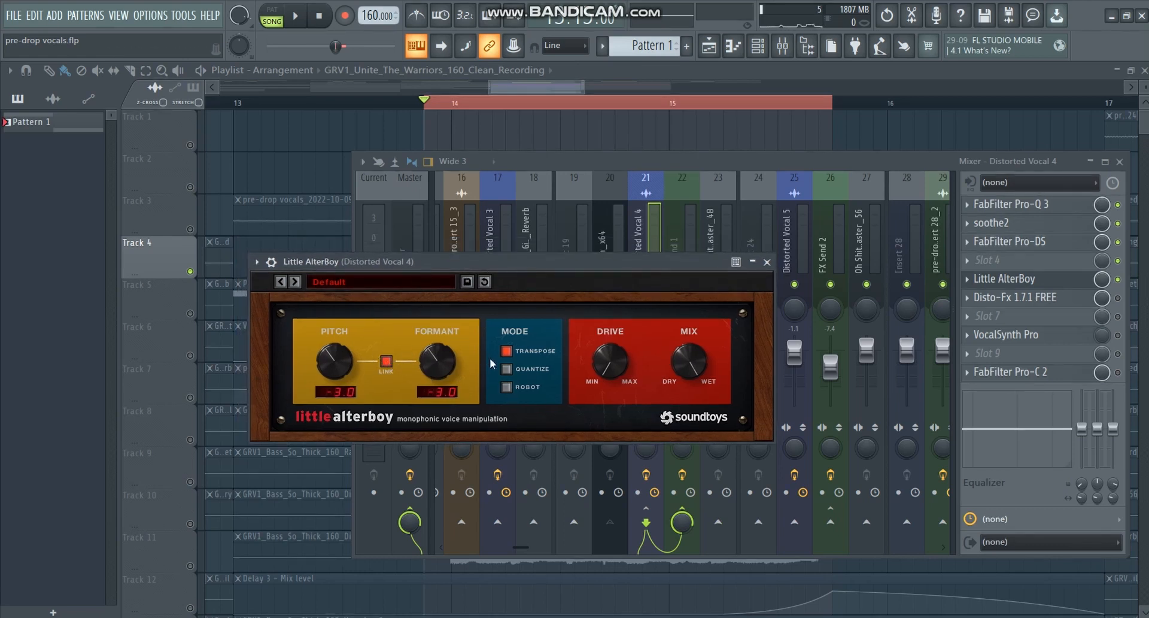
{"action": "left_click_drag", "start_coordinate": [512, 266], "coordinate": [518, 268]}
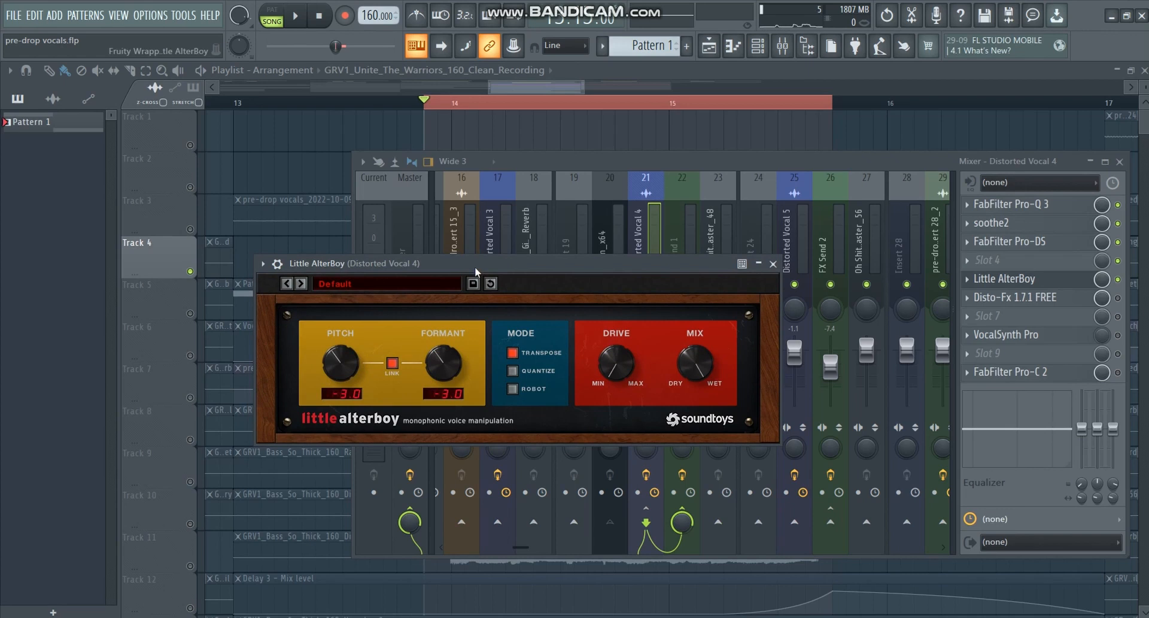
{"action": "left_click", "coordinate": [1031, 280]}
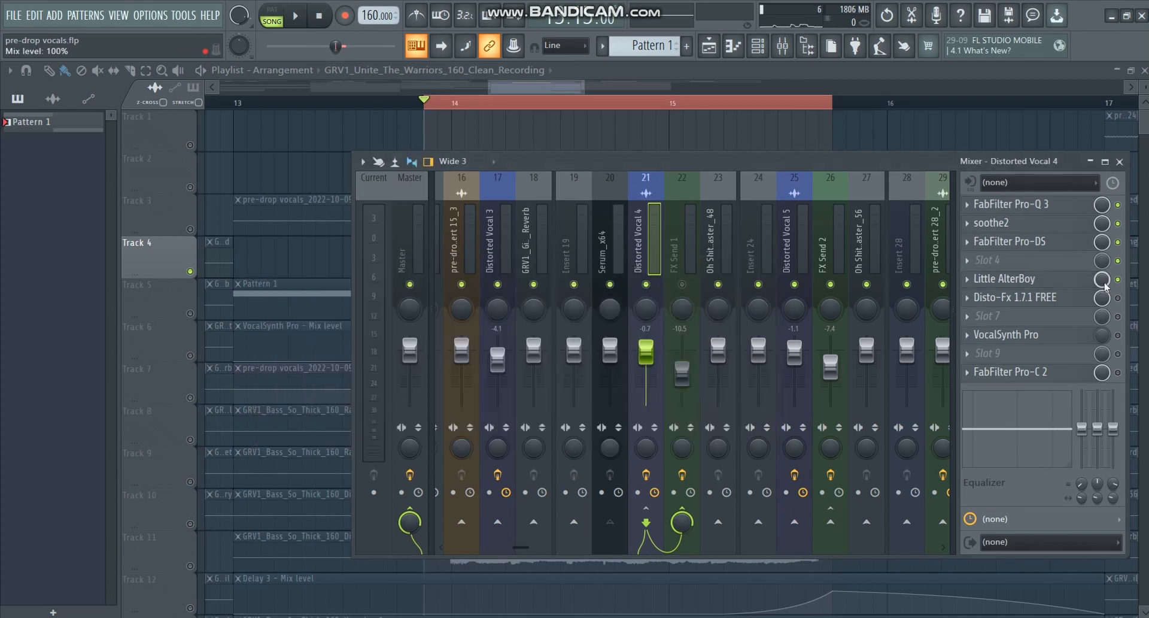
Close the mixer, check the audio clip settings of the Part_2 vocal clip on Track 4, and reopen the mixer
{"action": "left_click", "coordinate": [1120, 163]}
{"action": "double_click", "coordinate": [572, 243]}
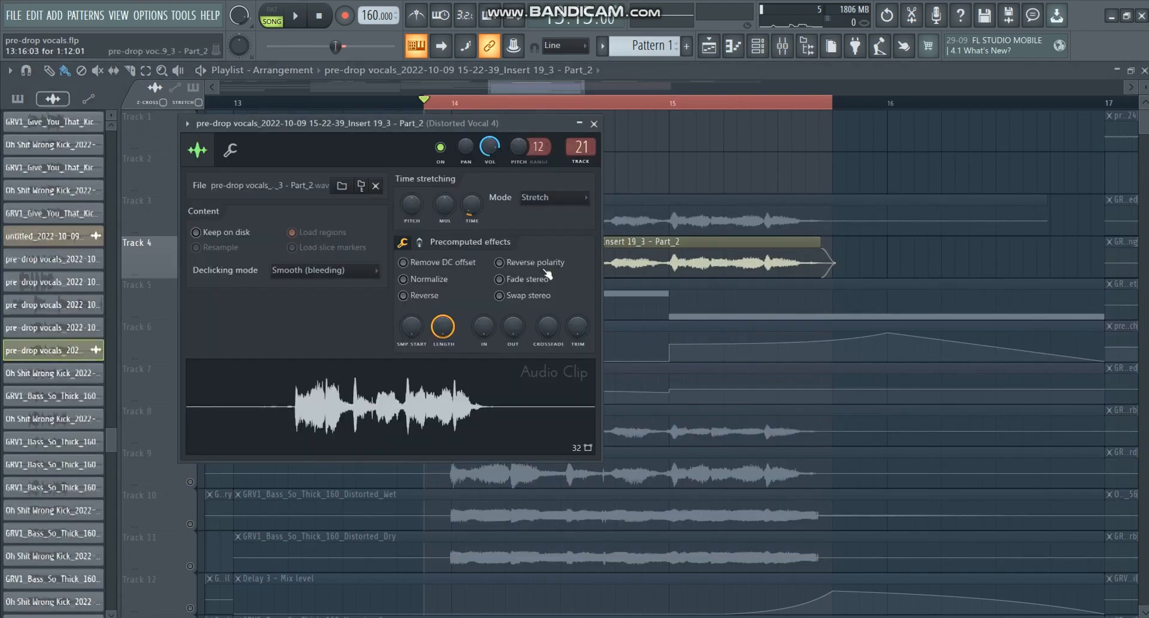
{"action": "left_click_drag", "start_coordinate": [204, 134], "coordinate": [263, 172]}
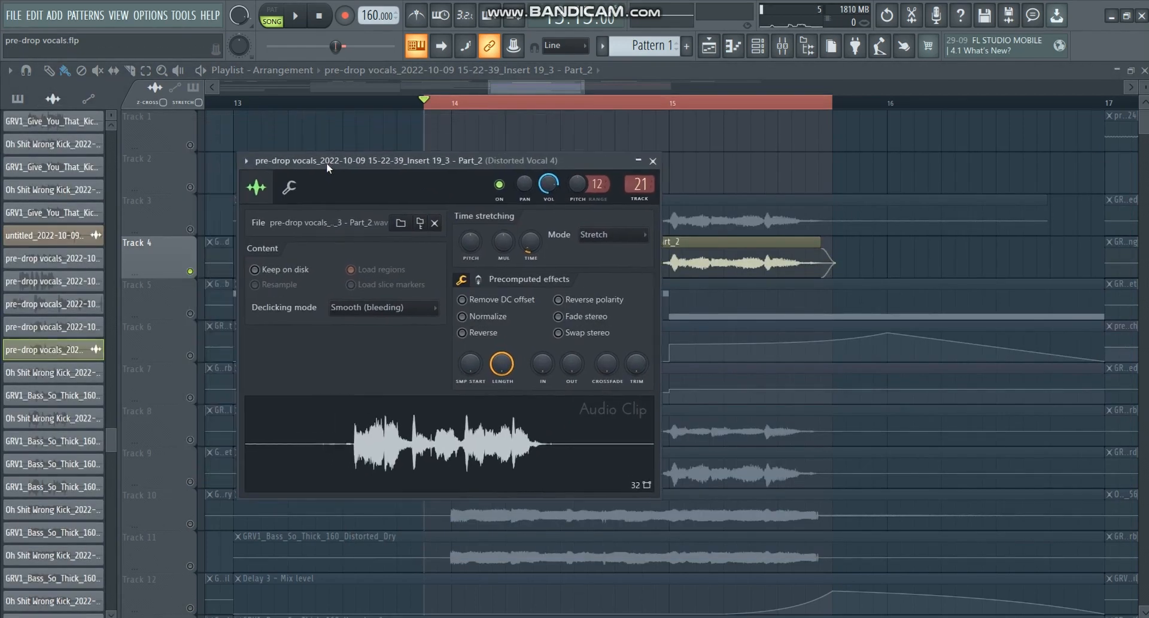
{"action": "left_click", "coordinate": [652, 161]}
{"action": "left_click", "coordinate": [782, 45]}
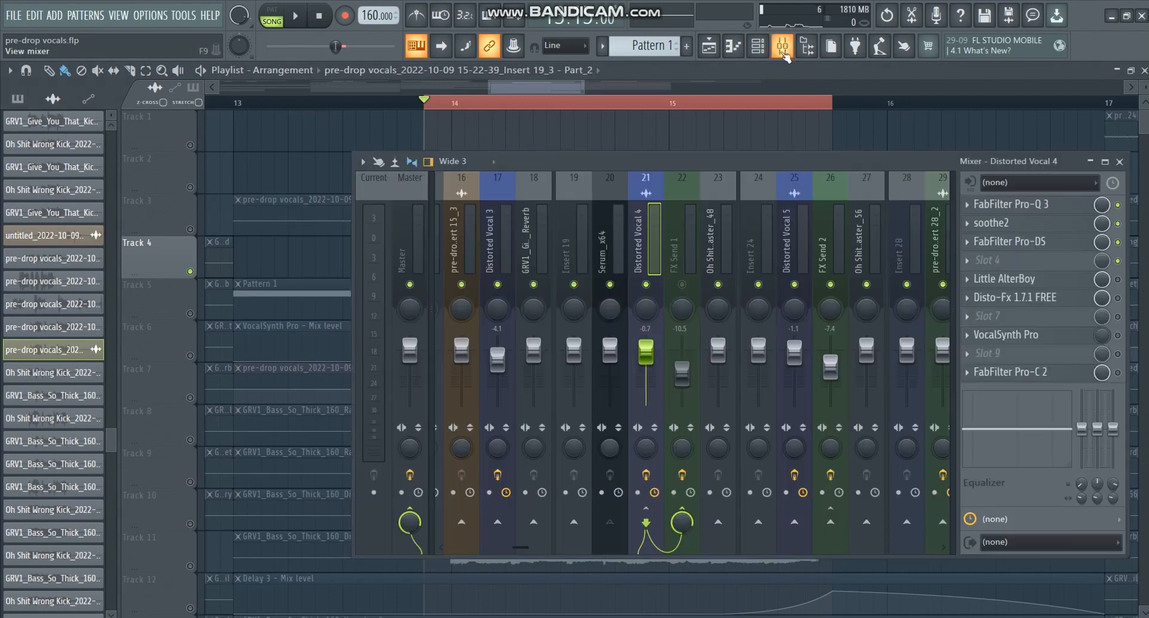
Play the selected vocal section with Little AlterBoy enabled in the chain, and stop playback
{"action": "key", "text": "space"}
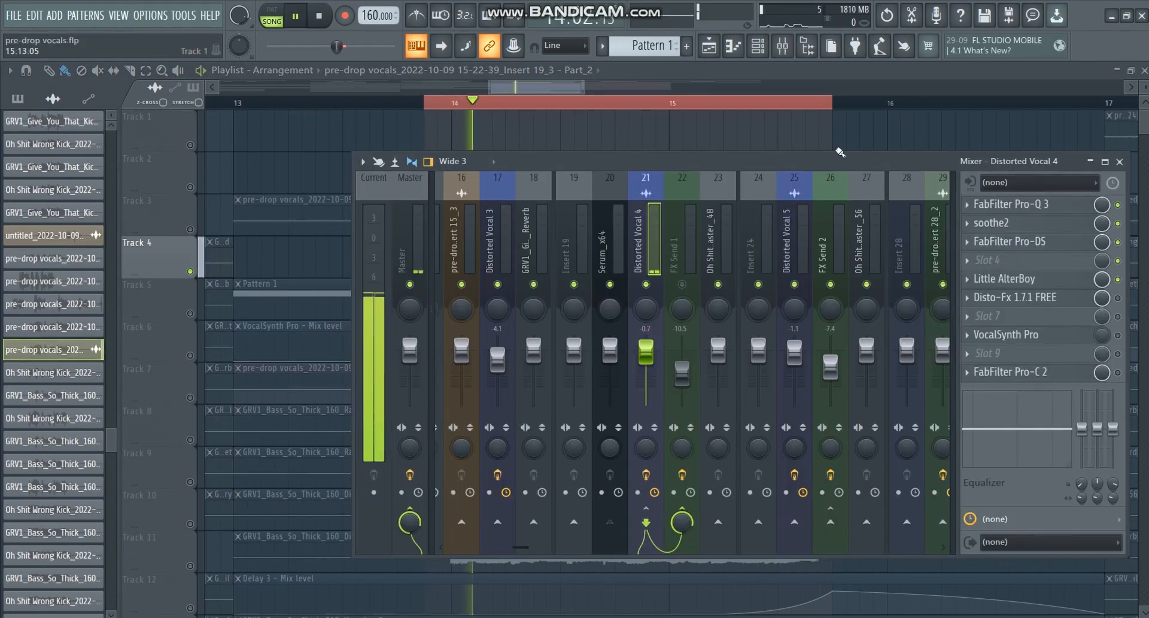
{"action": "left_click_drag", "start_coordinate": [834, 161], "coordinate": [754, 189]}
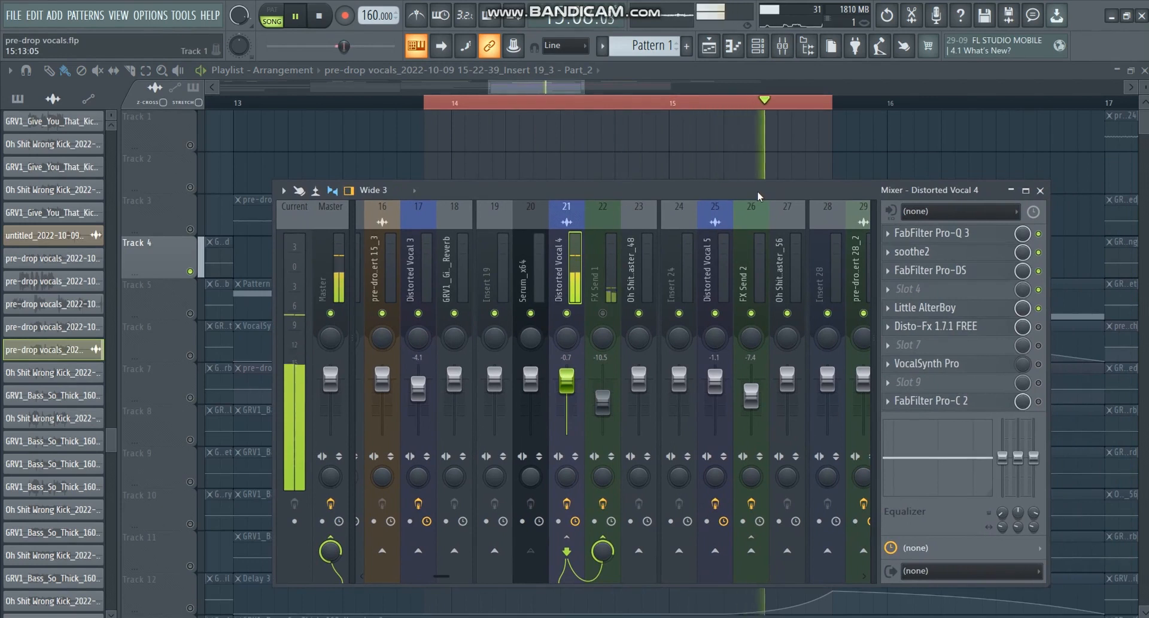
{"action": "key", "text": "space"}
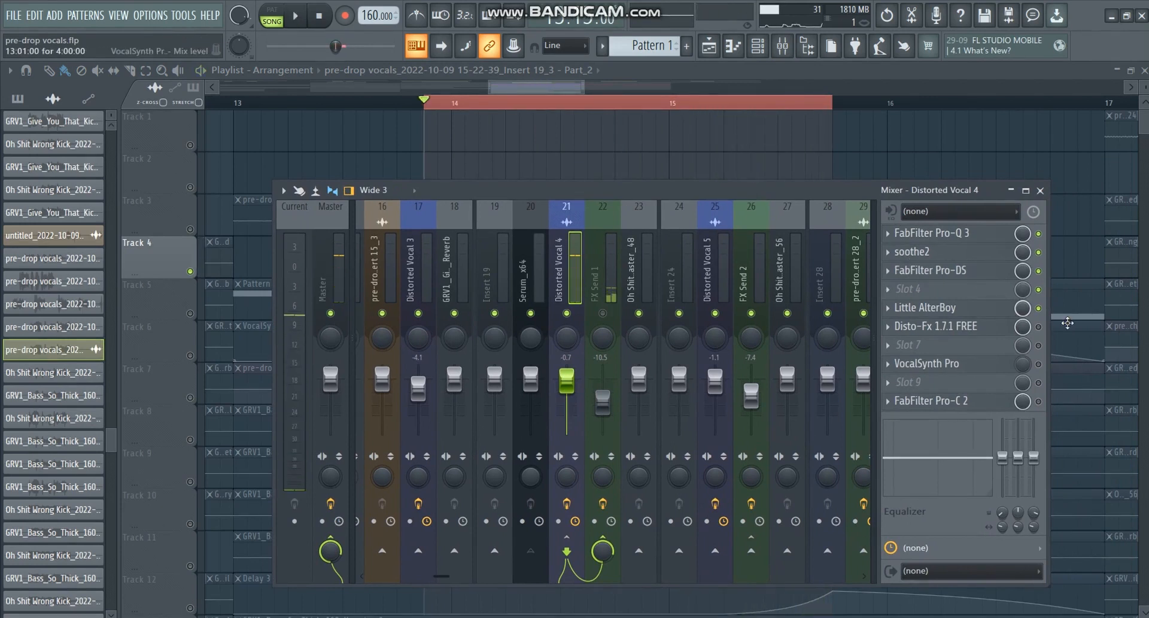
Open Disto-Fx 1.7.1 FREE to show its settings, enable it in the effects chain and play the vocal section through it
{"action": "left_click", "coordinate": [988, 333]}
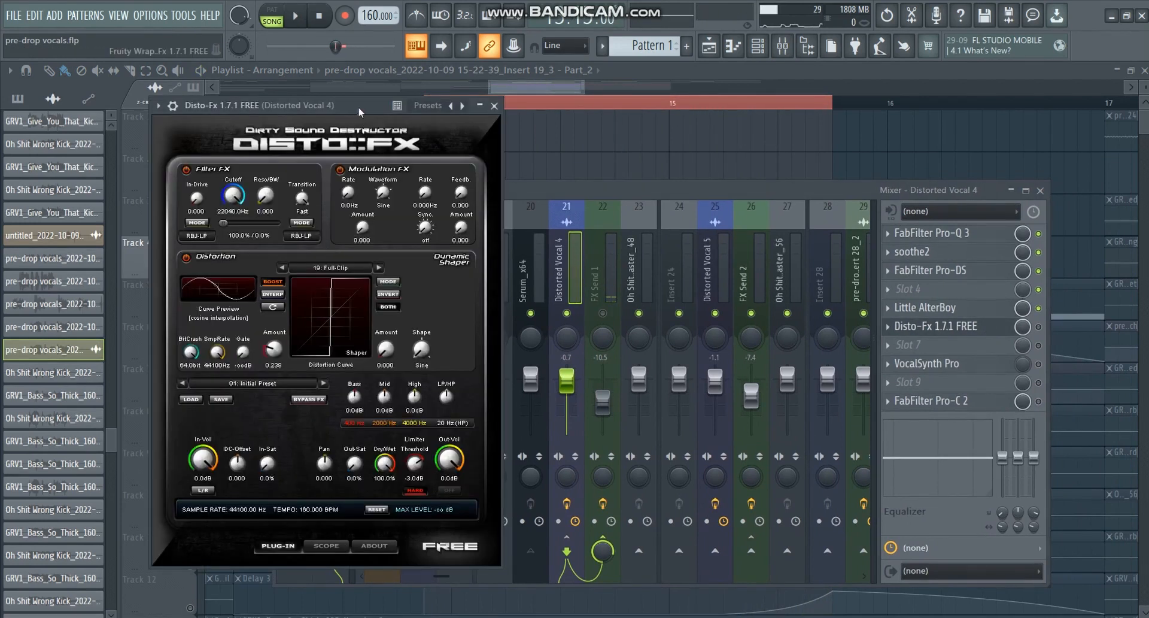
{"action": "left_click_drag", "start_coordinate": [358, 106], "coordinate": [457, 122]}
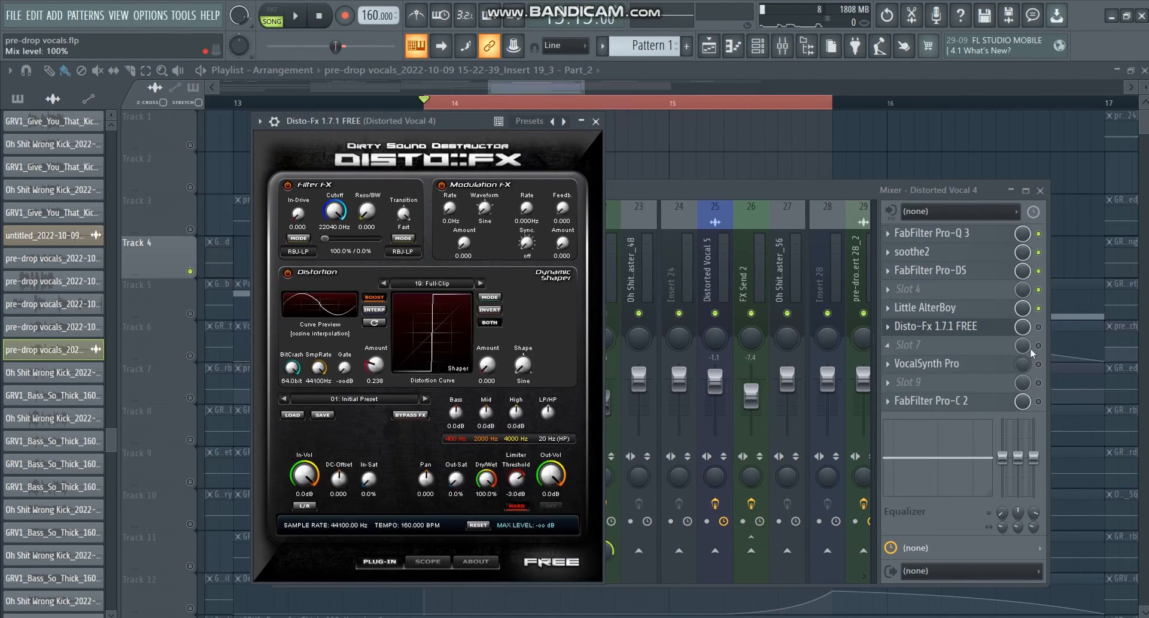
{"action": "left_click", "coordinate": [1038, 327]}
{"action": "key", "text": "space"}
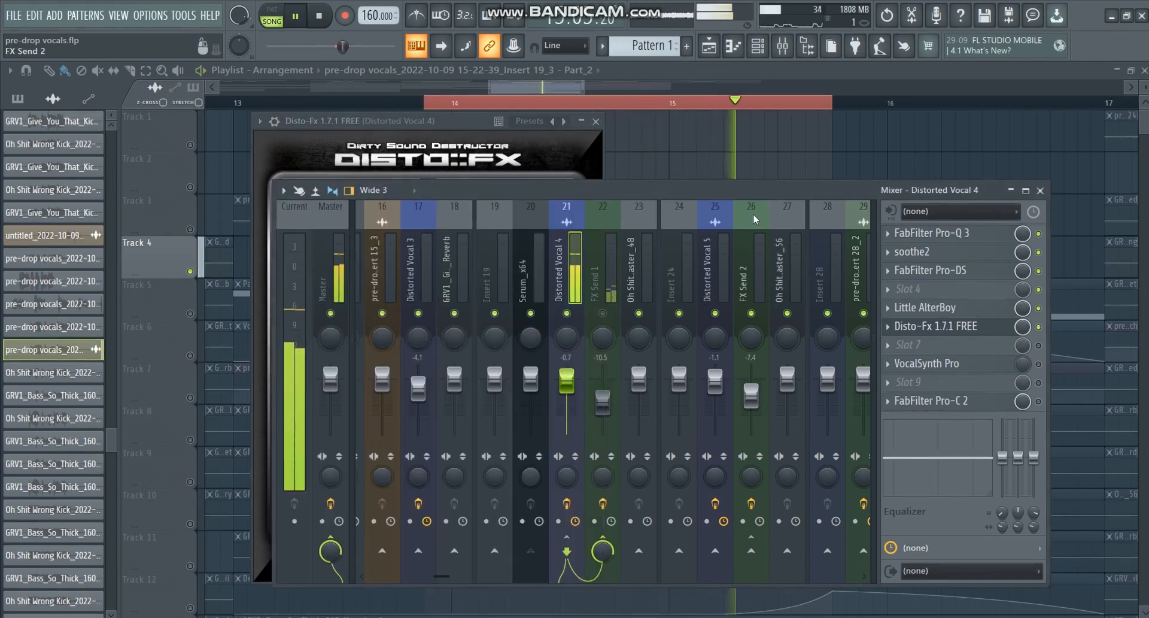
Stop playback and close the Disto-Fx 1.7.1 FREE window and the mixer to show the playlist
{"action": "key", "text": "space"}
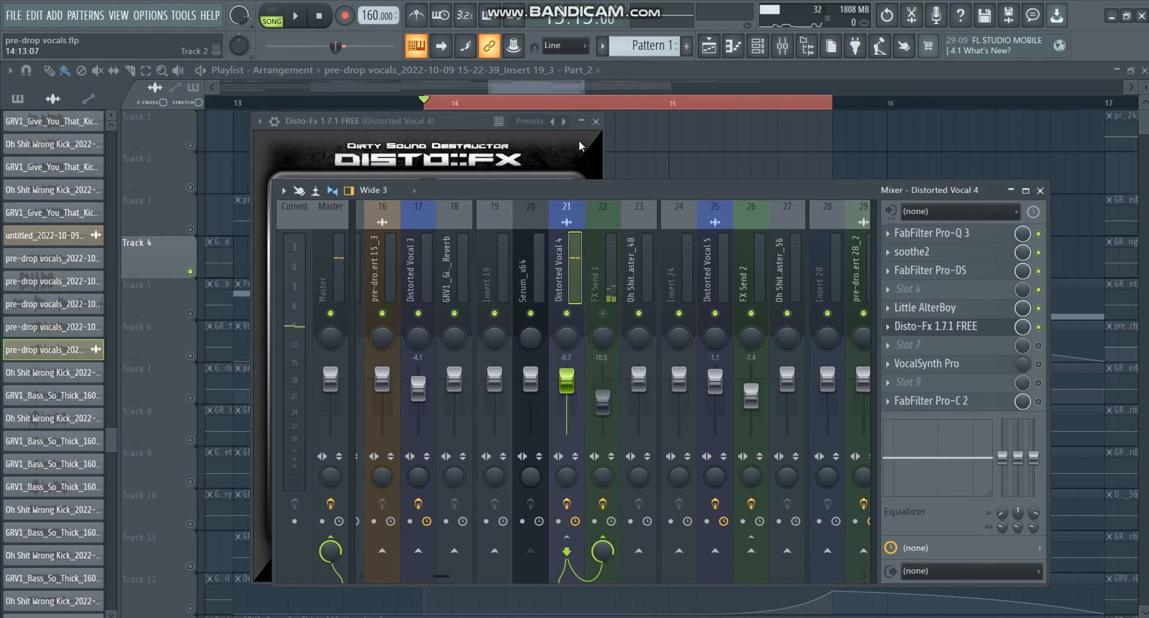
{"action": "left_click_drag", "start_coordinate": [439, 123], "coordinate": [411, 133]}
{"action": "left_click", "coordinate": [974, 328]}
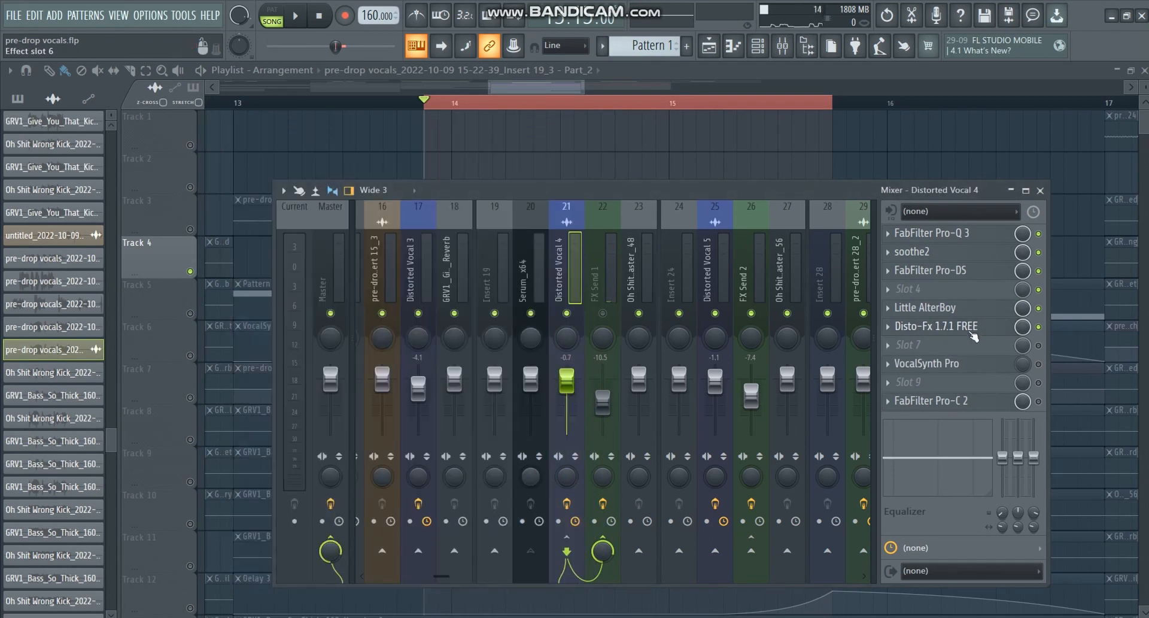
{"action": "left_click", "coordinate": [1040, 191]}
Unmute the channel pitch automation on Track 7, play the vocal section with it active, and stop playback
{"action": "mouse_move", "coordinate": [561, 87]}
{"action": "left_mouse_down"}
{"action": "mouse_move", "coordinate": [581, 89]}
{"action": "mouse_move", "coordinate": [558, 91]}
{"action": "left_mouse_up"}
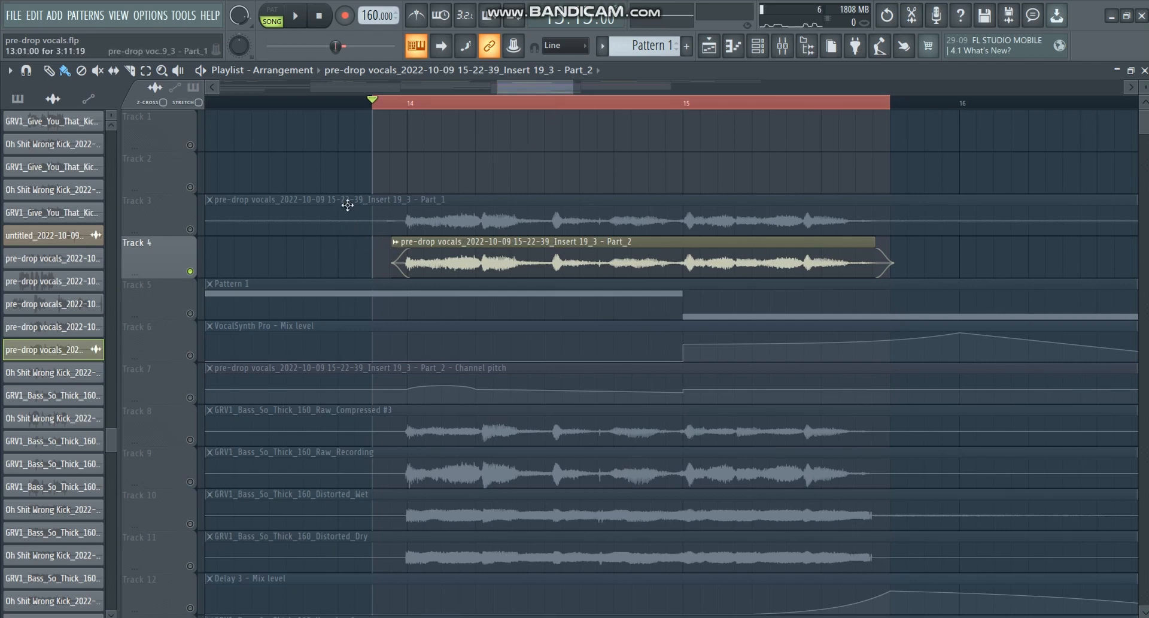
{"action": "left_click", "coordinate": [190, 397]}
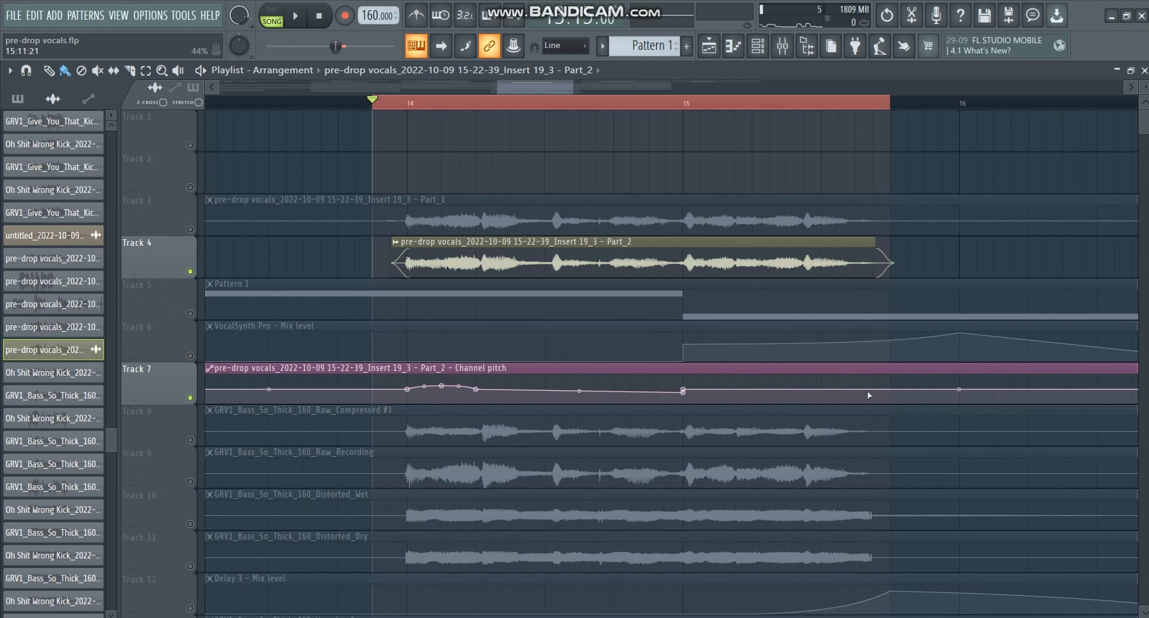
{"action": "left_click_drag", "start_coordinate": [560, 88], "coordinate": [564, 88]}
{"action": "key", "text": "space"}
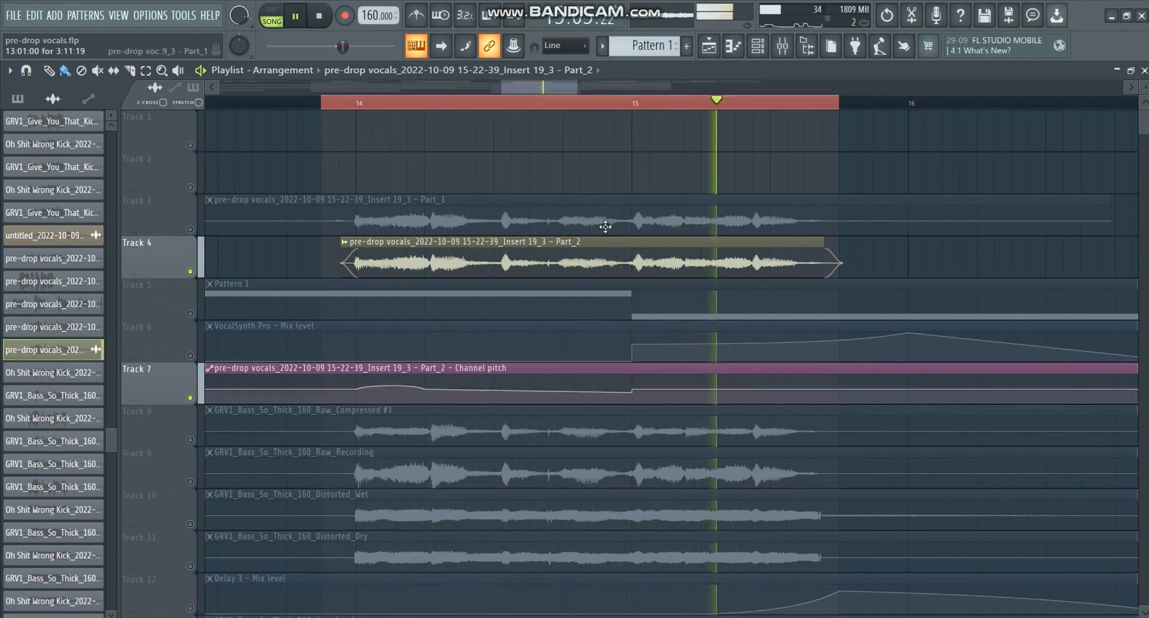
{"action": "key", "text": "space"}
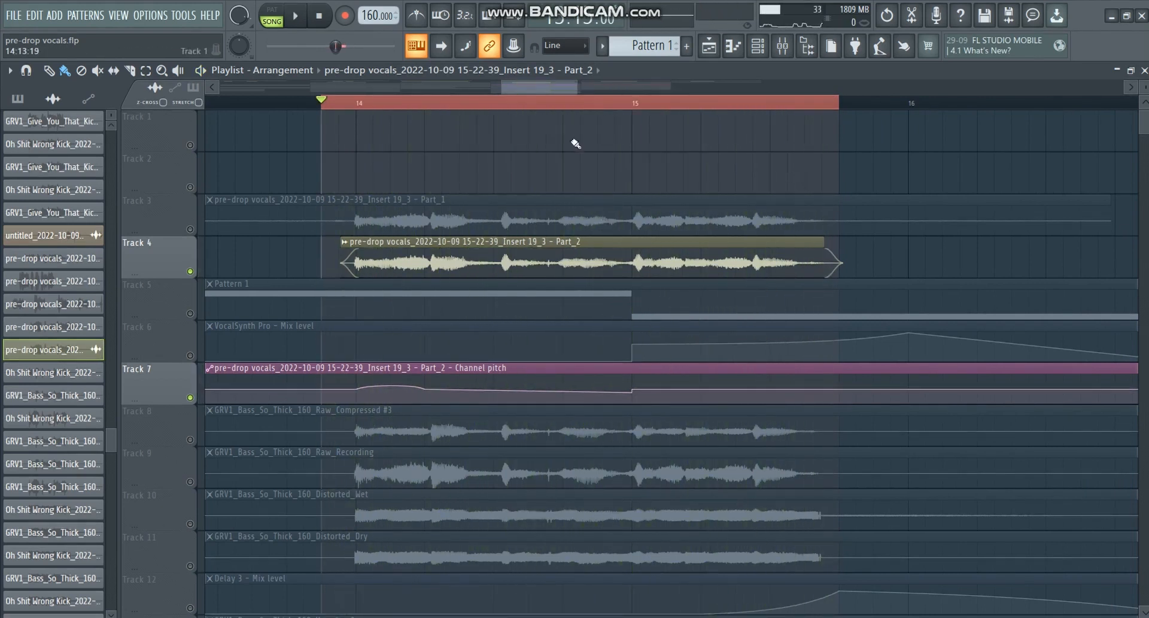
Extend the end of the playlist time selection to bar 16
{"action": "left_click_drag", "start_coordinate": [839, 105], "coordinate": [908, 108]}
{"action": "right_click", "coordinate": [863, 142]}
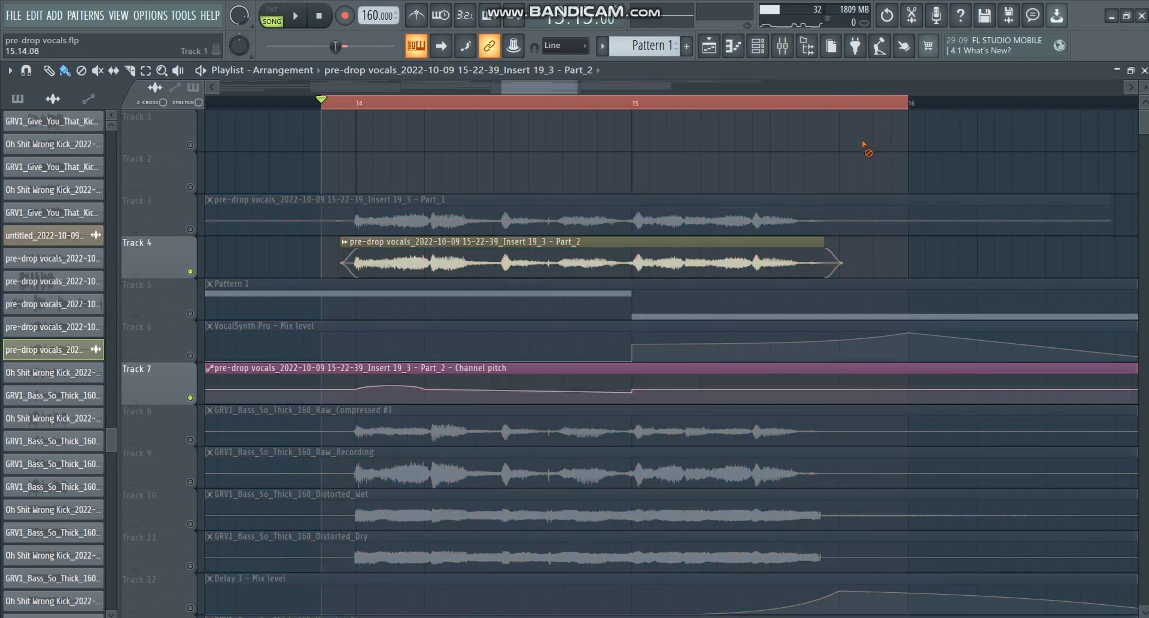
{"action": "left_click_drag", "start_coordinate": [558, 85], "coordinate": [555, 88]}
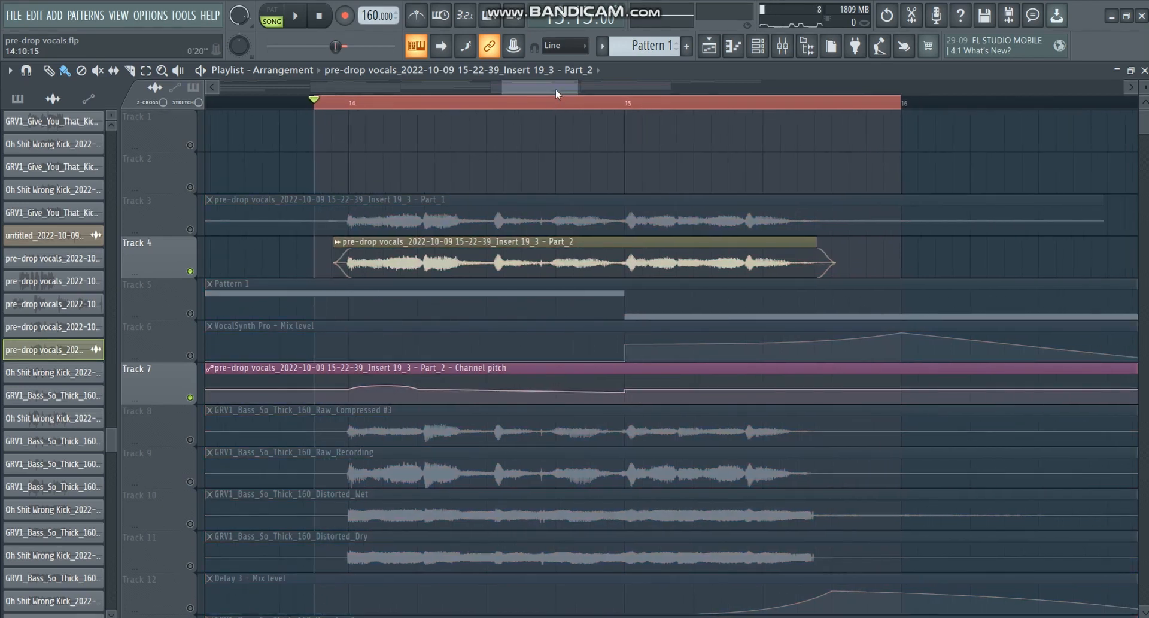
Reopen the mixer, examine Little AlterBoy's pitch and formant settings on Distorted Vocal 4, and close both windows
{"action": "left_click", "coordinate": [783, 45]}
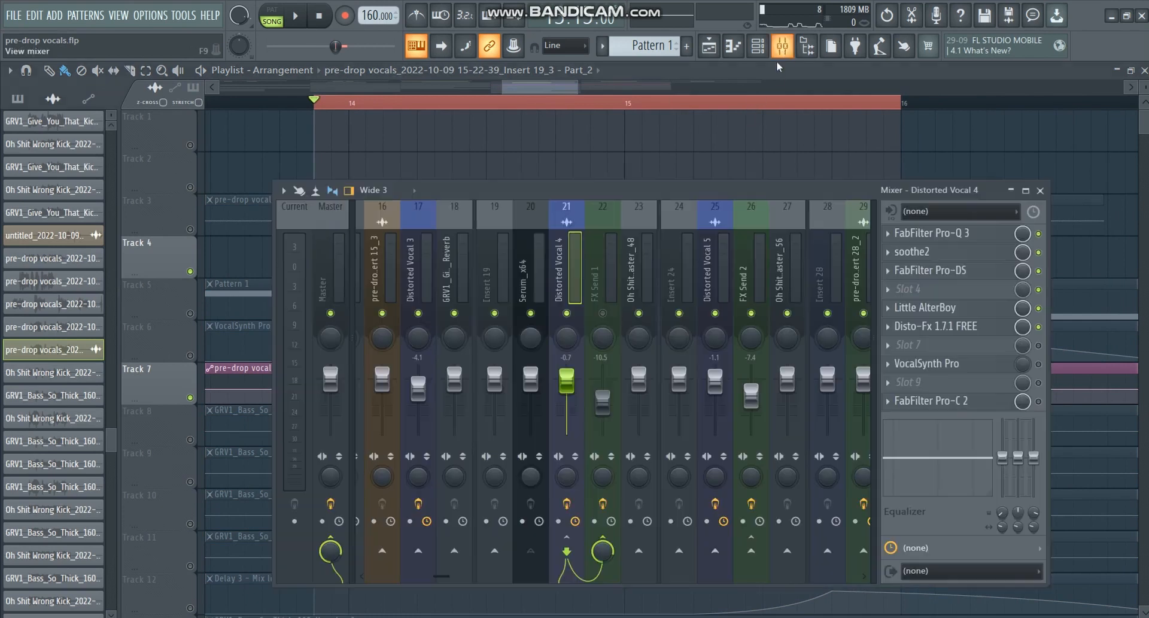
{"action": "left_click", "coordinate": [946, 309]}
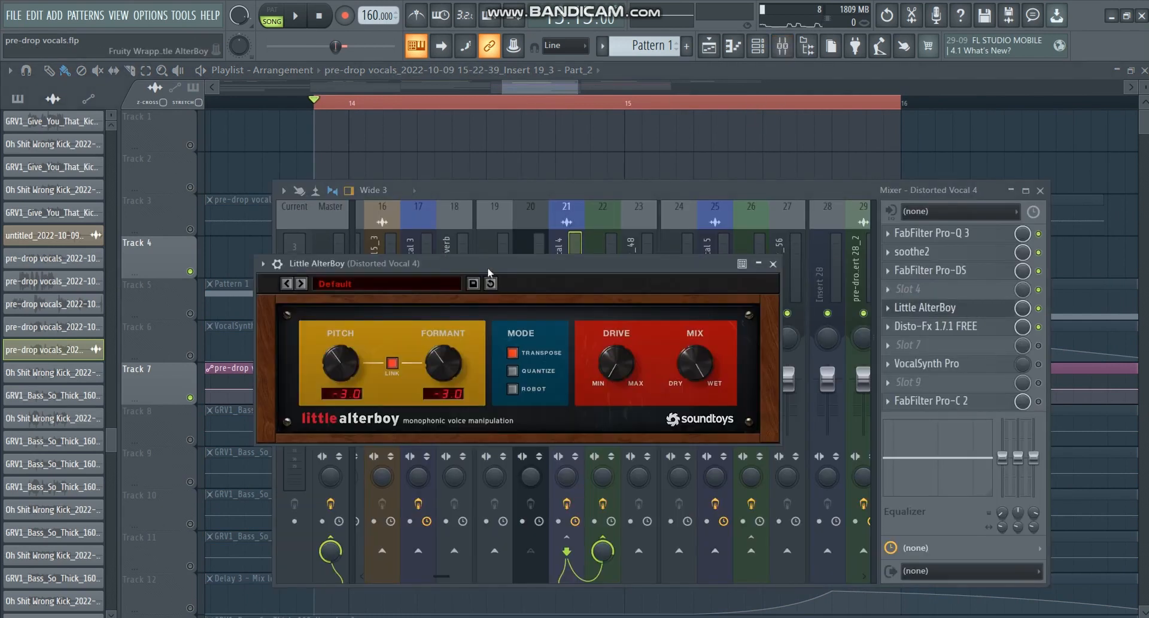
{"action": "left_click_drag", "start_coordinate": [487, 266], "coordinate": [434, 288]}
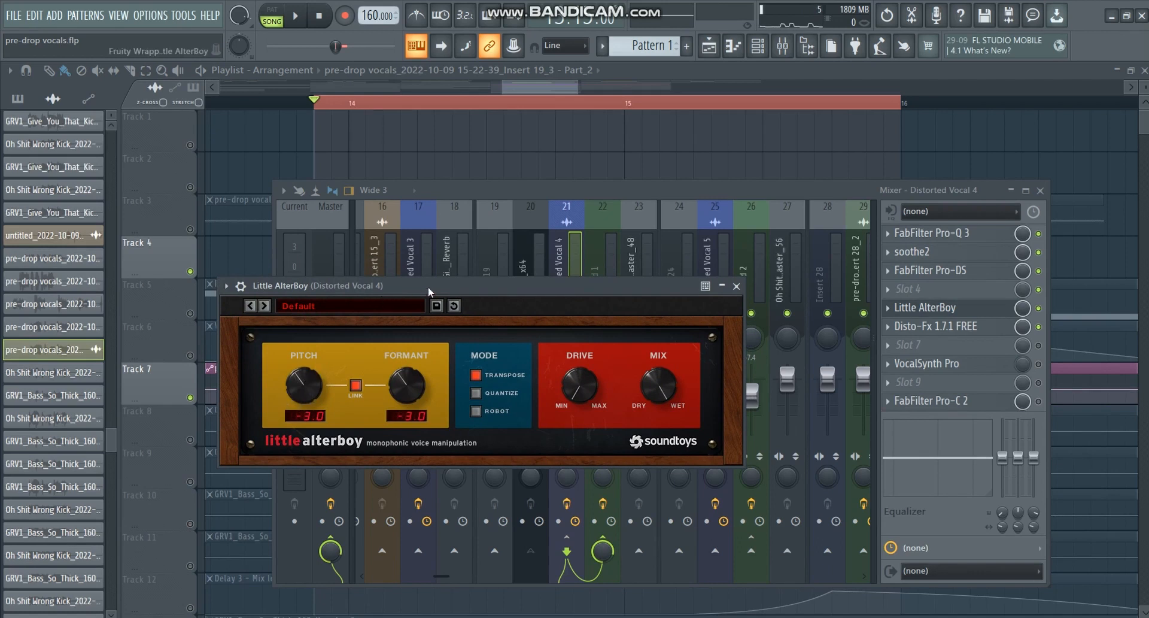
{"action": "left_click_drag", "start_coordinate": [428, 286], "coordinate": [412, 291]}
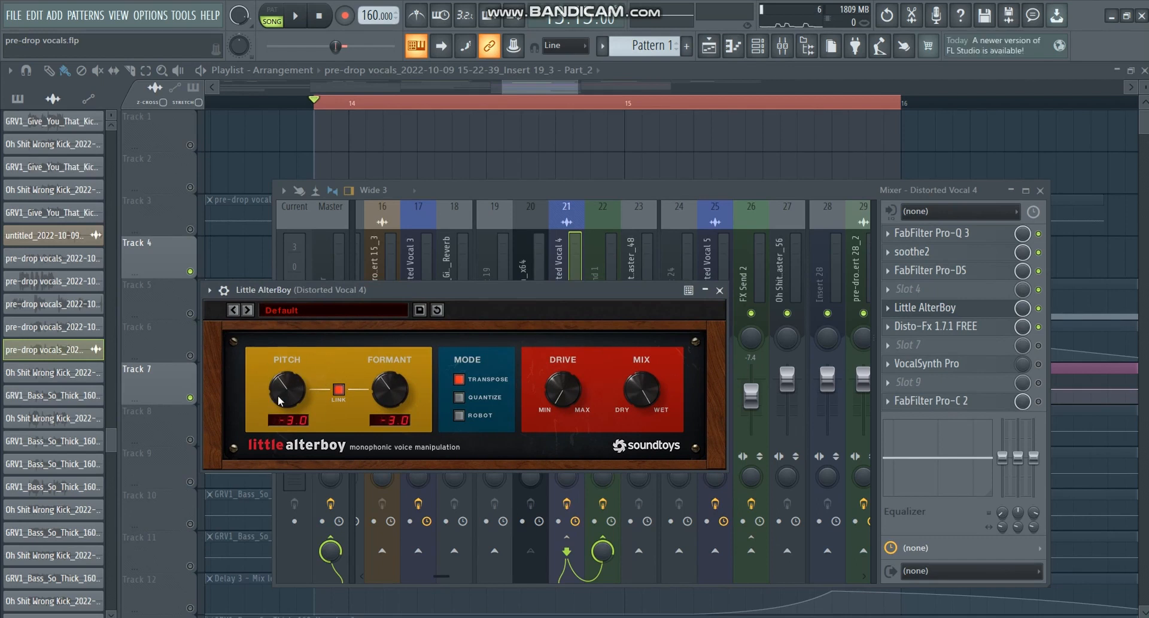
{"action": "left_click", "coordinate": [934, 307]}
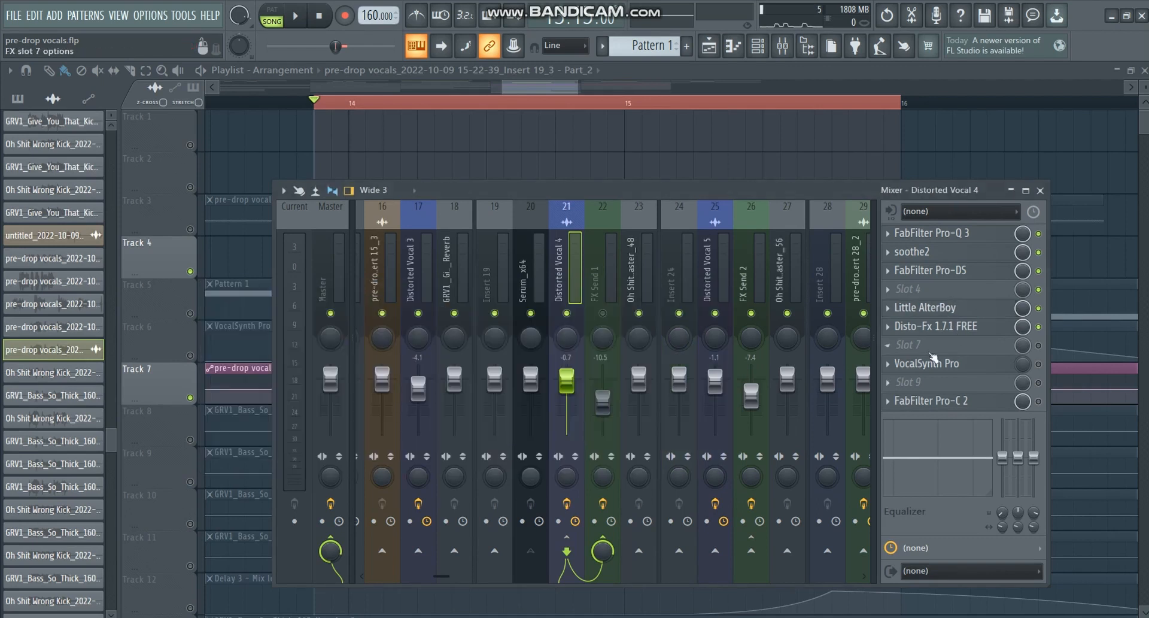
{"action": "left_click", "coordinate": [1039, 190]}
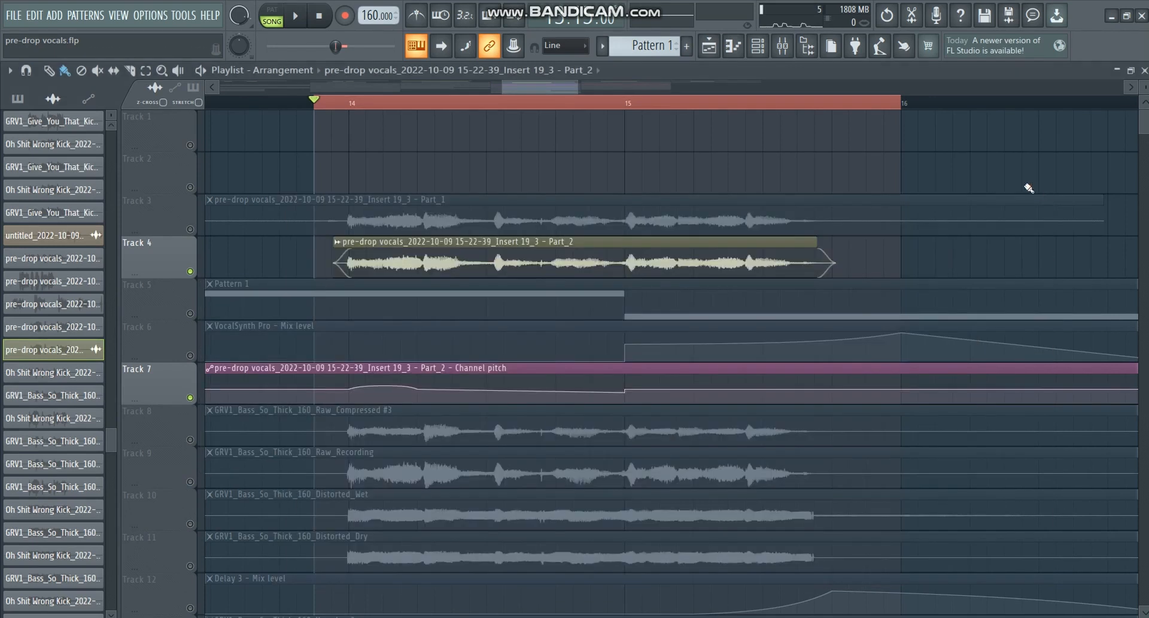
{"action": "scroll", "coordinate": [655, 143], "scroll_direction": "down", "scroll_amount": 3}
{"action": "scroll", "coordinate": [662, 154], "scroll_direction": "up", "scroll_amount": 3}
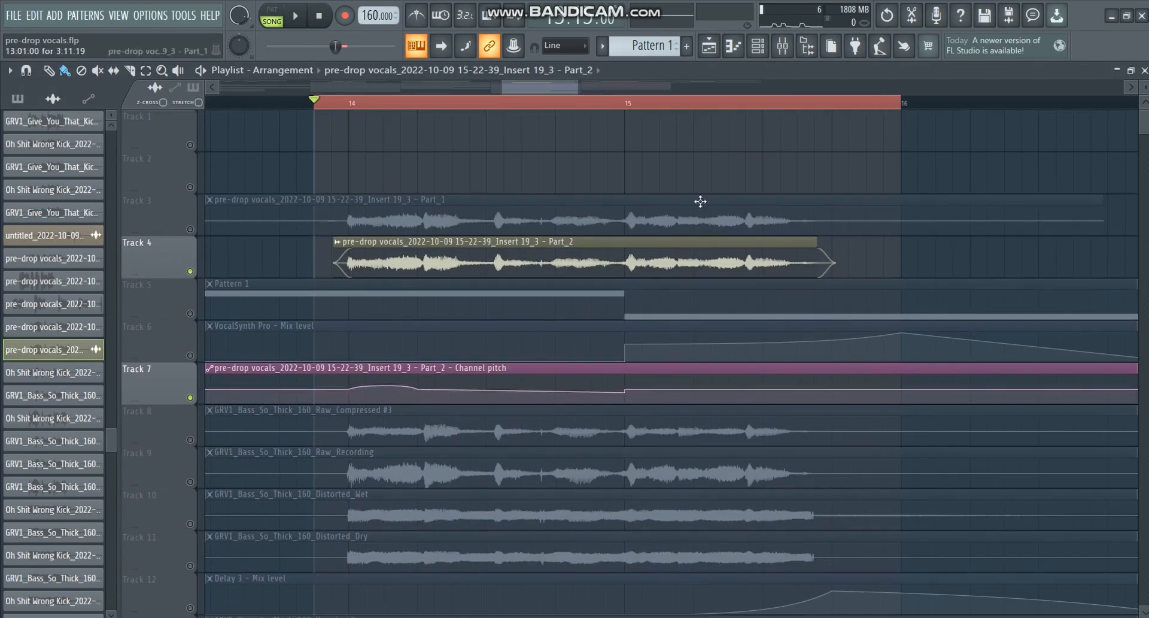
{"action": "left_click_drag", "start_coordinate": [578, 90], "coordinate": [554, 88]}
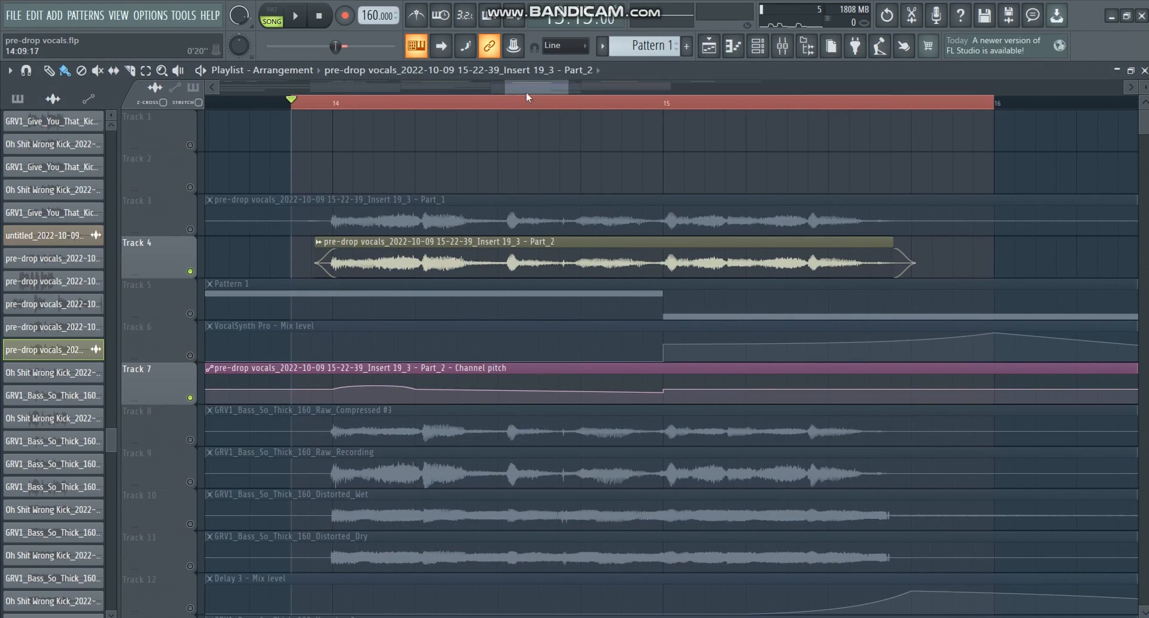
{"action": "left_click_drag", "start_coordinate": [545, 88], "coordinate": [545, 89]}
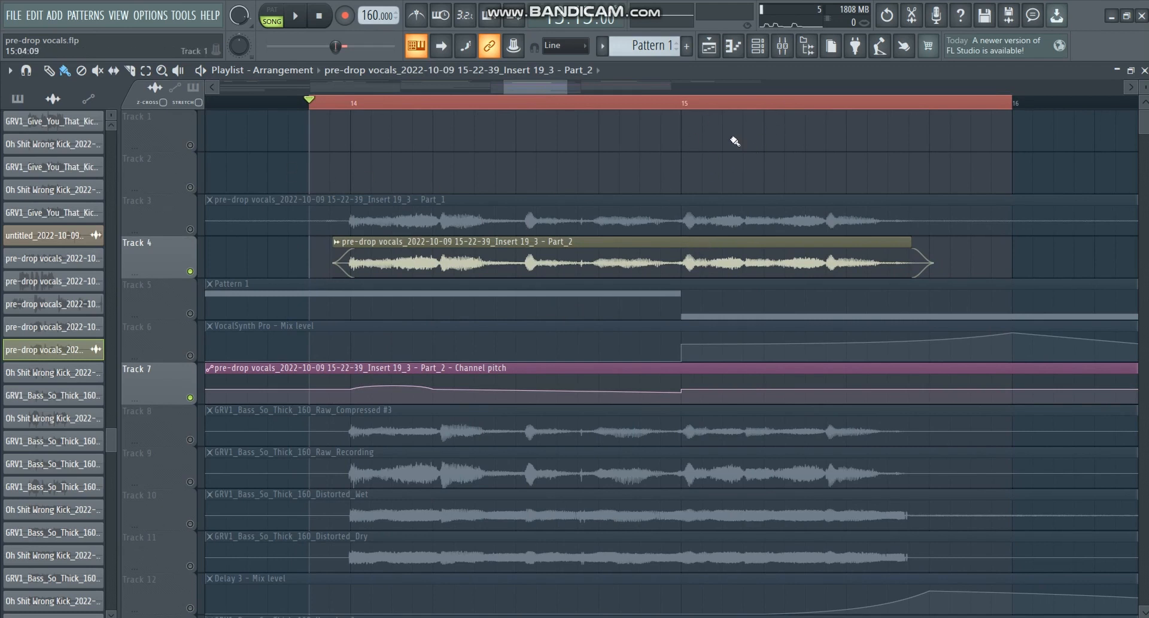
Enable VocalSynth Pro on Distorted Vocal 4, open it to examine its module settings, and close it and the mixer
{"action": "left_click", "coordinate": [782, 45]}
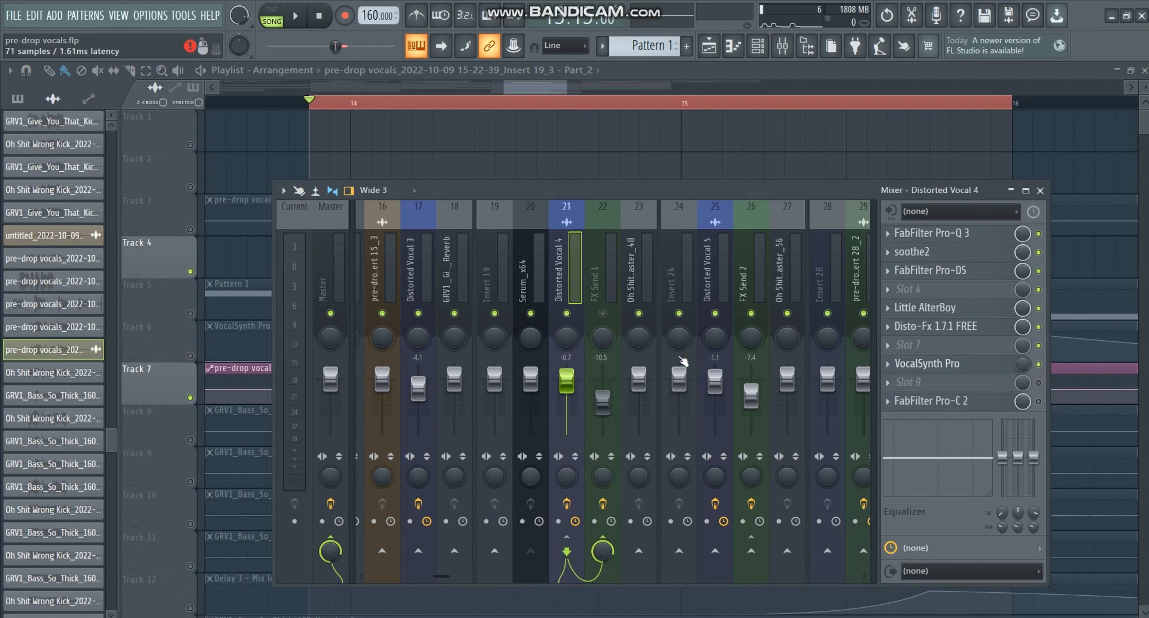
{"action": "left_click_drag", "start_coordinate": [465, 125], "coordinate": [556, 152]}
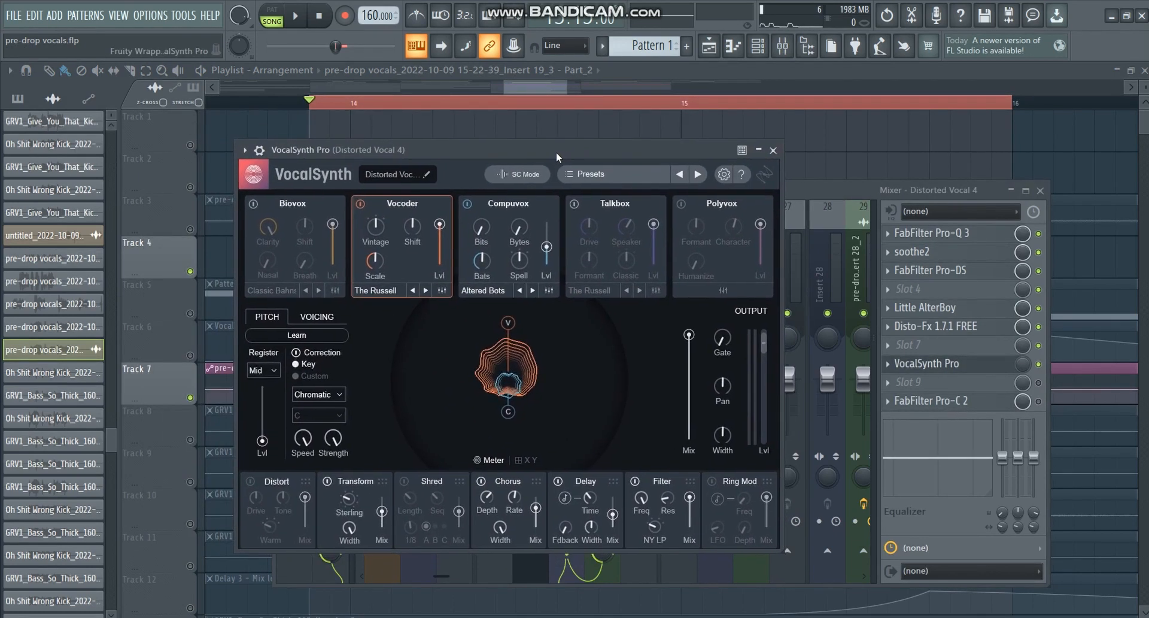
{"action": "left_click", "coordinate": [981, 363]}
{"action": "left_click", "coordinate": [1040, 190]}
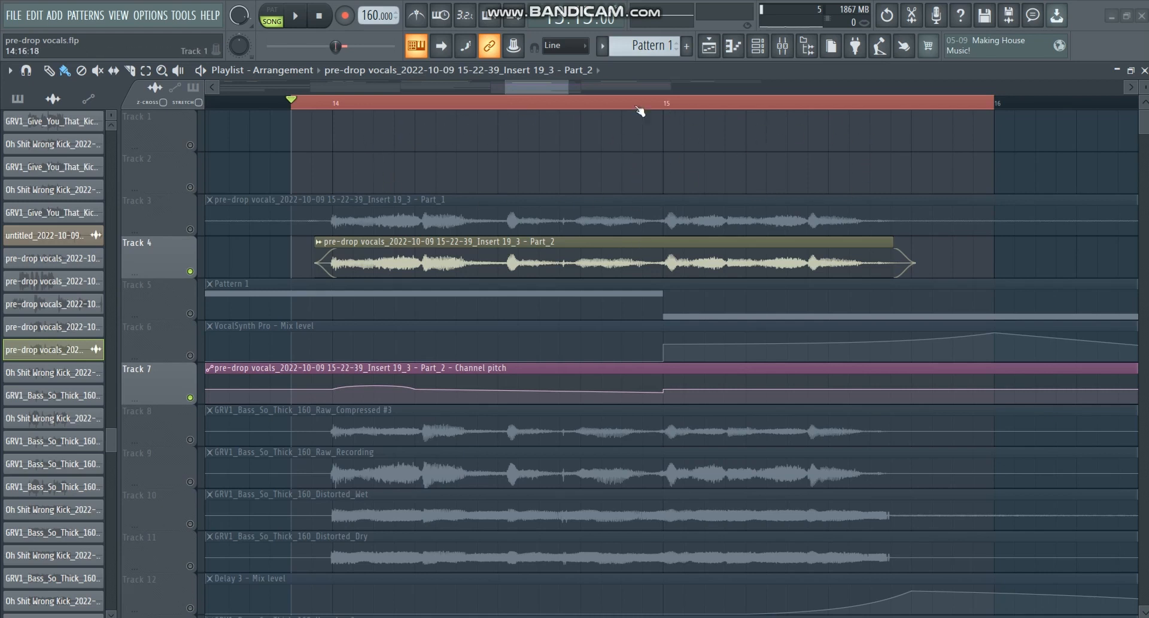
Unmute the VocalSynth Pro mix level automation on Track 6 and Pattern 1 on Track 5, and play the vocal section through them
{"action": "left_click_drag", "start_coordinate": [567, 86], "coordinate": [576, 86]}
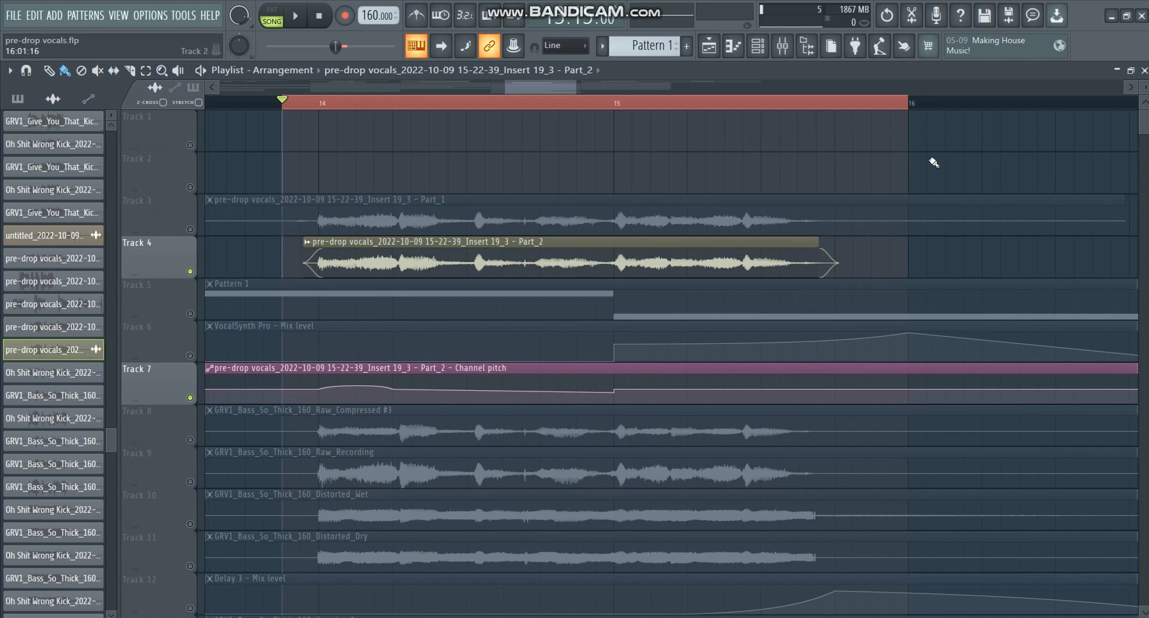
{"action": "left_click_drag", "start_coordinate": [568, 86], "coordinate": [555, 84]}
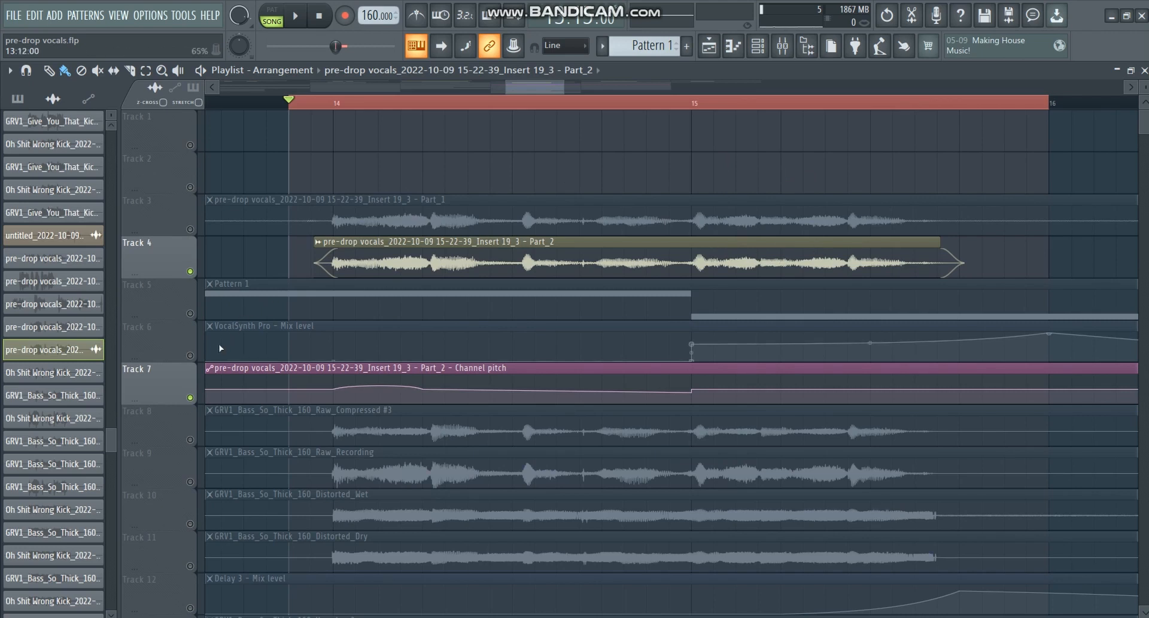
{"action": "left_click", "coordinate": [190, 355]}
{"action": "left_click", "coordinate": [191, 313]}
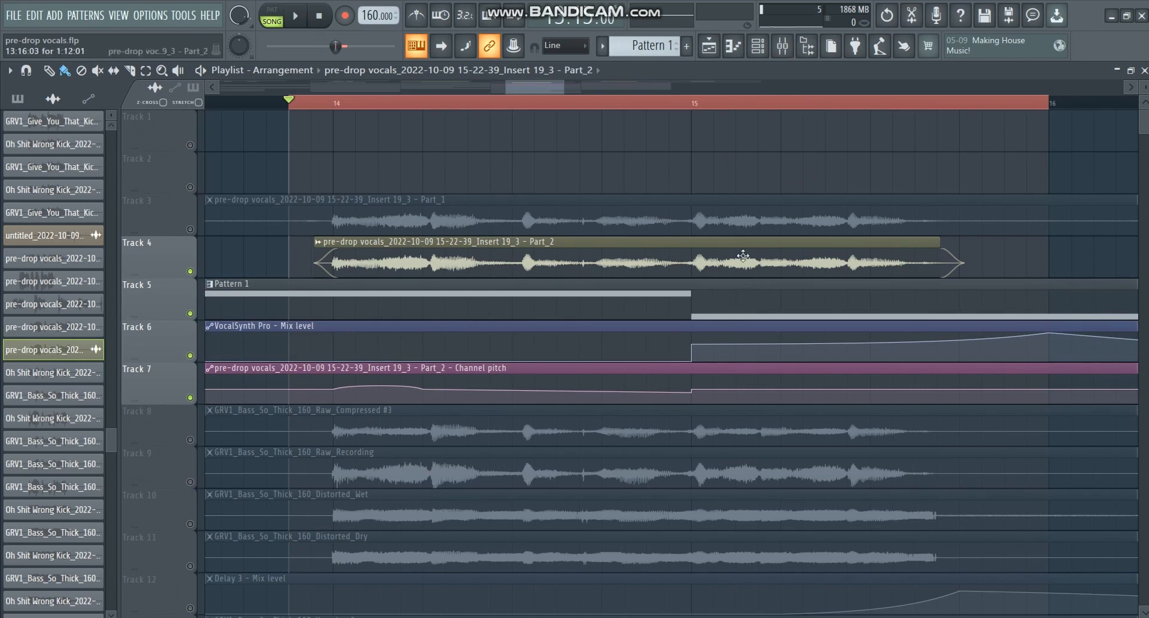
{"action": "left_click_drag", "start_coordinate": [564, 87], "coordinate": [567, 88]}
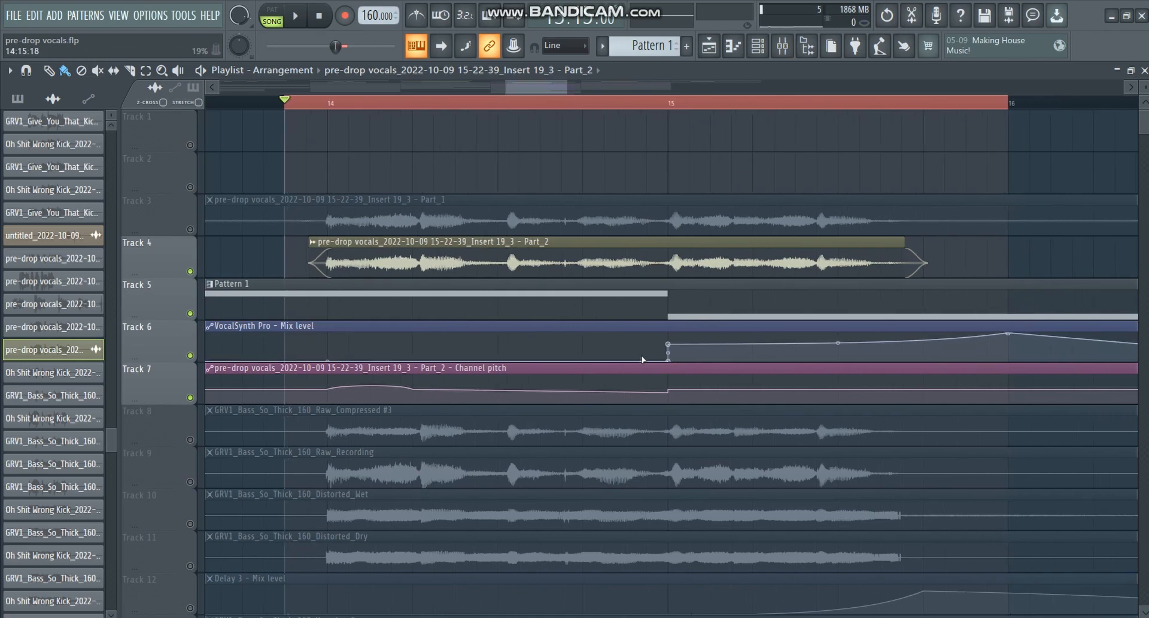
{"action": "key", "text": "space"}
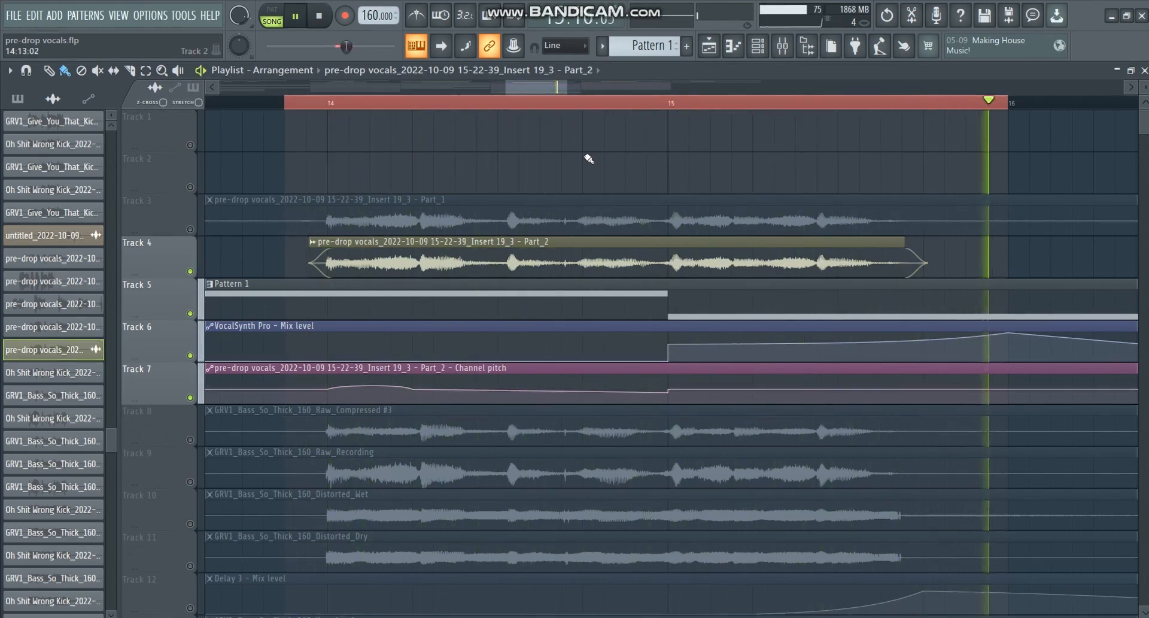
{"action": "key", "text": "space"}
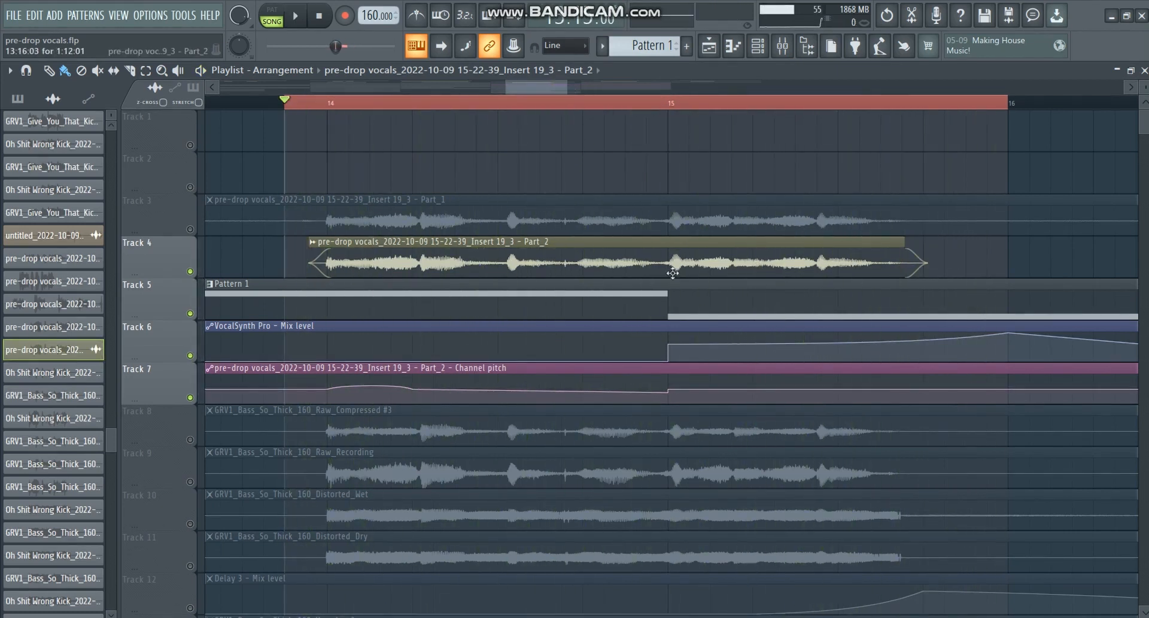
Enable FabFilter Pro-C 2 at the end of the Distorted Vocal 4 chain, play the vocal section through it, and stop playback
{"action": "left_click", "coordinate": [782, 45]}
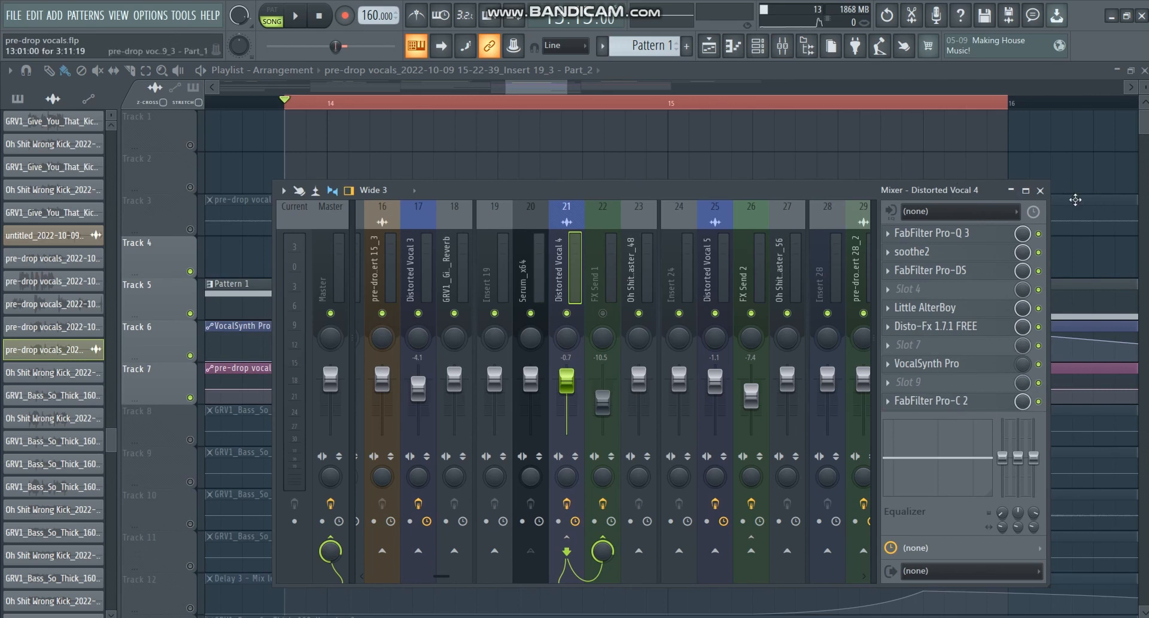
{"action": "left_click", "coordinate": [1040, 191]}
{"action": "key", "text": "space"}
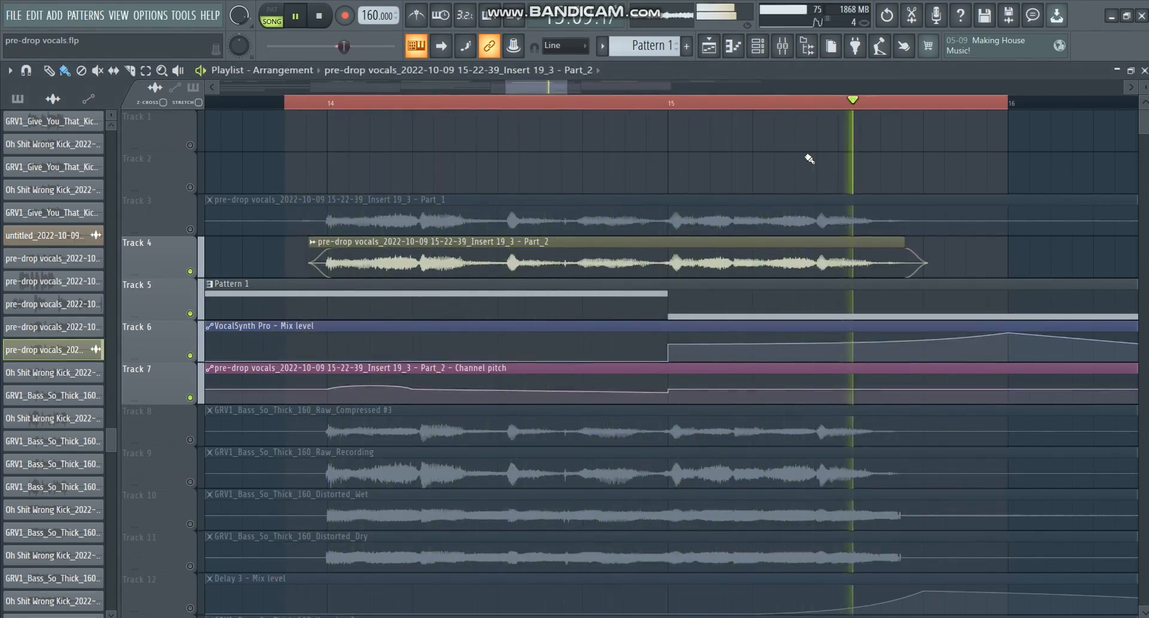
{"action": "key", "text": "space"}
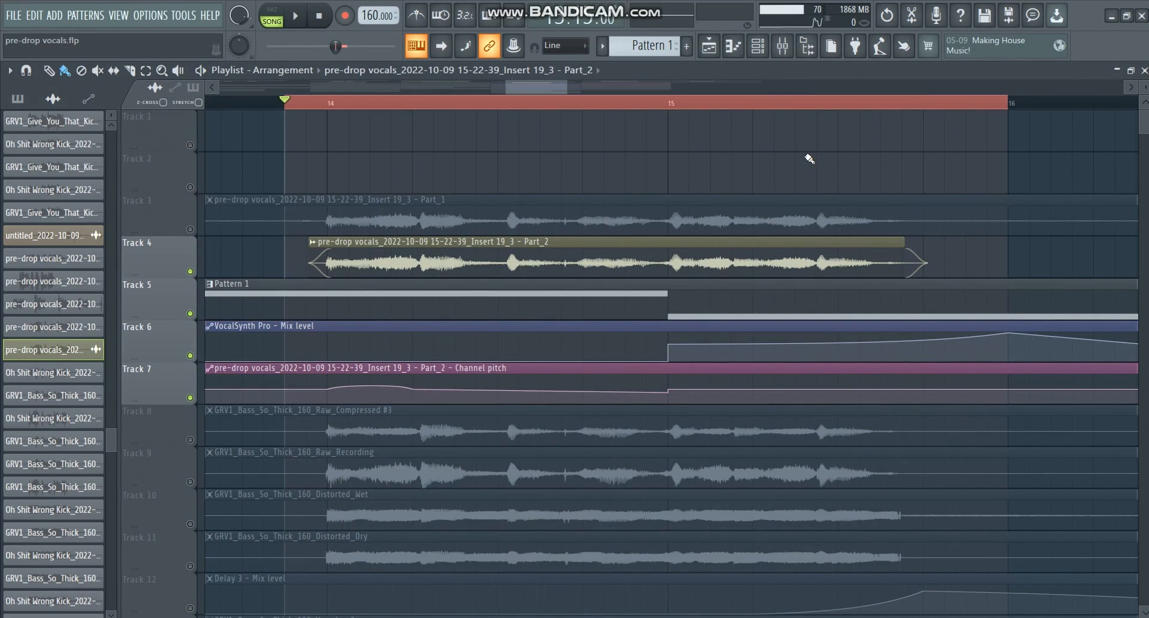
Unmute the FX Send 1 mixer track, select it to show its reverb, delay and compressor effects, and close the mixer
{"action": "left_click", "coordinate": [783, 48]}
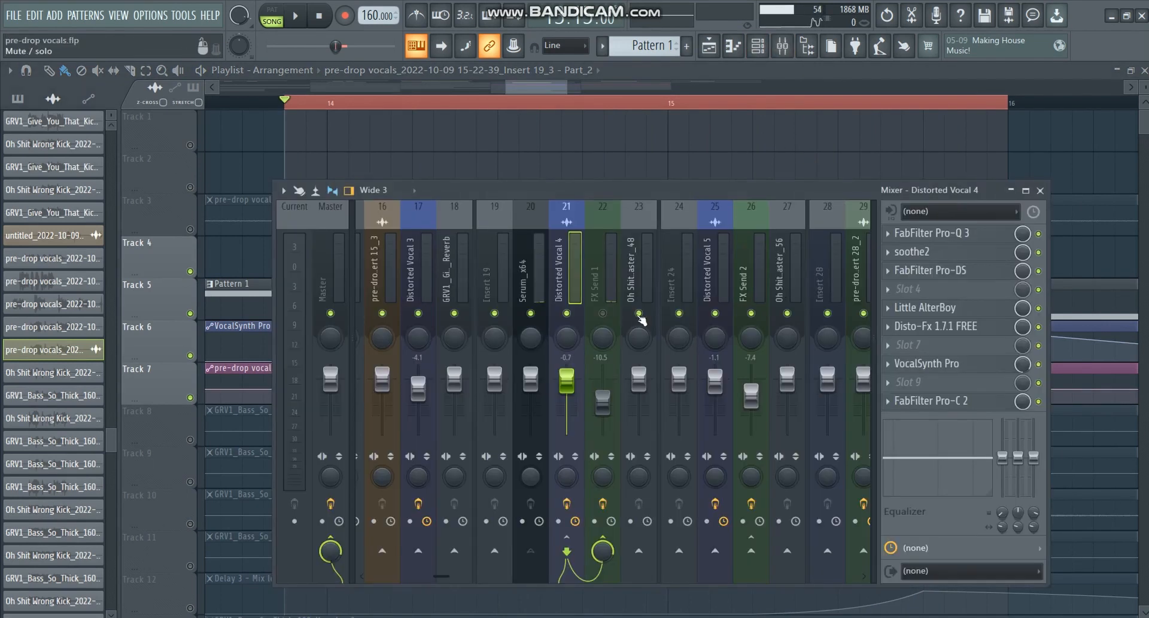
{"action": "left_click", "coordinate": [604, 313]}
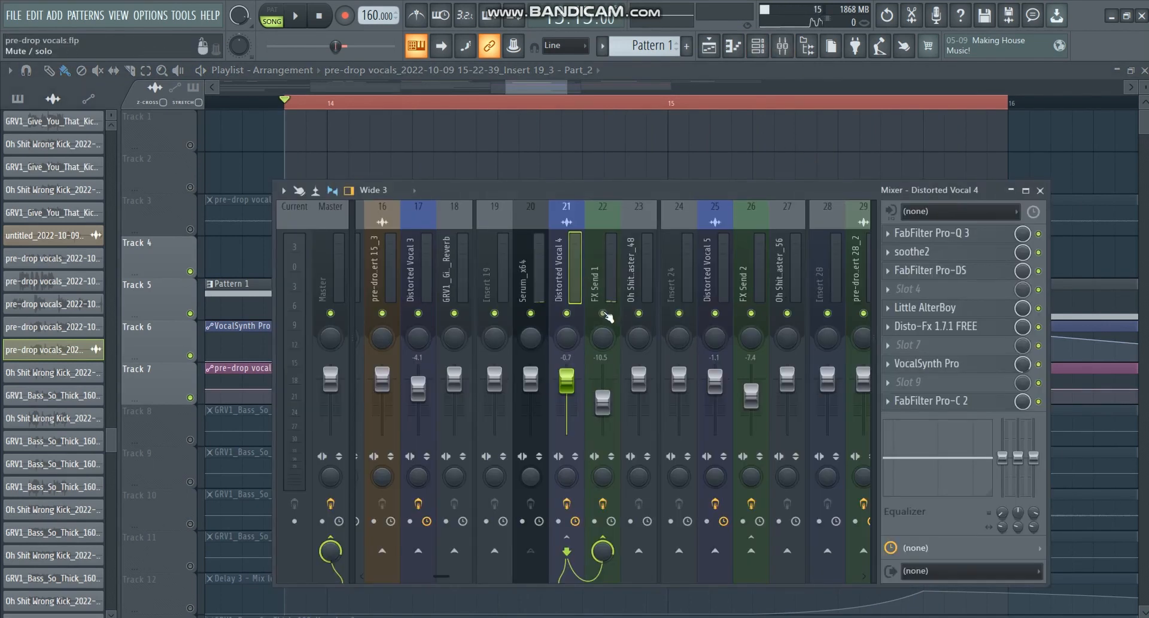
{"action": "left_click", "coordinate": [601, 279]}
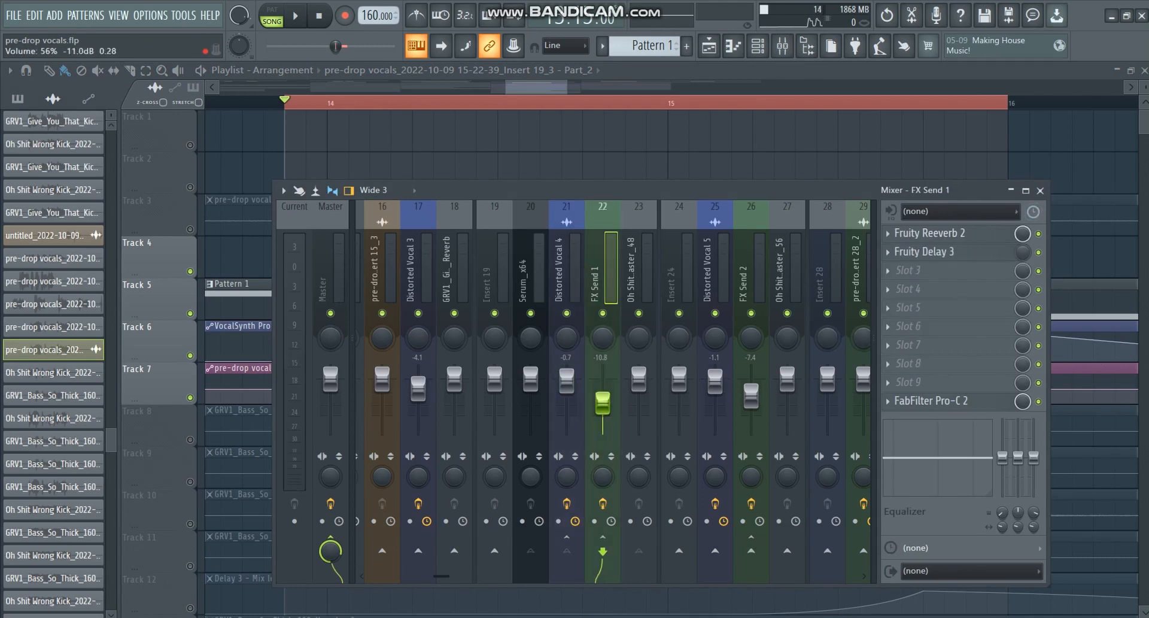
{"action": "left_click", "coordinate": [1040, 190]}
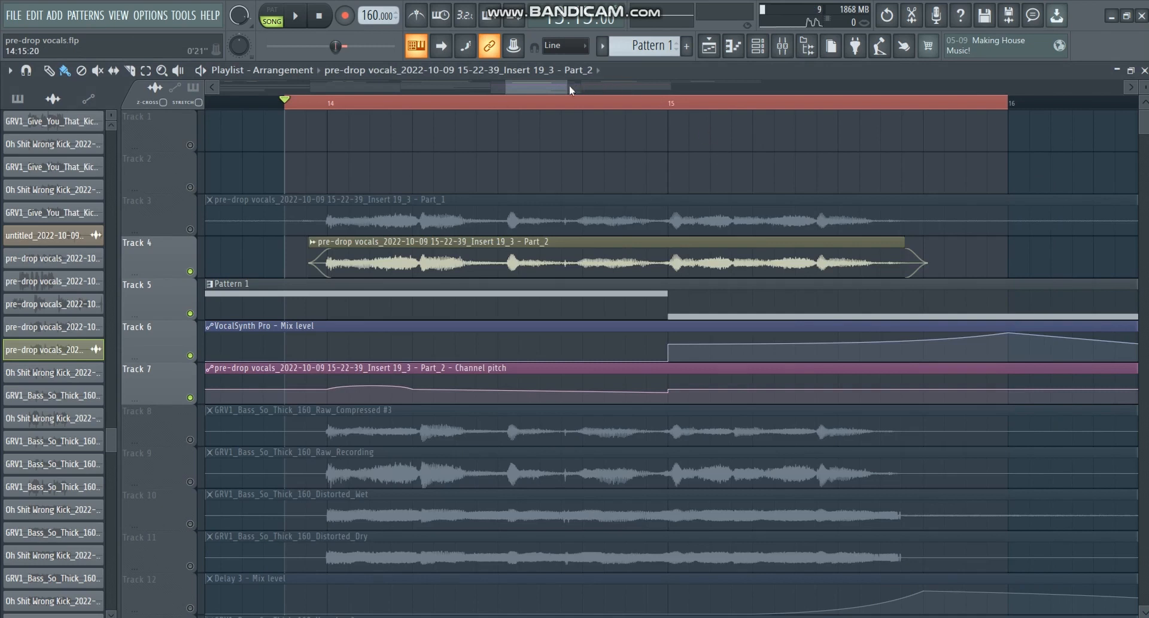
Play the vocal section with FX Send 1 active, stop playback, and extend the playlist time selection to bar 17
{"action": "mouse_move", "coordinate": [561, 88]}
{"action": "left_mouse_down"}
{"action": "mouse_move", "coordinate": [591, 89]}
{"action": "mouse_move", "coordinate": [555, 87]}
{"action": "left_mouse_up"}
{"action": "key", "text": "space"}
{"action": "scroll", "coordinate": [590, 89], "scroll_direction": "down", "scroll_amount": 2}
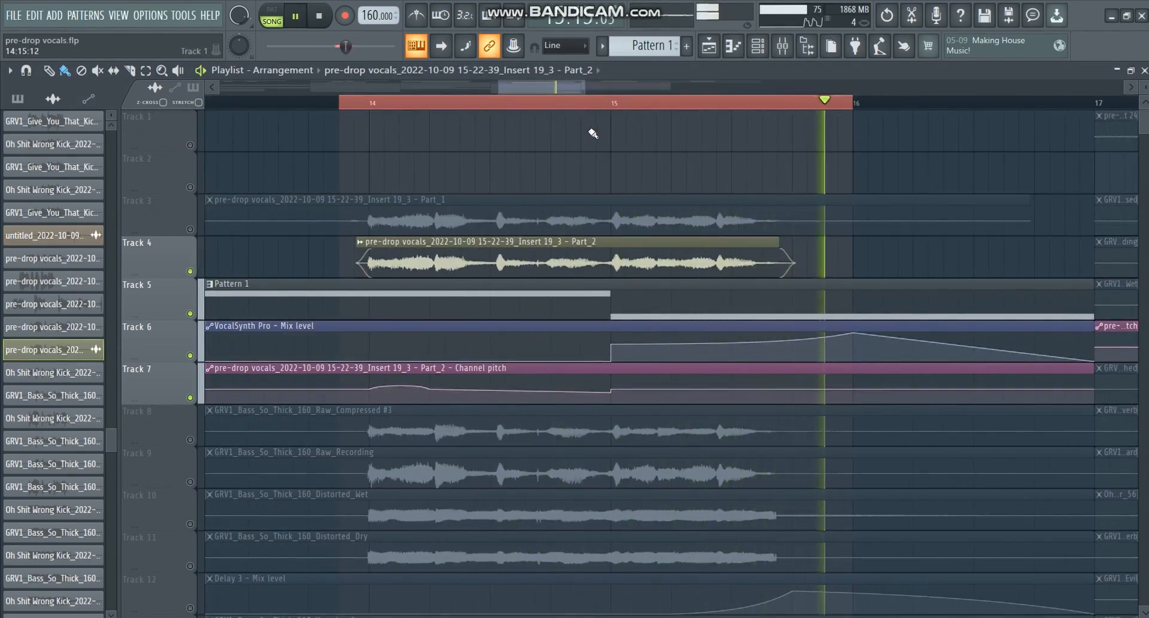
{"action": "key", "text": "space"}
{"action": "mouse_move", "coordinate": [586, 87]}
{"action": "left_mouse_down"}
{"action": "mouse_move", "coordinate": [636, 88]}
{"action": "mouse_move", "coordinate": [606, 88]}
{"action": "left_mouse_up"}
{"action": "left_click_drag", "start_coordinate": [704, 105], "coordinate": [857, 109]}
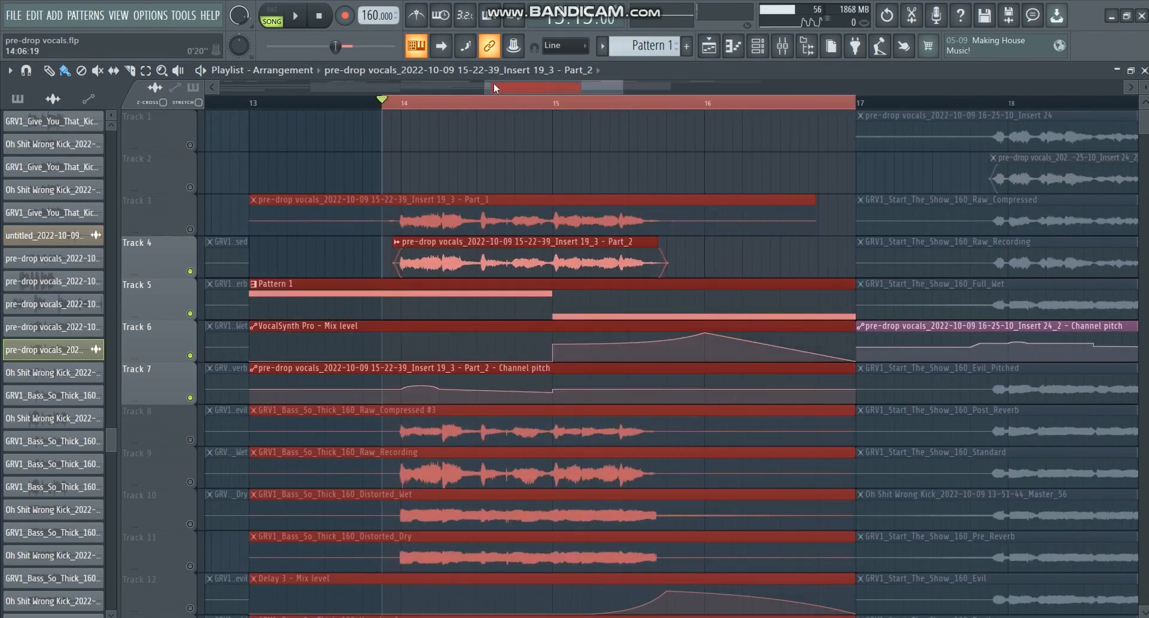
Clear the clip selection, solo Track 13 with the GRV1_Bass_So_Thick_160_Vocoder_3 clip, and play the vocal section
{"action": "left_click_drag", "start_coordinate": [485, 85], "coordinate": [342, 107]}
{"action": "left_click", "coordinate": [362, 123], "text": "ctrl"}
{"action": "scroll", "coordinate": [421, 258], "scroll_direction": "down", "scroll_amount": 8}
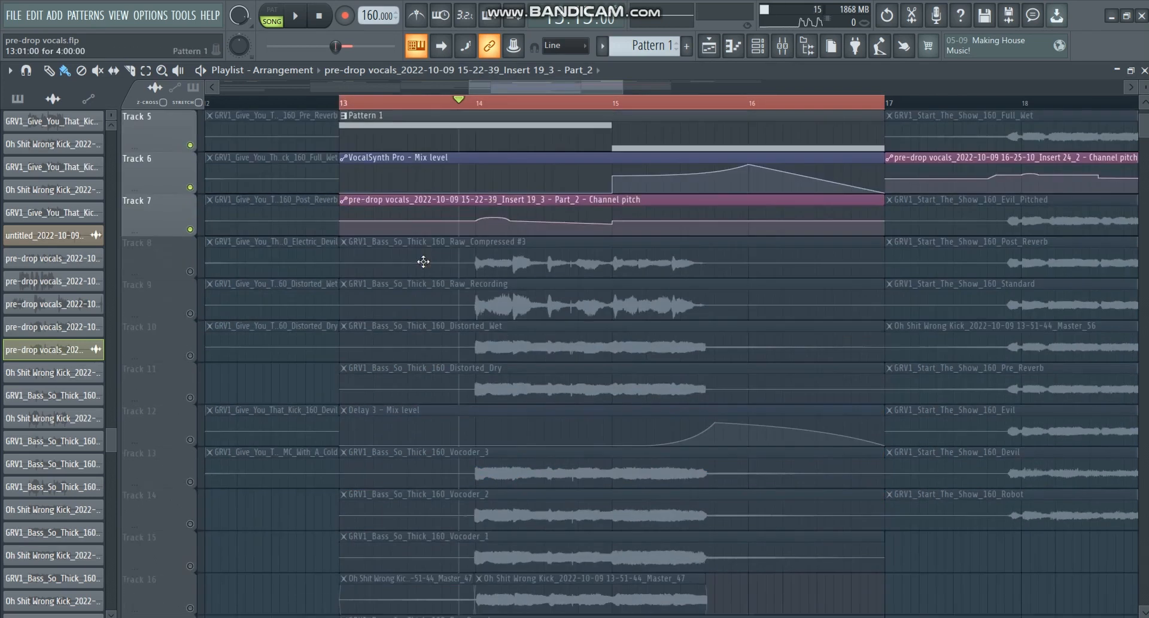
{"action": "left_click", "coordinate": [170, 302]}
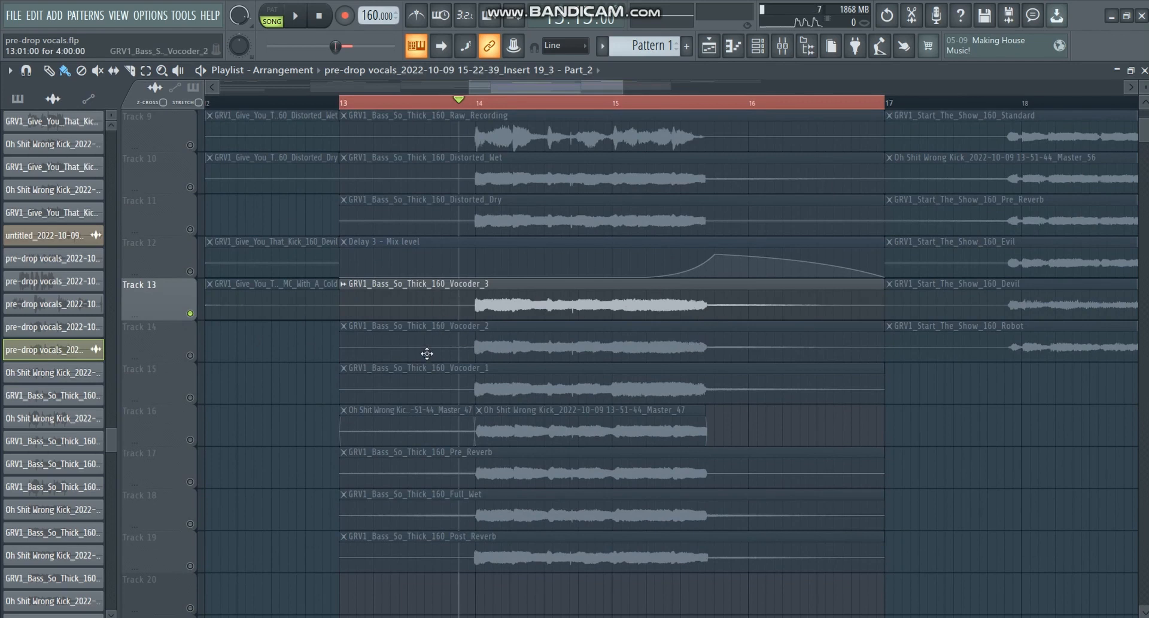
{"action": "key", "text": "space"}
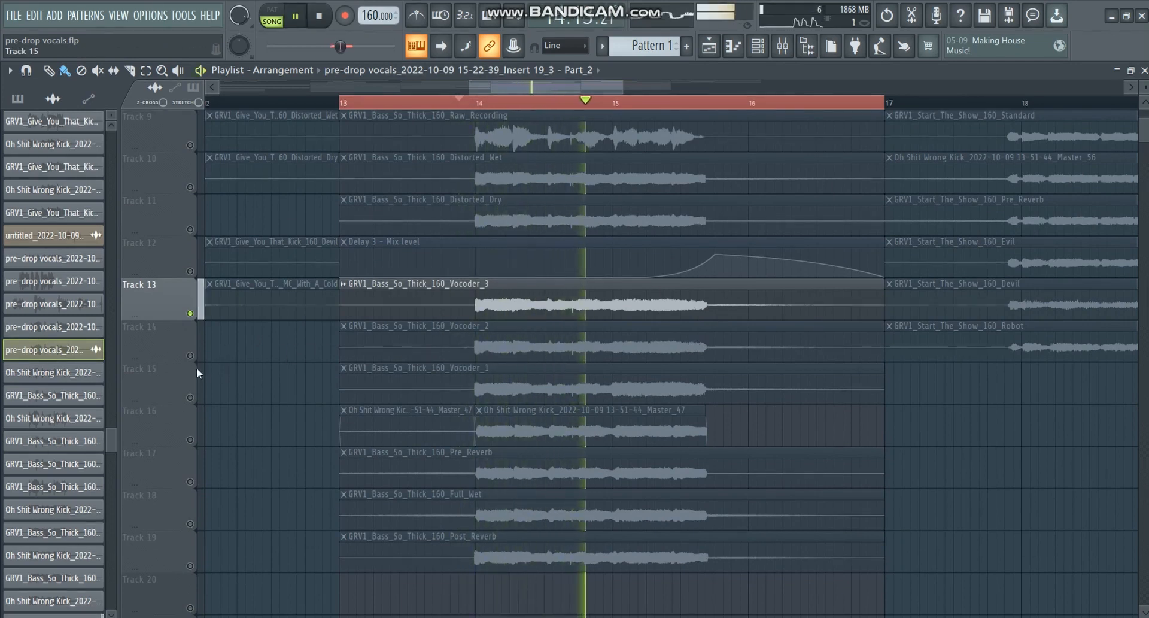
Solo Tracks 14, 15 and 16 in turn during playback to audition Vocoder_2, Vocoder_1 and the Master_47 clip, and stop playback
{"action": "left_click", "coordinate": [195, 359]}
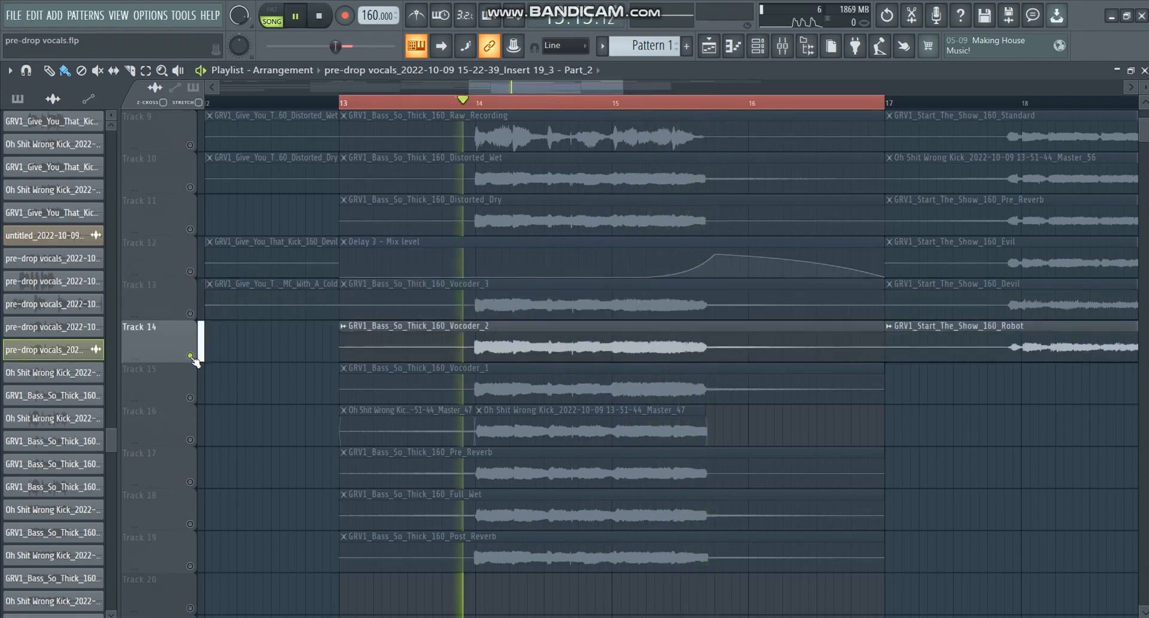
{"action": "left_click", "coordinate": [193, 400]}
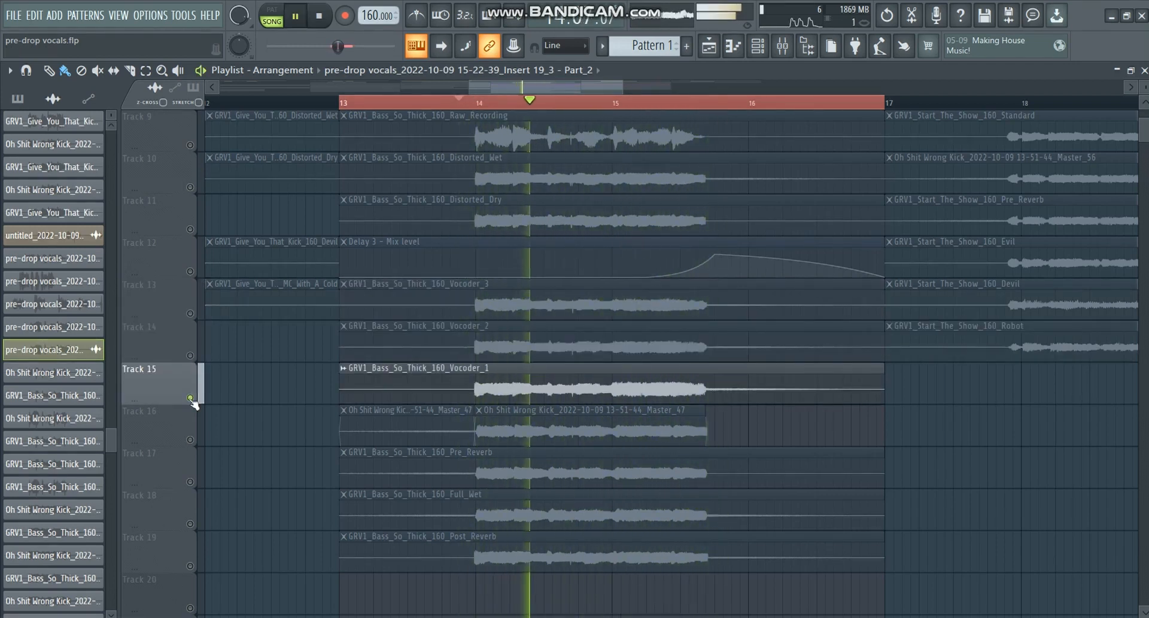
{"action": "left_click", "coordinate": [195, 441]}
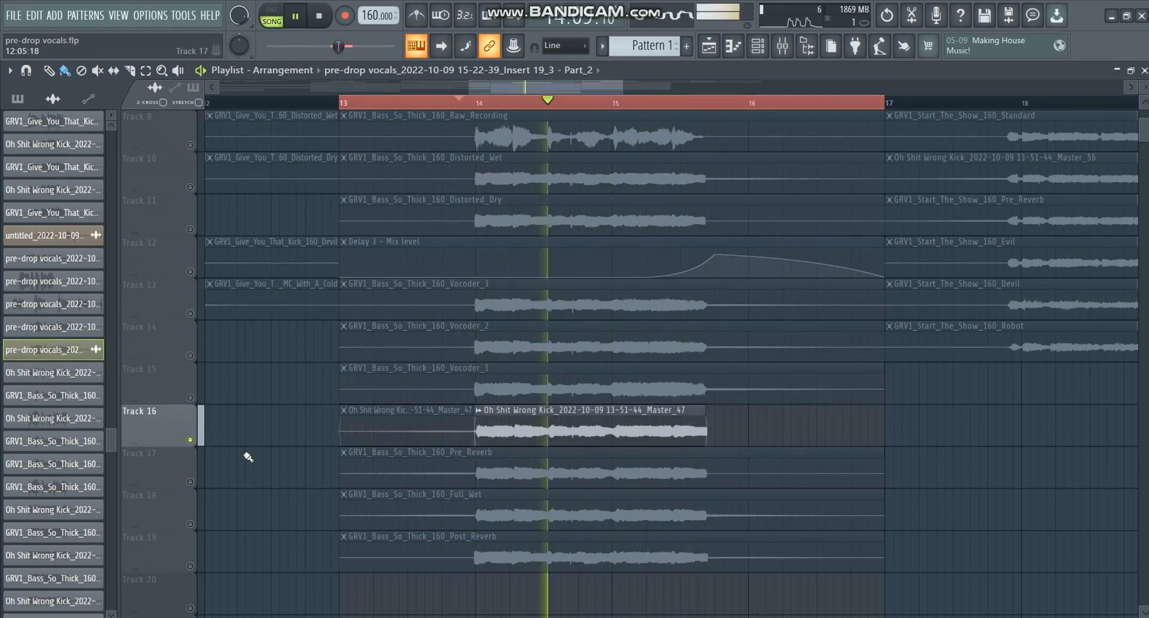
{"action": "scroll", "coordinate": [248, 457], "scroll_direction": "down", "scroll_amount": 2}
{"action": "key", "text": "space"}
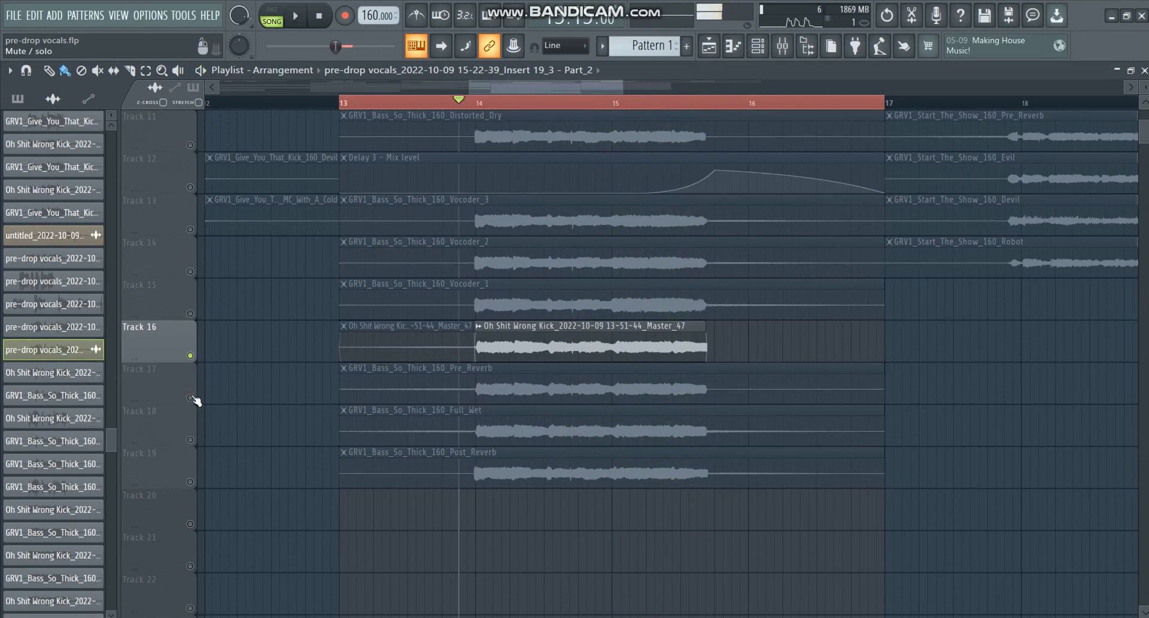
Solo Track 17 to audition the GRV1_Bass_So_Thick_160_Pre_Reverb clip, stop playback, and unsolo the track
{"action": "left_click", "coordinate": [195, 399]}
{"action": "key", "text": "space"}
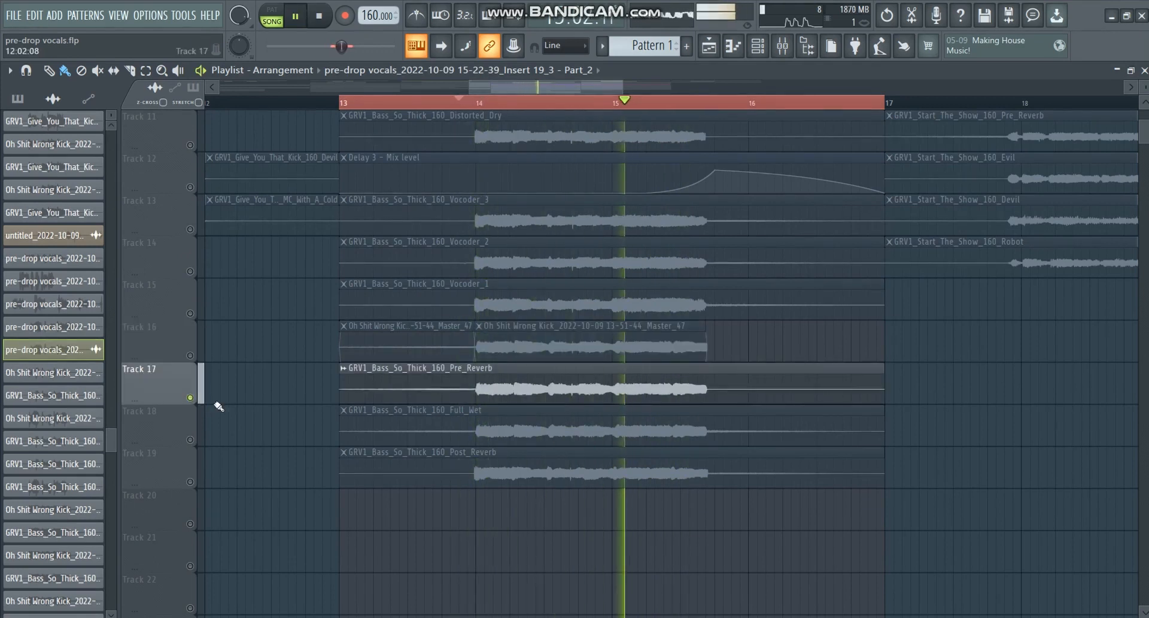
{"action": "key", "text": "space"}
{"action": "right_click", "coordinate": [193, 399]}
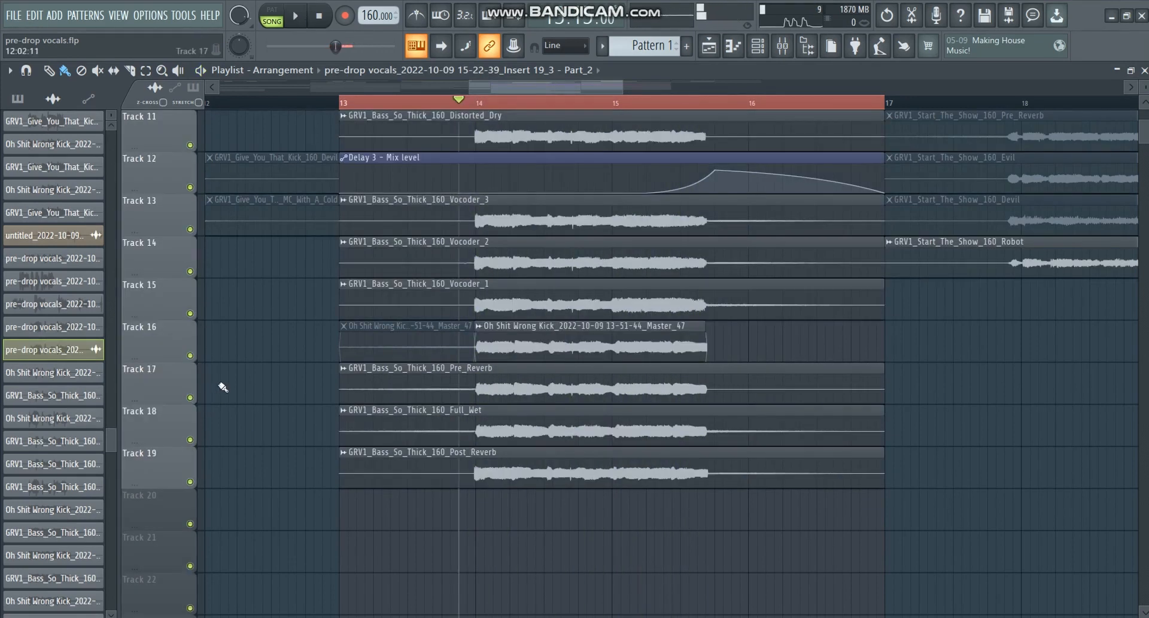
Solo Track 4 with the pre-drop vocal Part_2 clip and unmute Tracks 5, 6 and 7 for its pattern and automation clips
{"action": "scroll", "coordinate": [221, 386], "scroll_direction": "up", "scroll_amount": 10}
{"action": "right_click", "coordinate": [191, 273]}
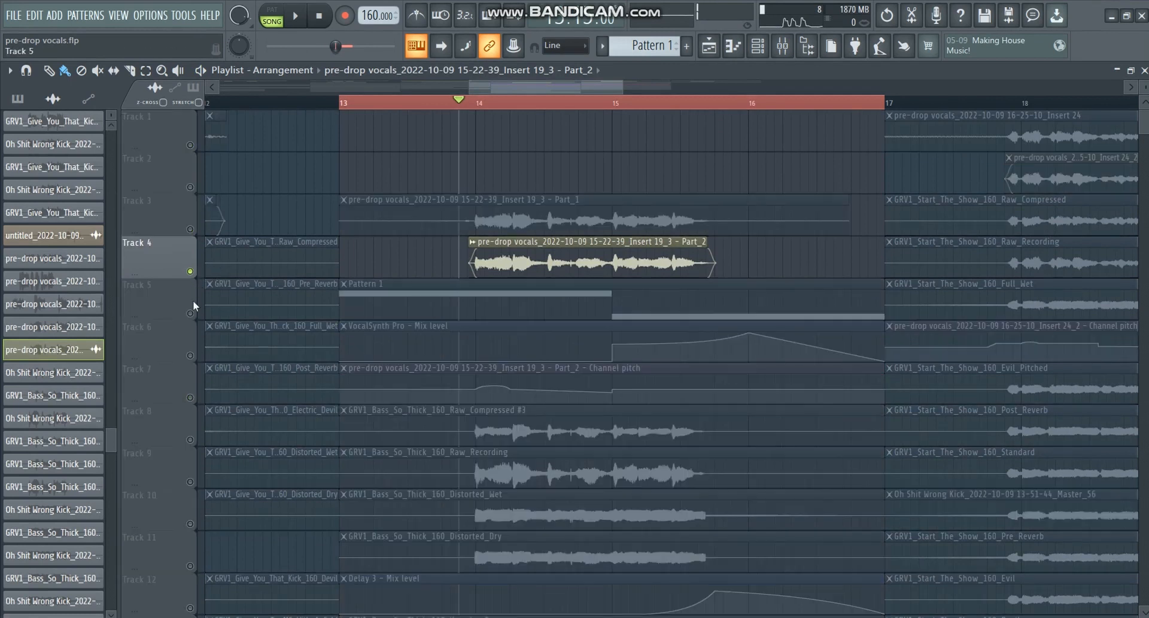
{"action": "left_click", "coordinate": [190, 313]}
{"action": "left_click", "coordinate": [191, 355]}
{"action": "left_click", "coordinate": [191, 397]}
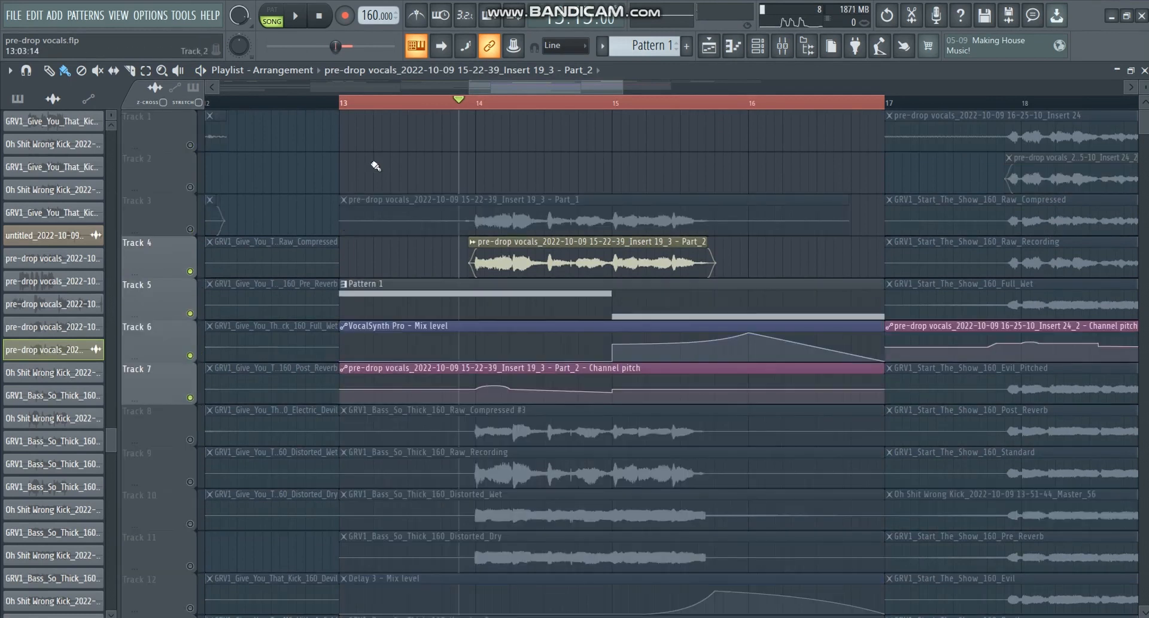
{"action": "scroll", "coordinate": [538, 91], "scroll_direction": "right", "scroll_amount": 2}
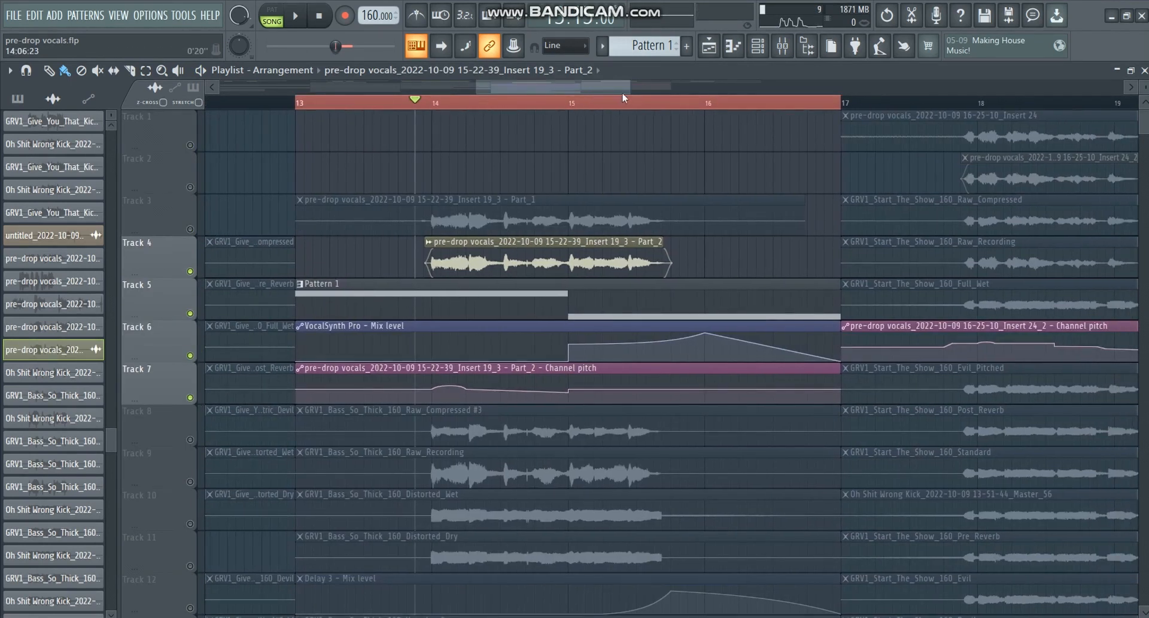
{"action": "left_click_drag", "start_coordinate": [628, 89], "coordinate": [591, 88]}
{"action": "scroll", "coordinate": [590, 87], "scroll_direction": "right", "scroll_amount": 2}
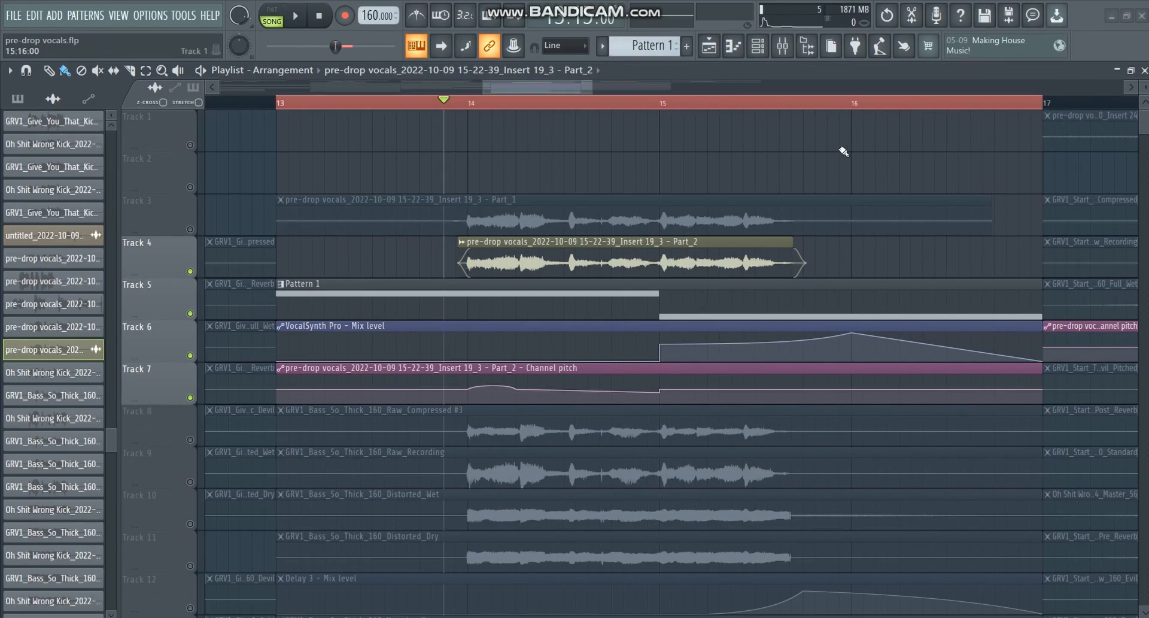
{"action": "mouse_move", "coordinate": [571, 89]}
{"action": "left_mouse_down"}
{"action": "mouse_move", "coordinate": [591, 89]}
{"action": "mouse_move", "coordinate": [574, 87]}
{"action": "left_mouse_up"}
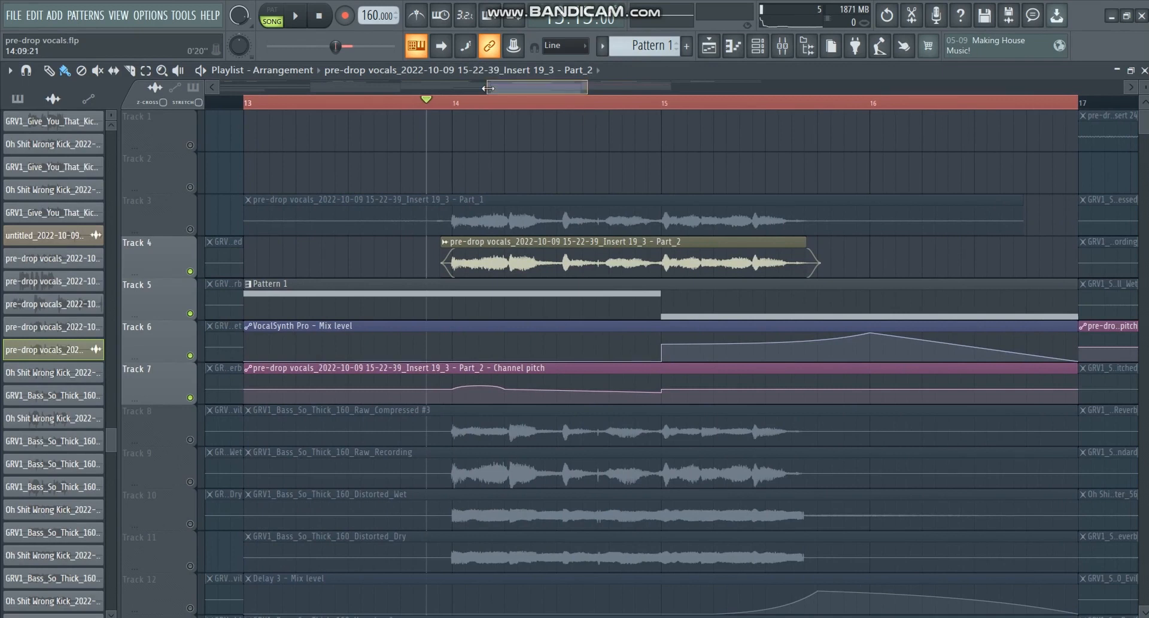
{"action": "left_click_drag", "start_coordinate": [488, 89], "coordinate": [485, 89]}
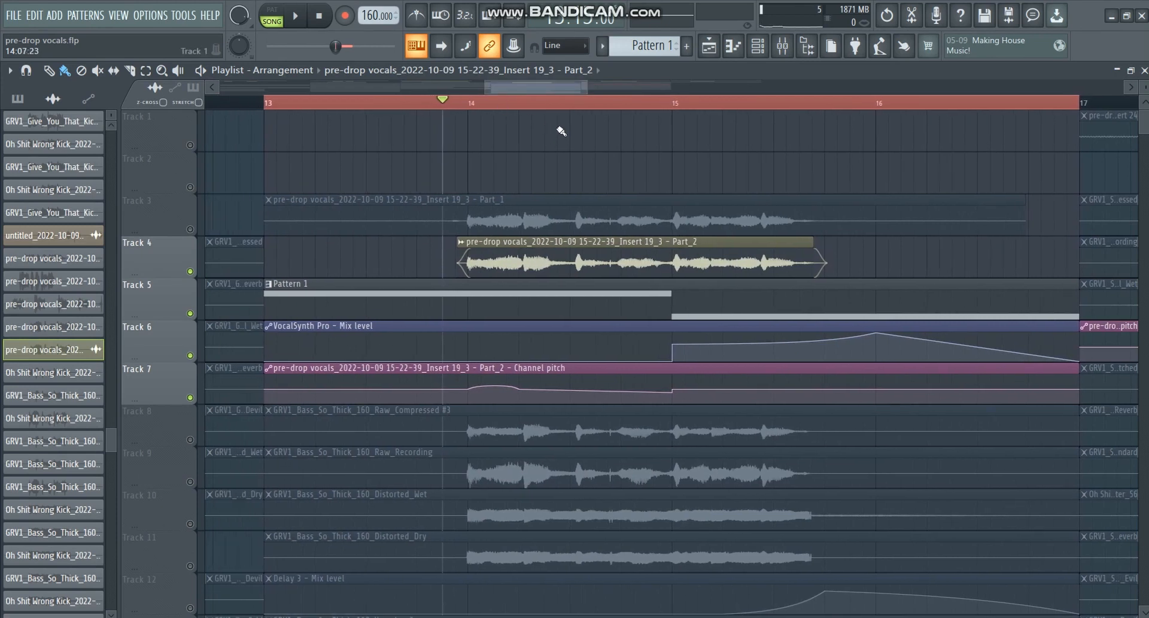
{"action": "left_click_drag", "start_coordinate": [554, 88], "coordinate": [585, 89]}
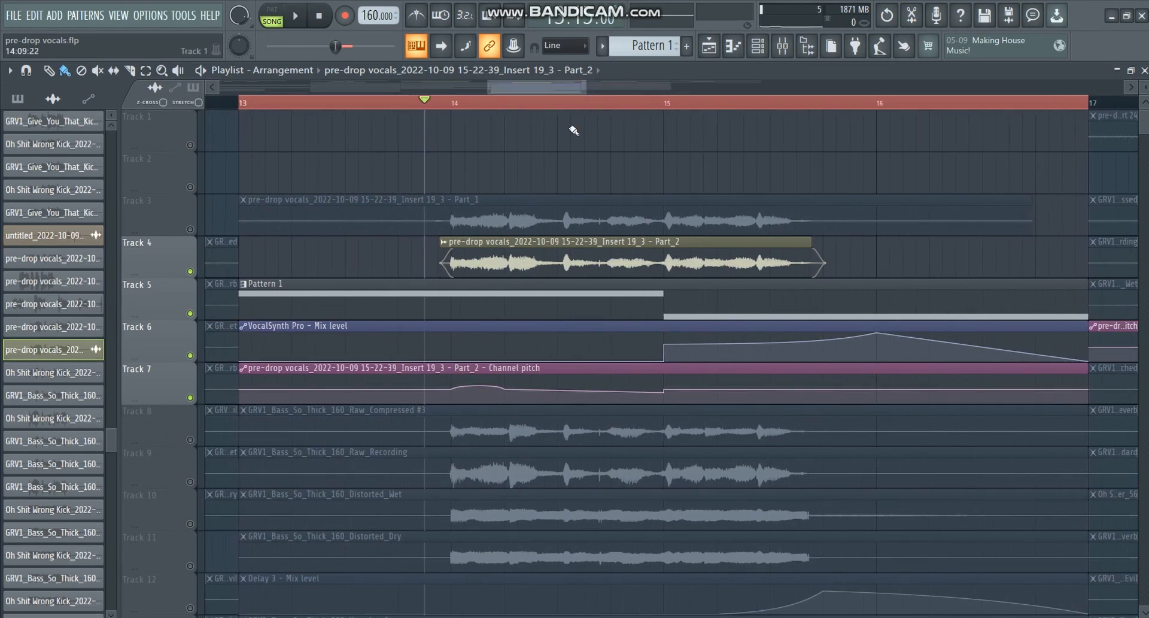